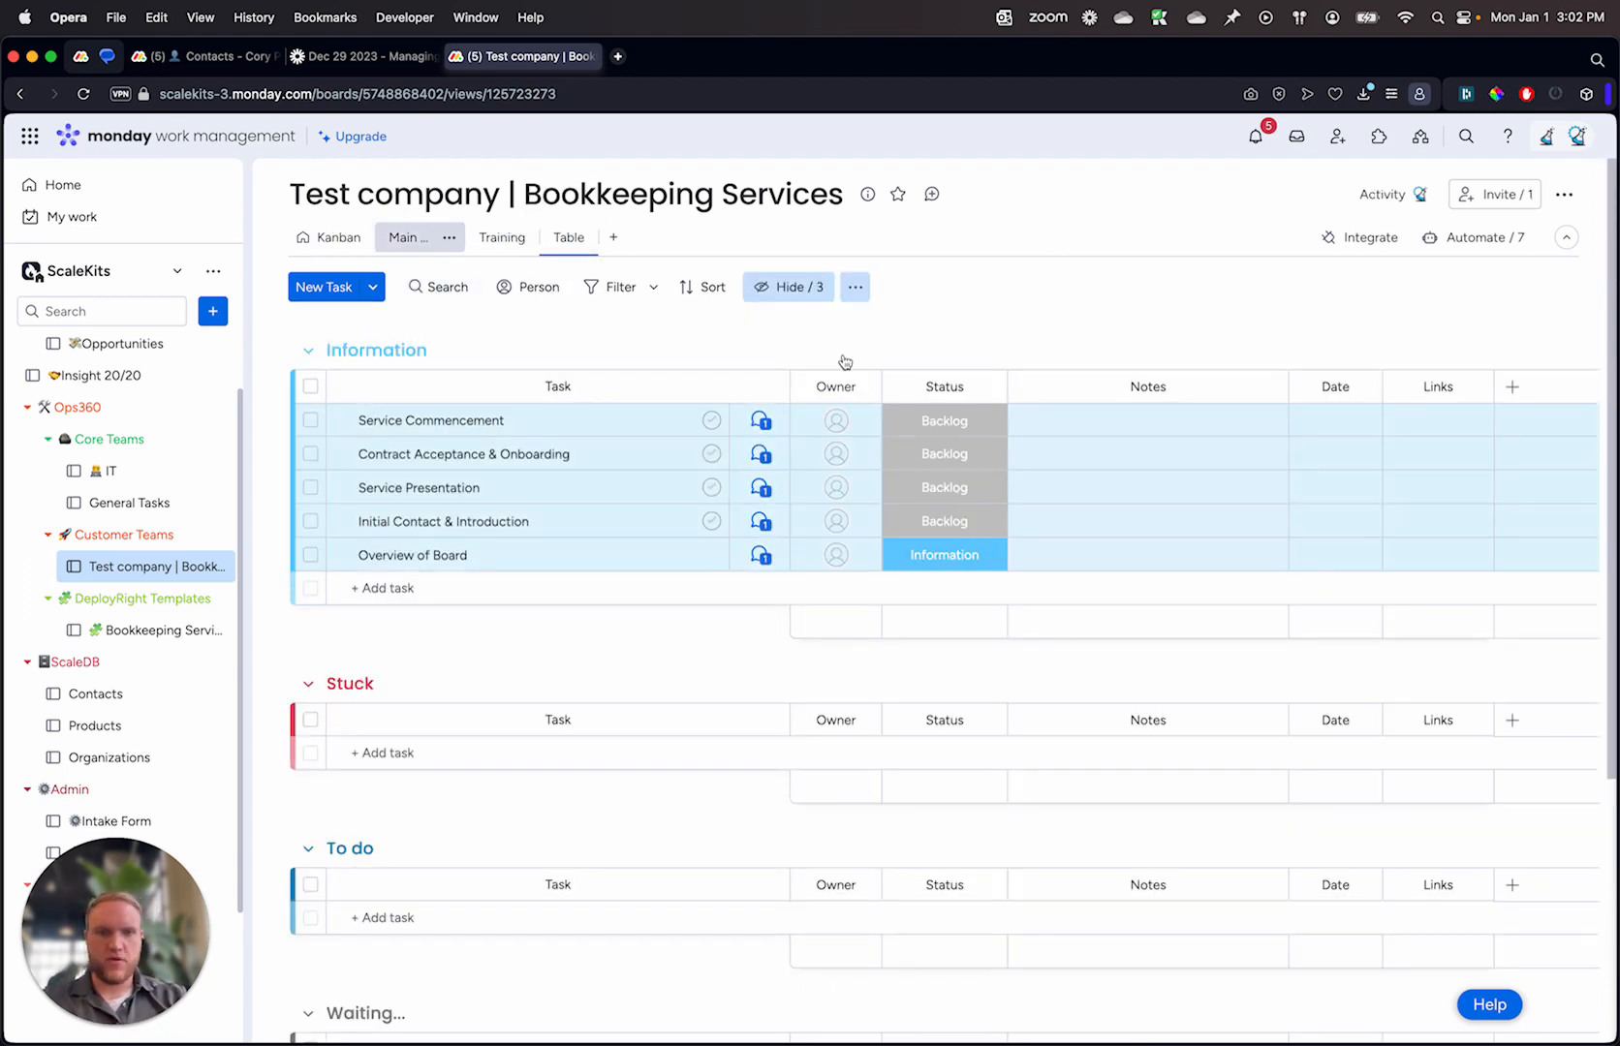
Step: Add a Status column named Duplicate at the end of the board's table view
{"action": "left_click", "coordinate": [1511, 390]}
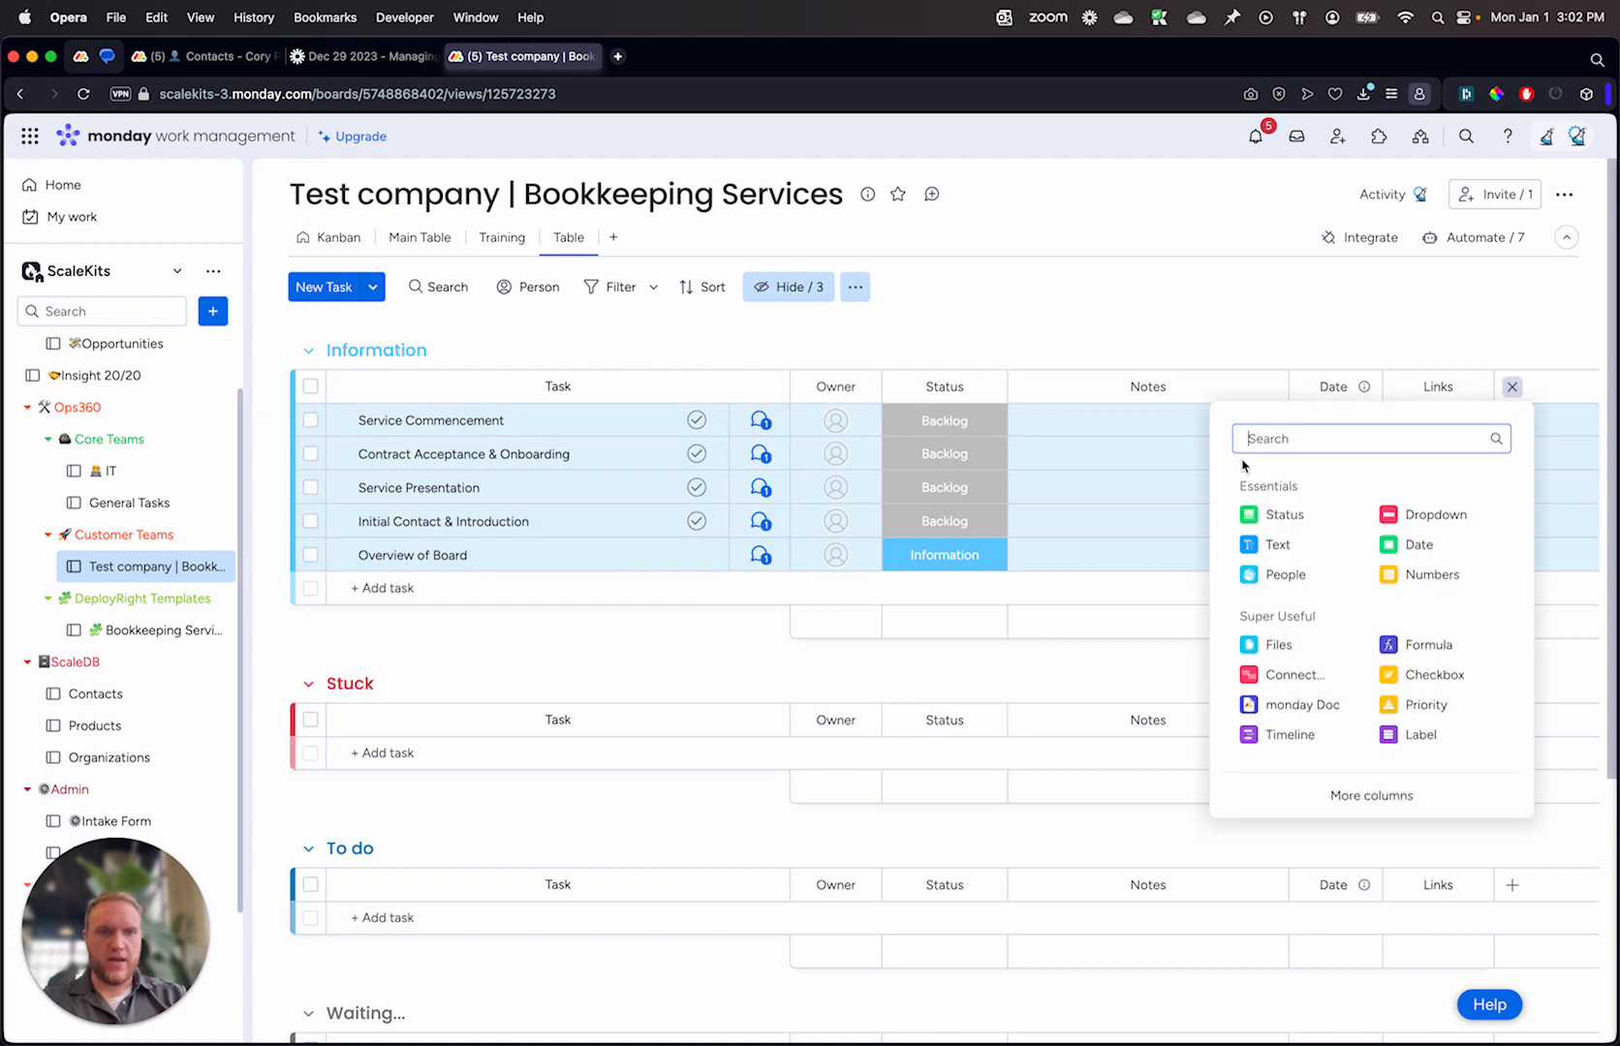
{"action": "left_click", "coordinate": [1302, 531]}
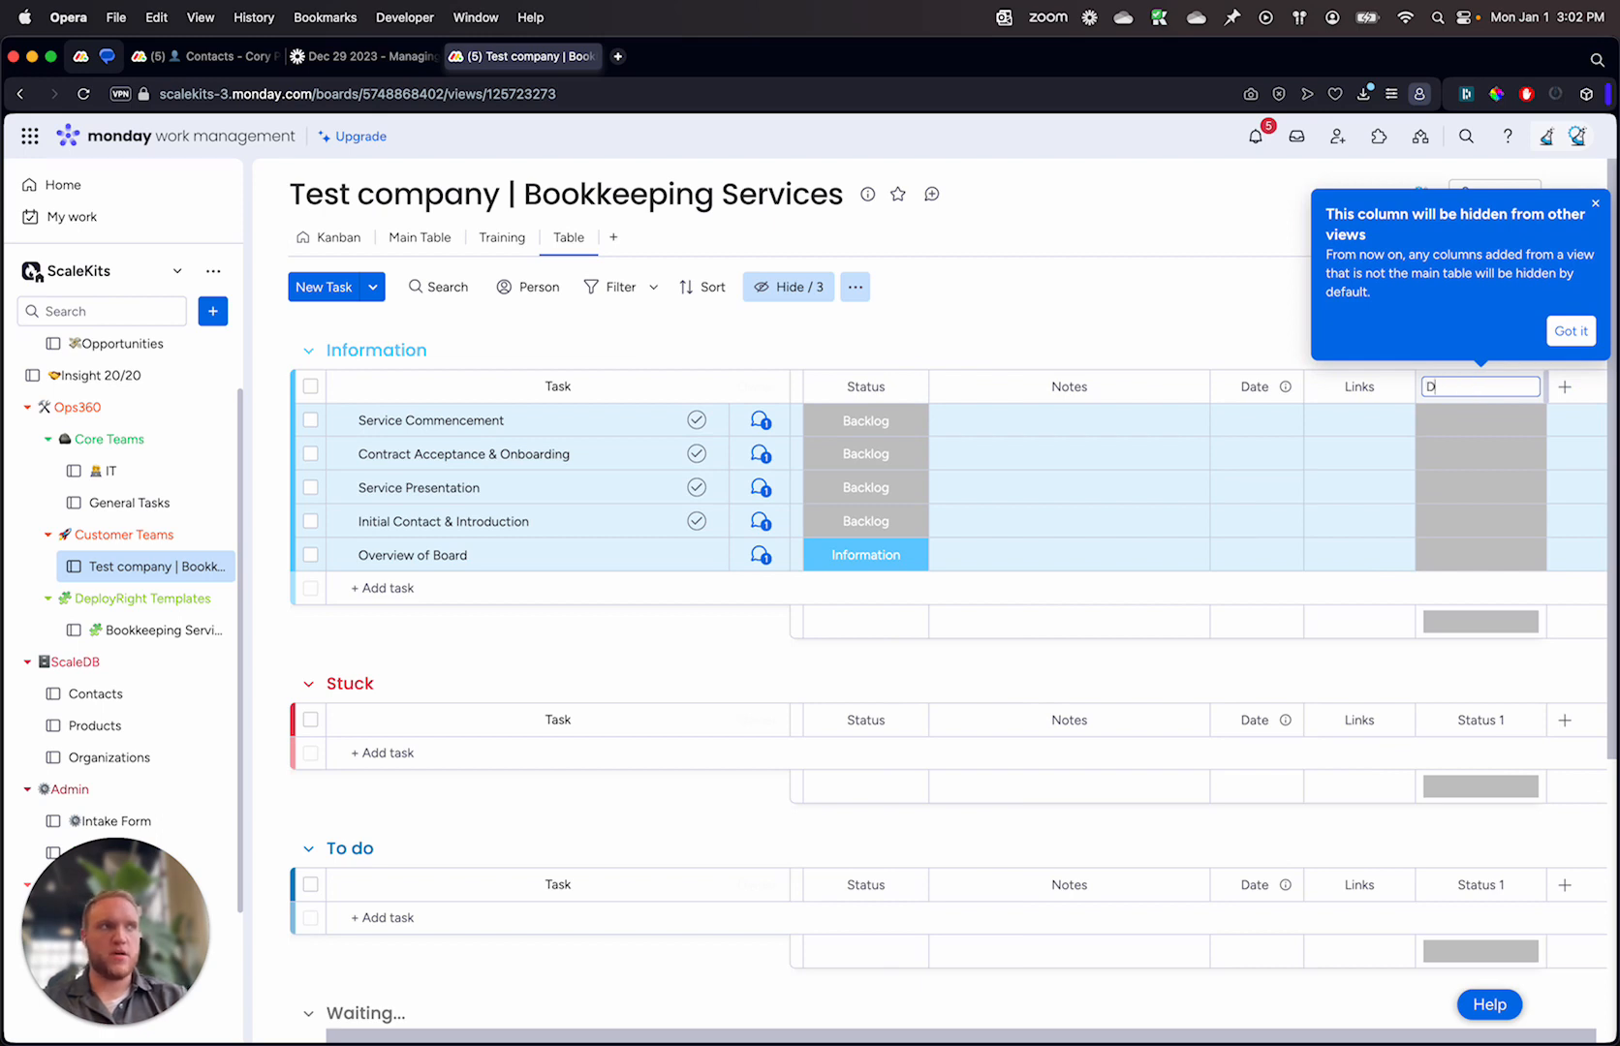
{"action": "left_click", "coordinate": [1482, 455]}
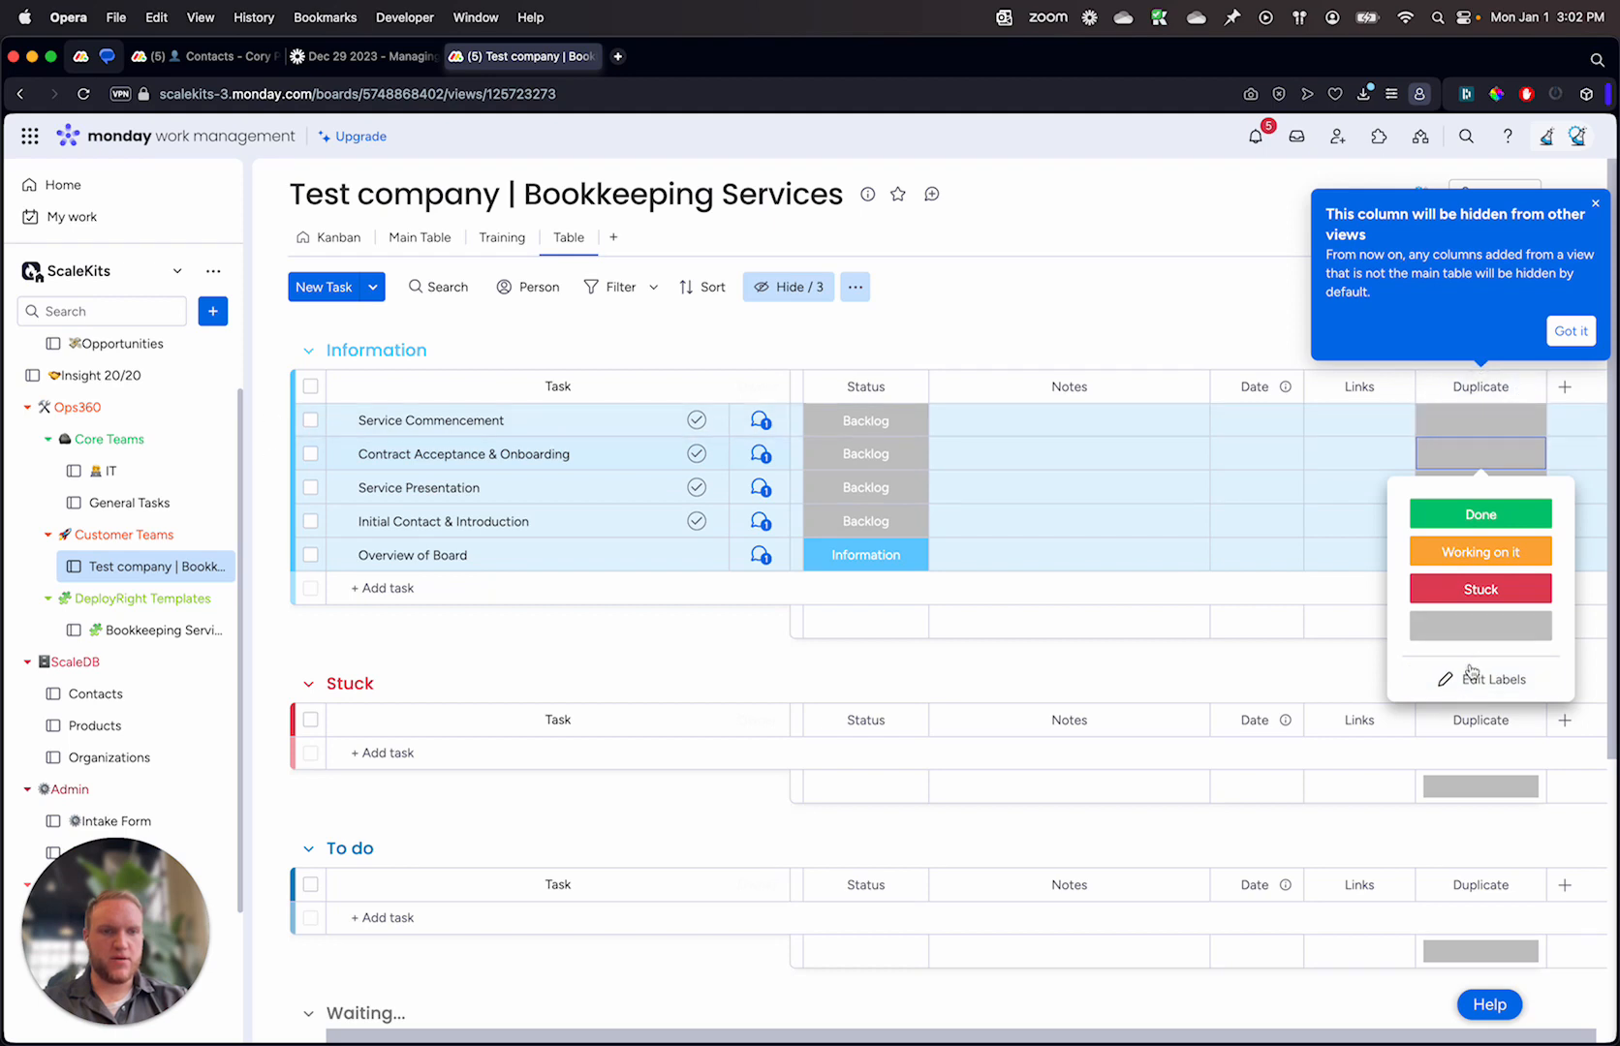
Step: Edit the Duplicate column's labels to only Yes and a default No, removing Working on it and Stuck
{"action": "left_click", "coordinate": [1479, 625]}
{"action": "left_click", "coordinate": [1480, 487]}
{"action": "left_click", "coordinate": [1482, 714]}
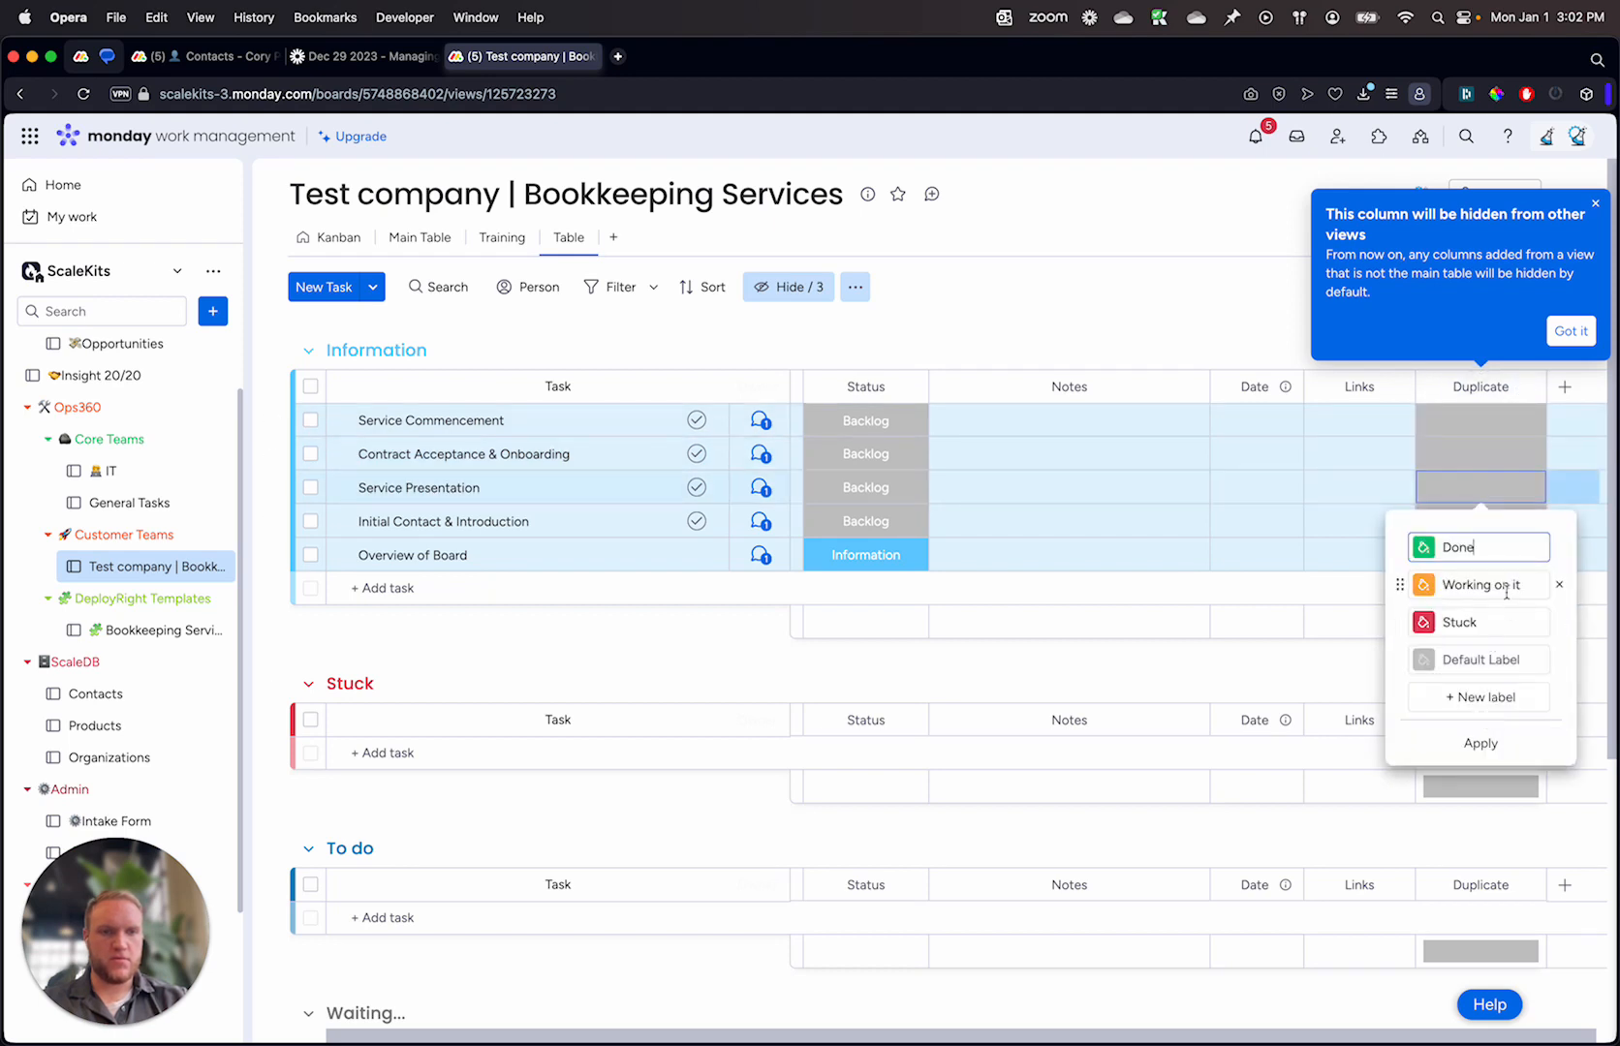
{"action": "left_click", "coordinate": [1499, 550]}
{"action": "left_click", "coordinate": [1481, 662]}
{"action": "type", "text": "No"}
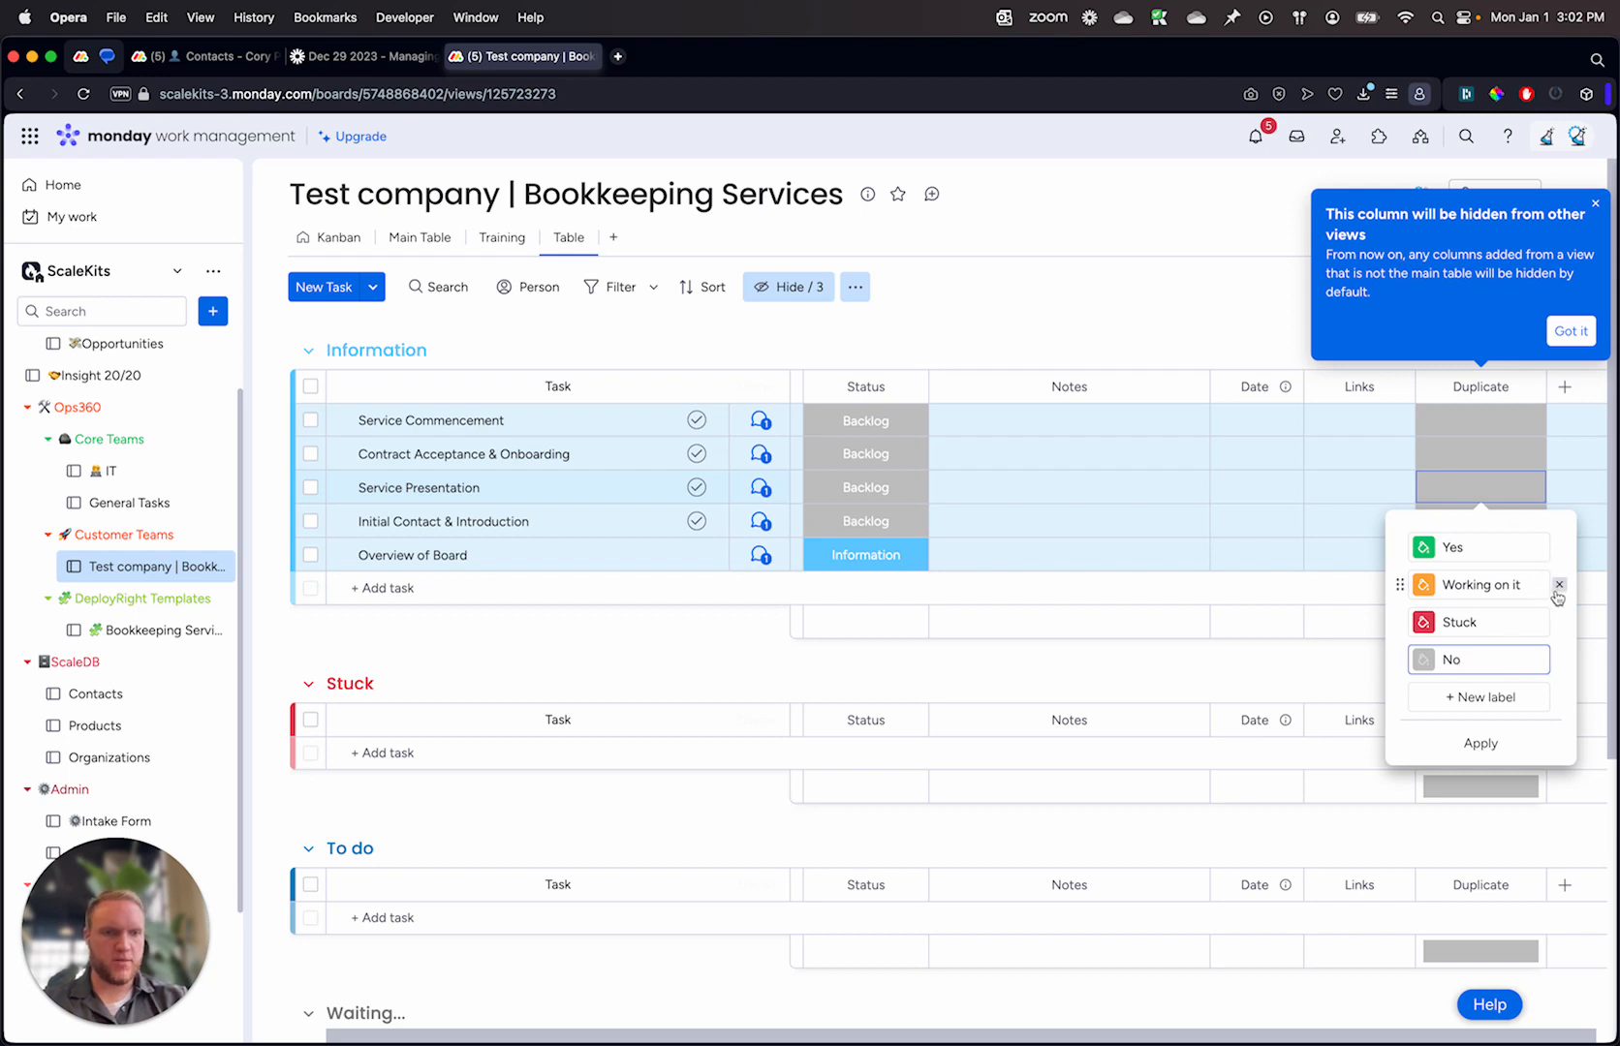
{"action": "left_click", "coordinate": [1558, 587]}
{"action": "left_click", "coordinate": [1558, 588]}
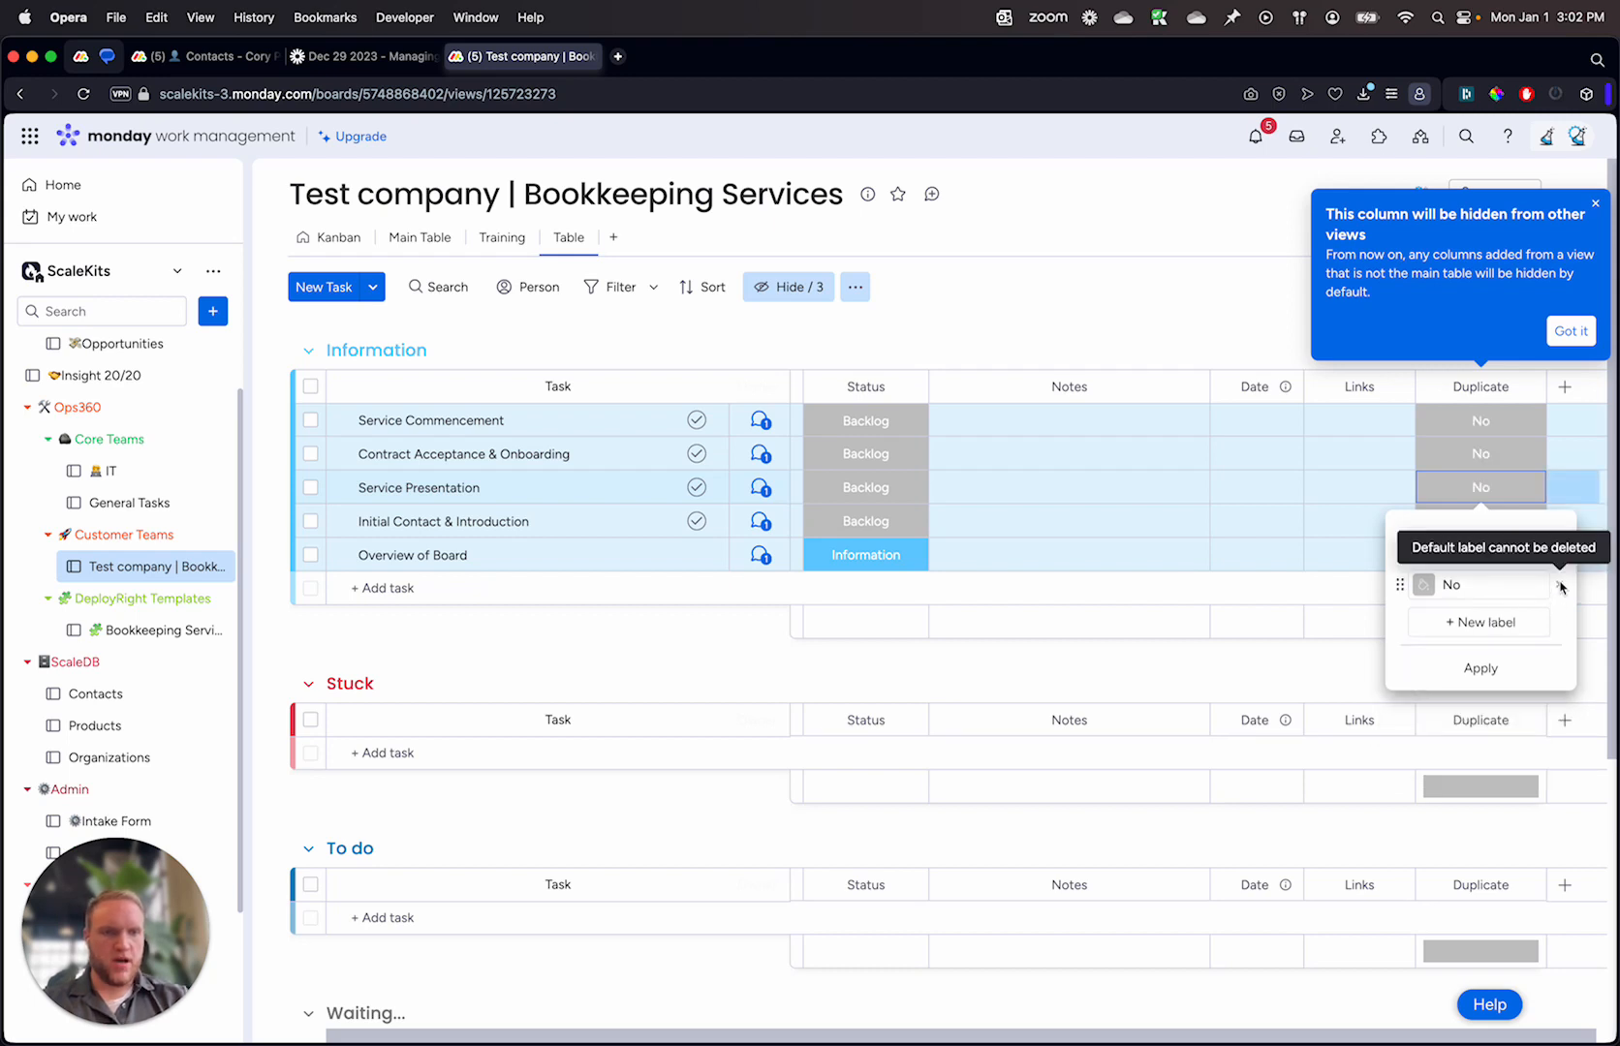
{"action": "key", "text": "Escape"}
{"action": "left_click", "coordinate": [1516, 559]}
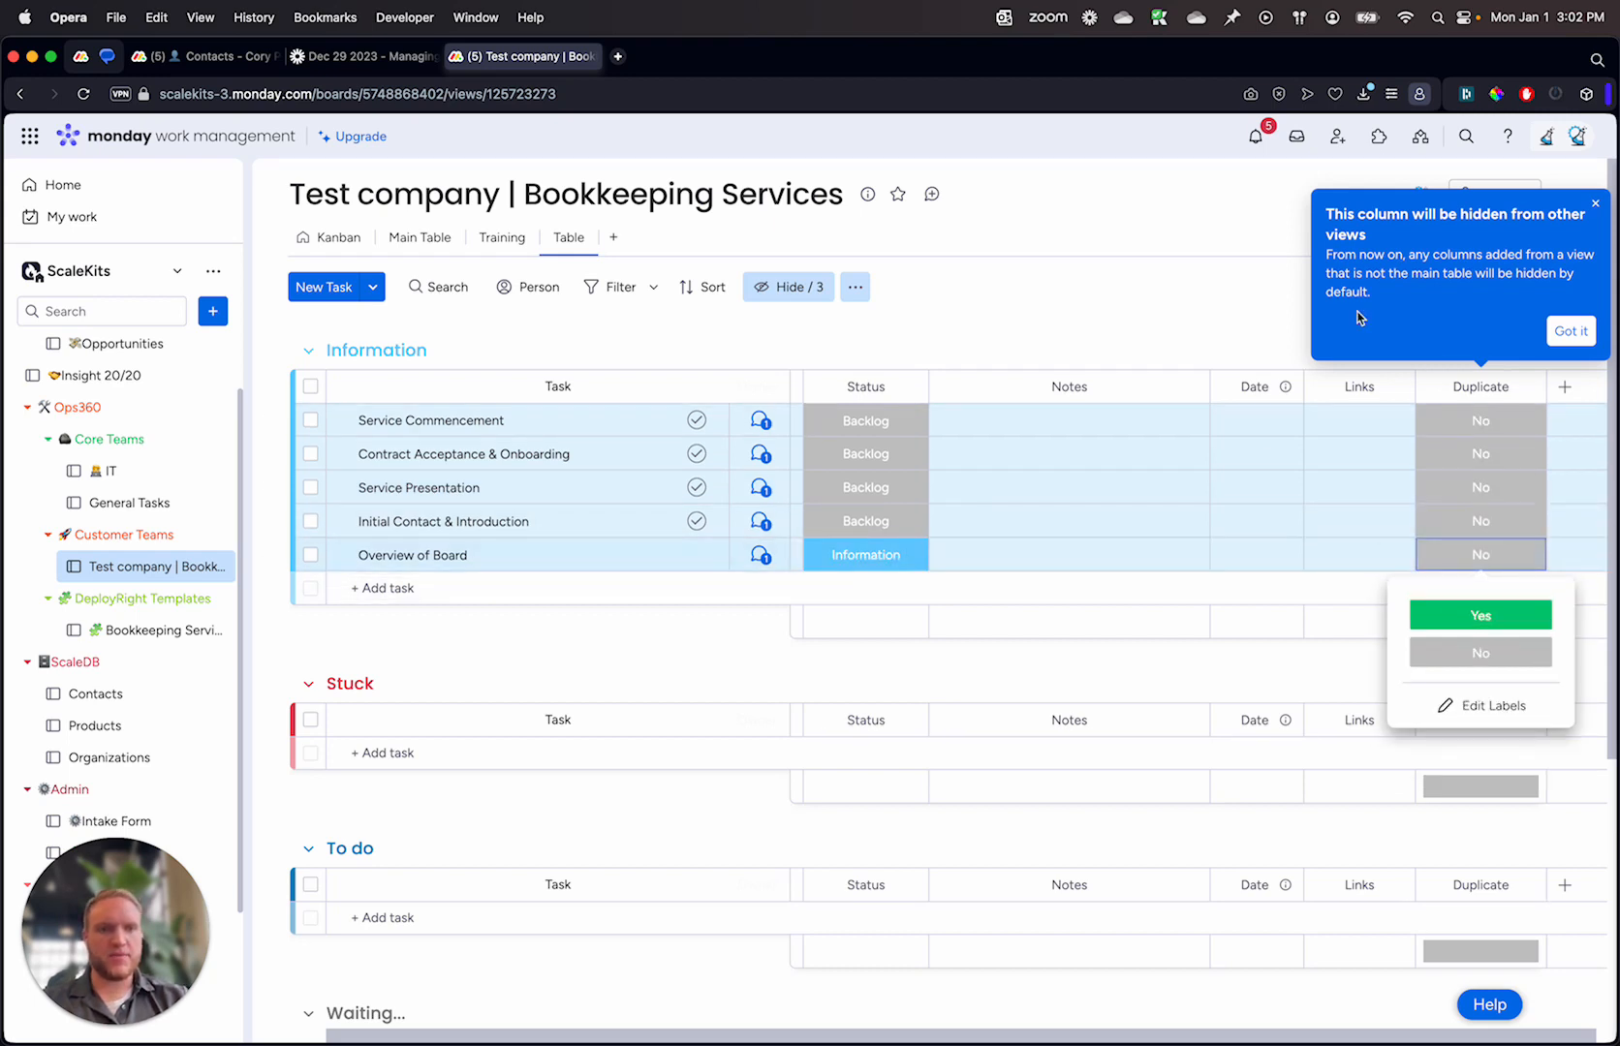
{"action": "left_click", "coordinate": [1298, 309]}
{"action": "left_click", "coordinate": [1595, 204]}
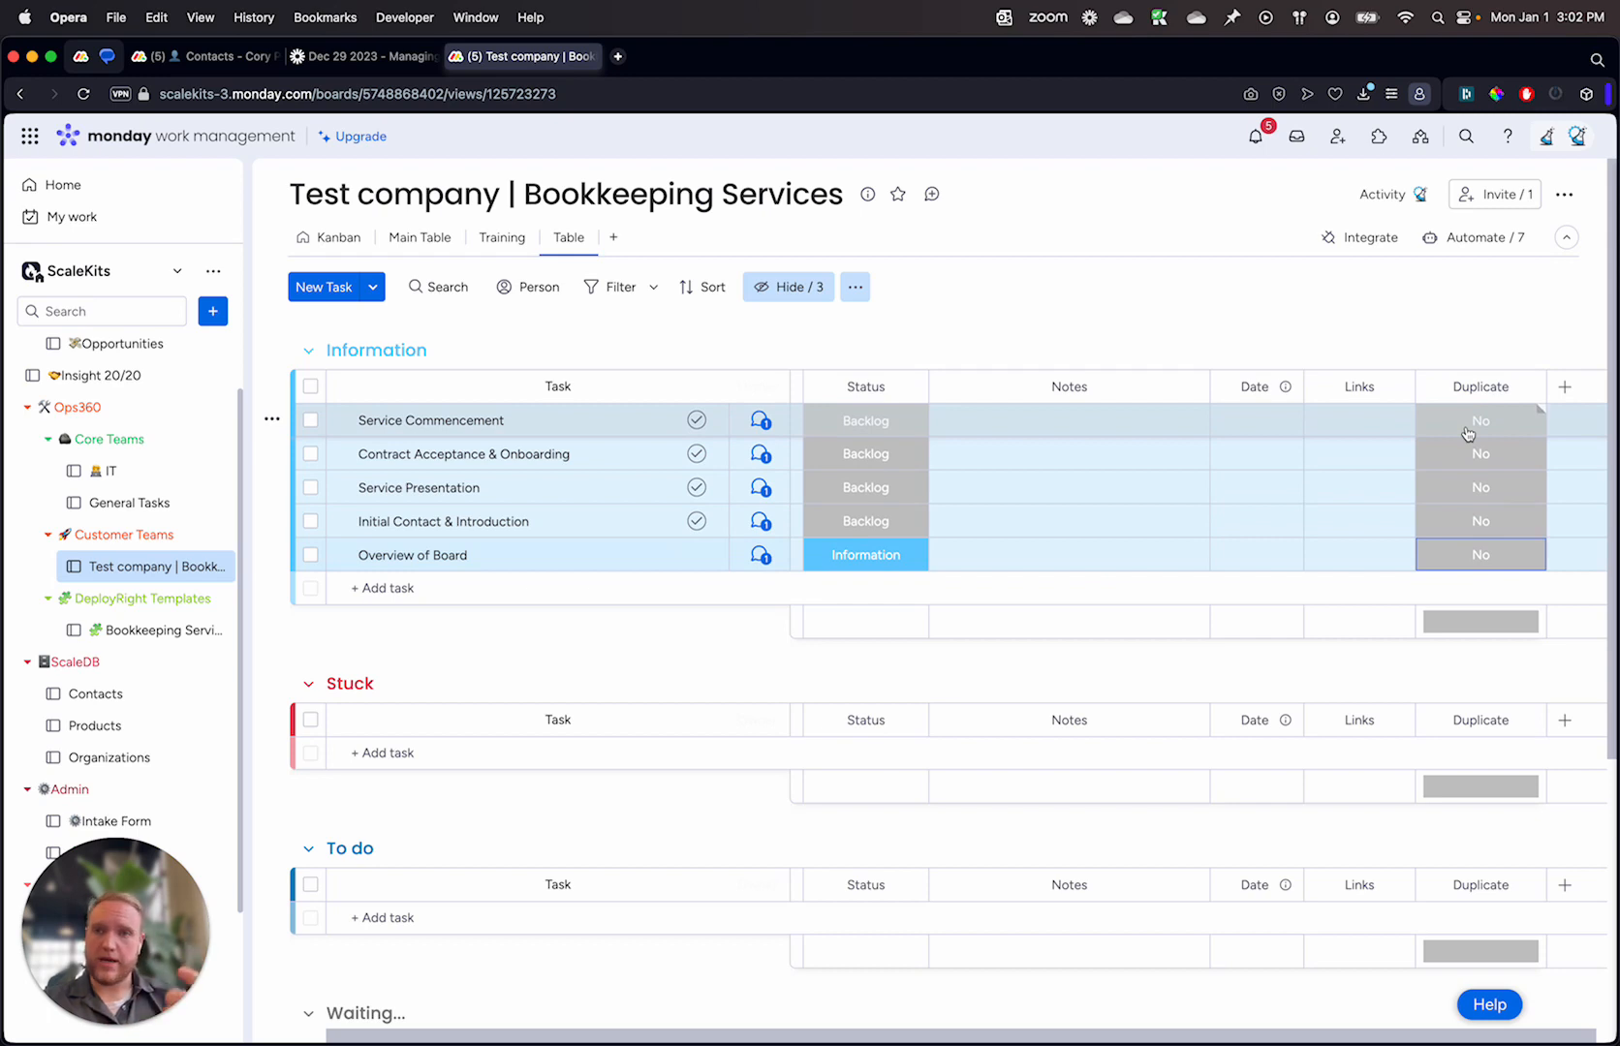
Step: Hide the column summary of the Duplicate column
{"action": "left_click", "coordinate": [1526, 388]}
{"action": "mouse_move", "coordinate": [1434, 470]}
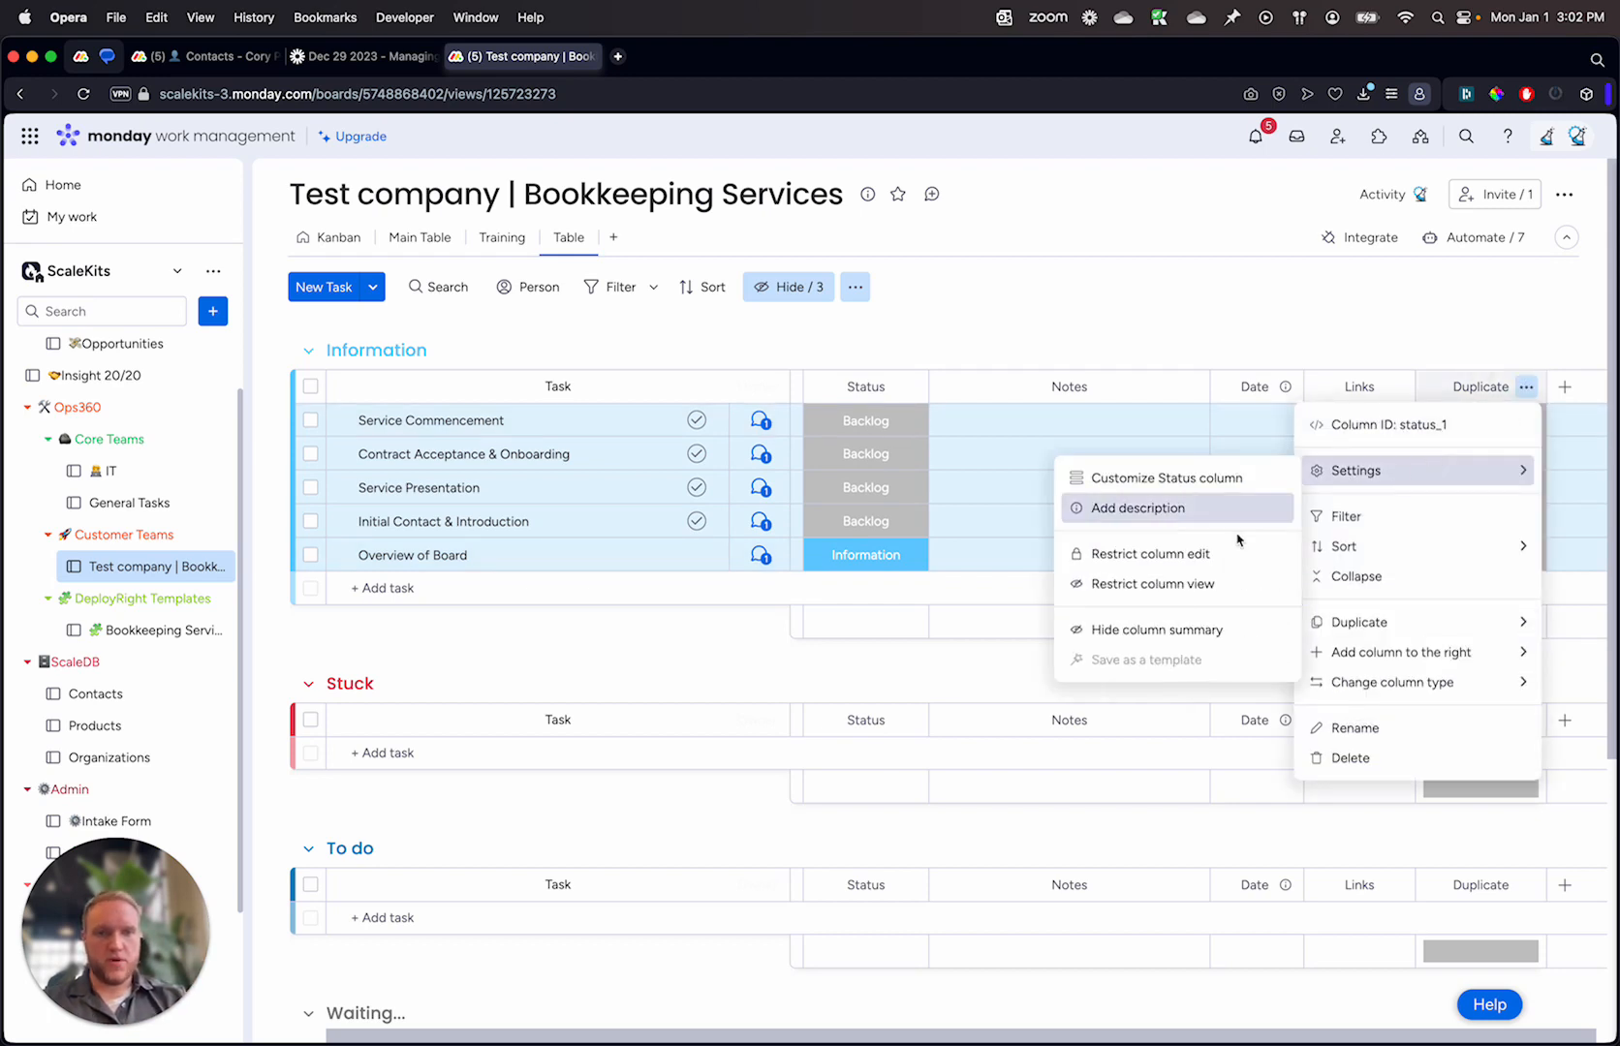
{"action": "left_click", "coordinate": [1192, 628]}
Step: Start a custom board automation triggered when the Status column changes to Done
{"action": "left_click", "coordinate": [1496, 243]}
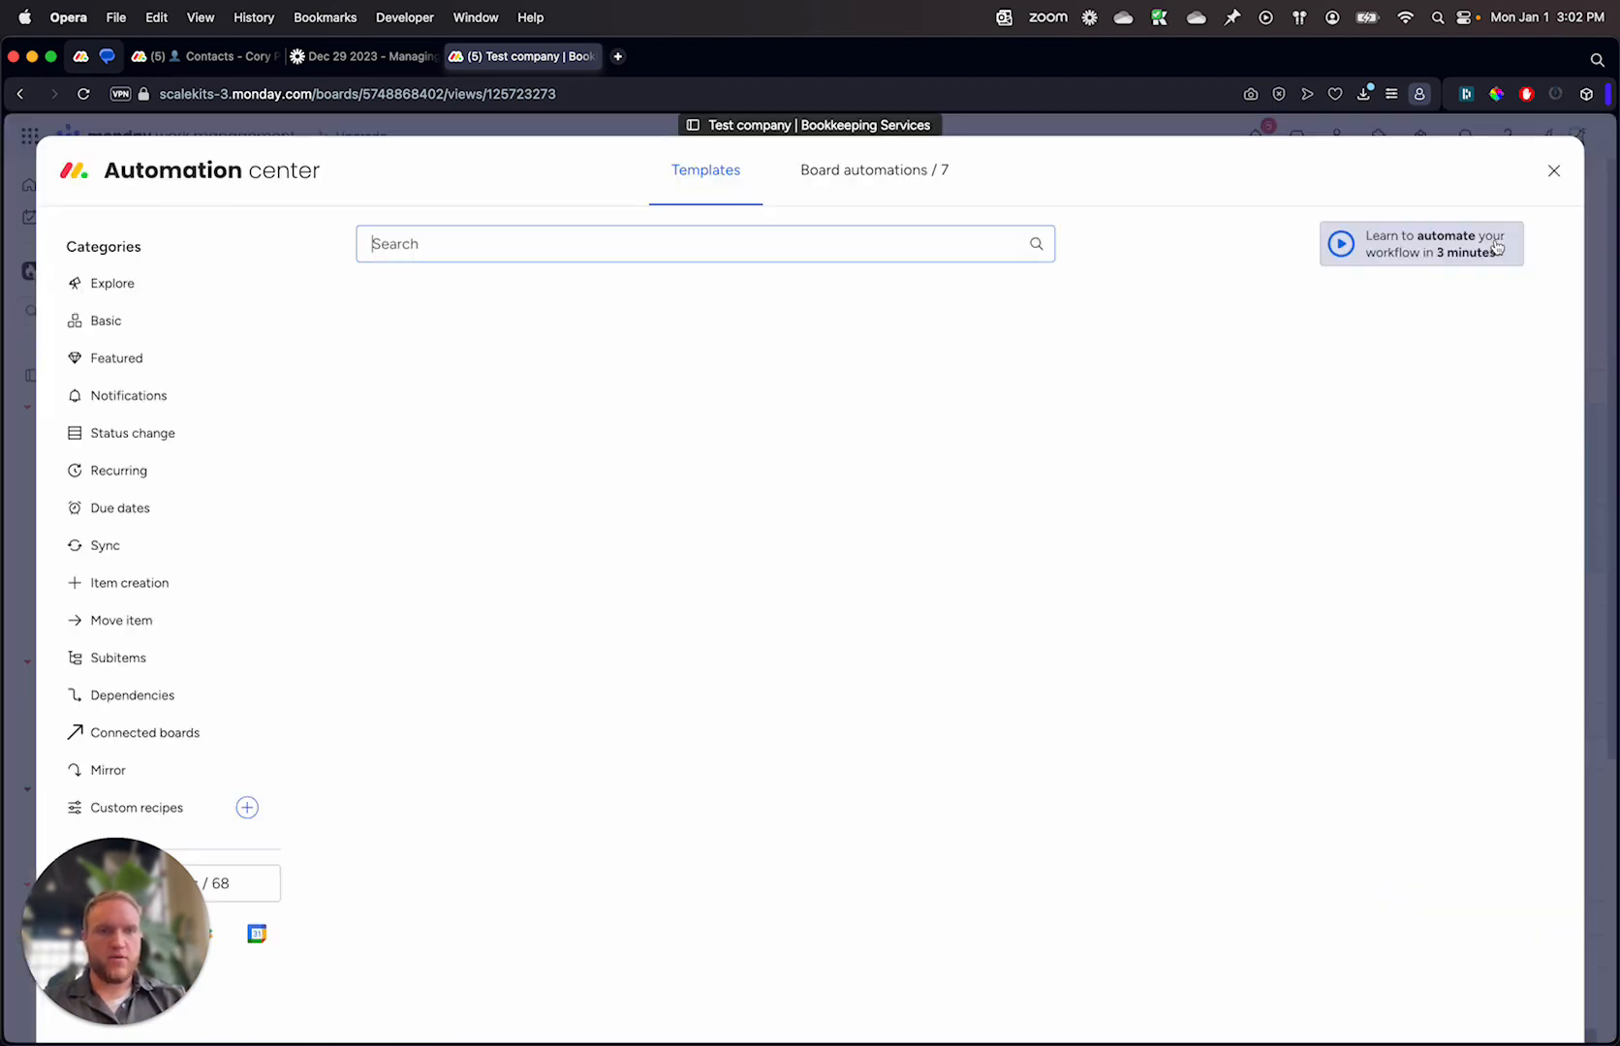
{"action": "left_click", "coordinate": [735, 420]}
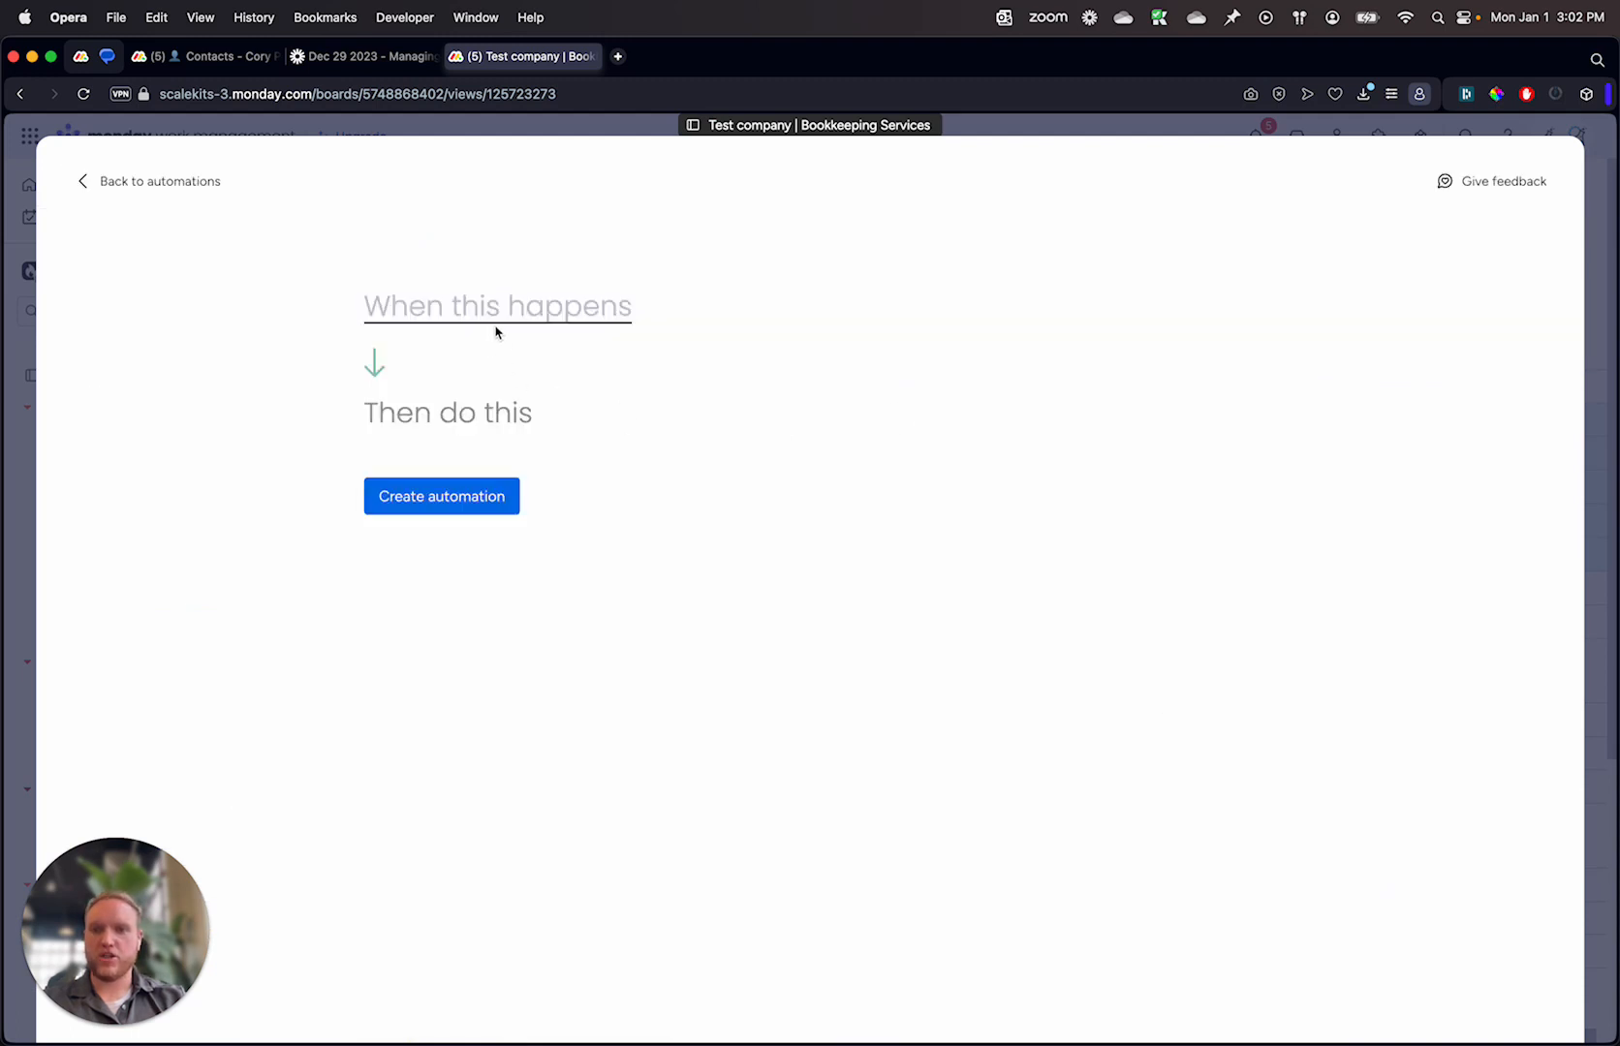
{"action": "left_click", "coordinate": [465, 322]}
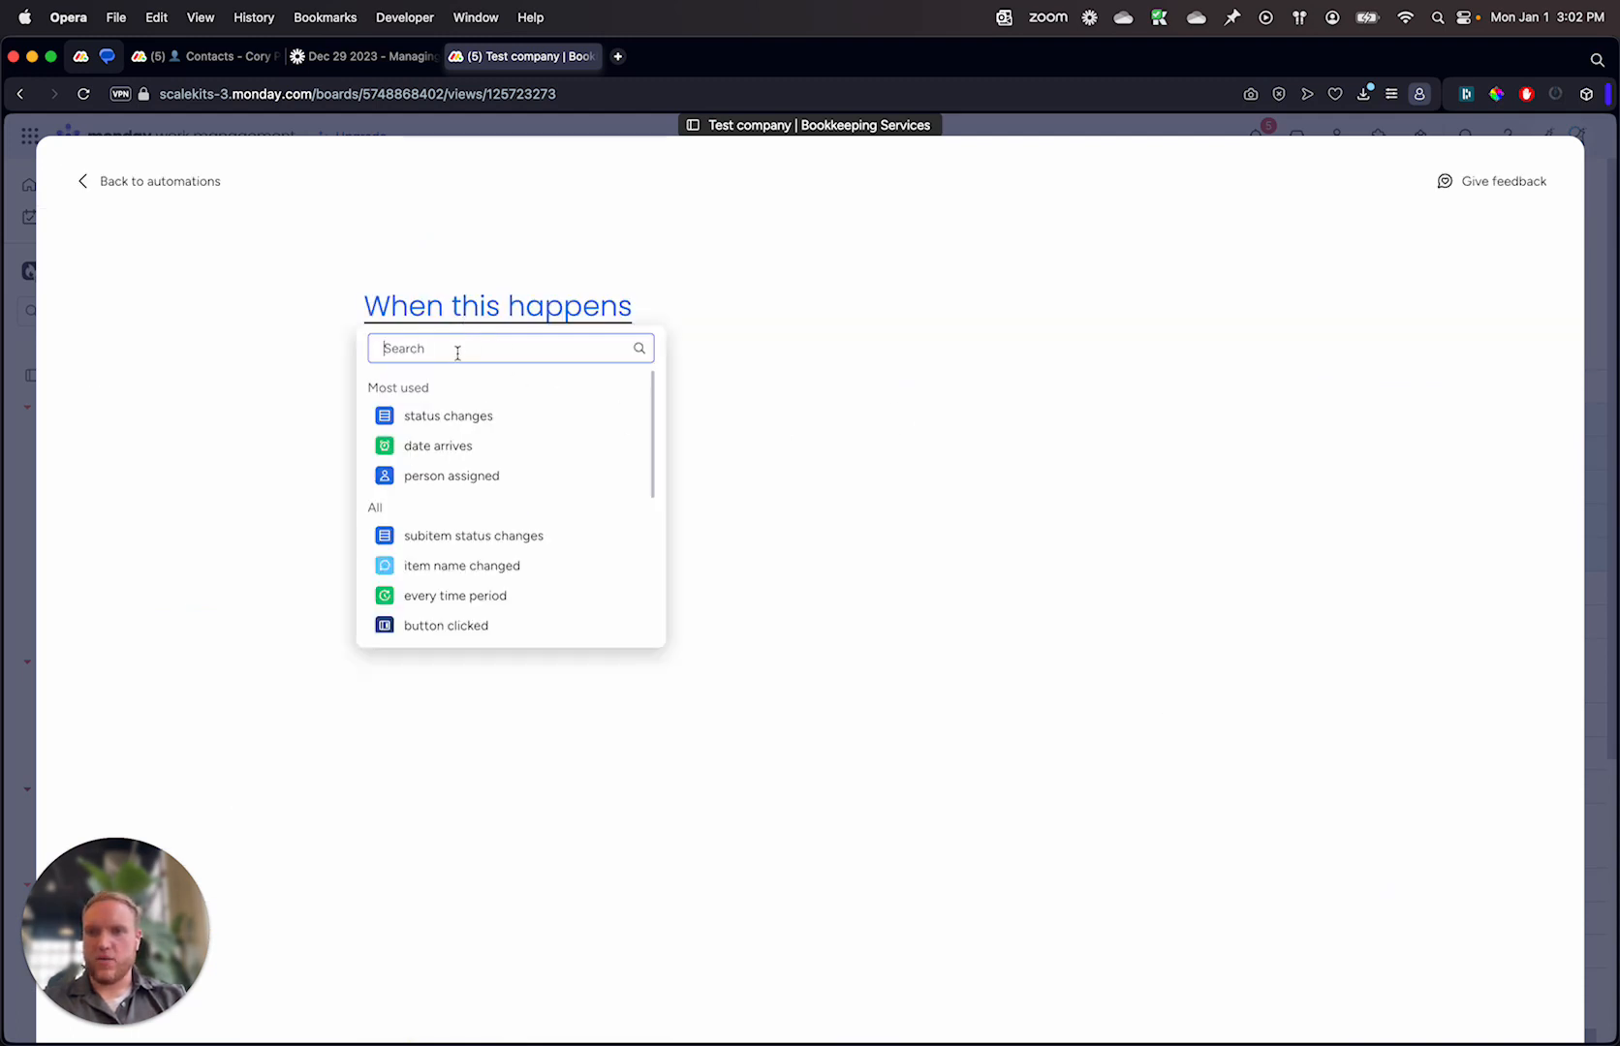
{"action": "left_click", "coordinate": [447, 418]}
{"action": "left_click", "coordinate": [724, 442]}
{"action": "left_click", "coordinate": [519, 319]}
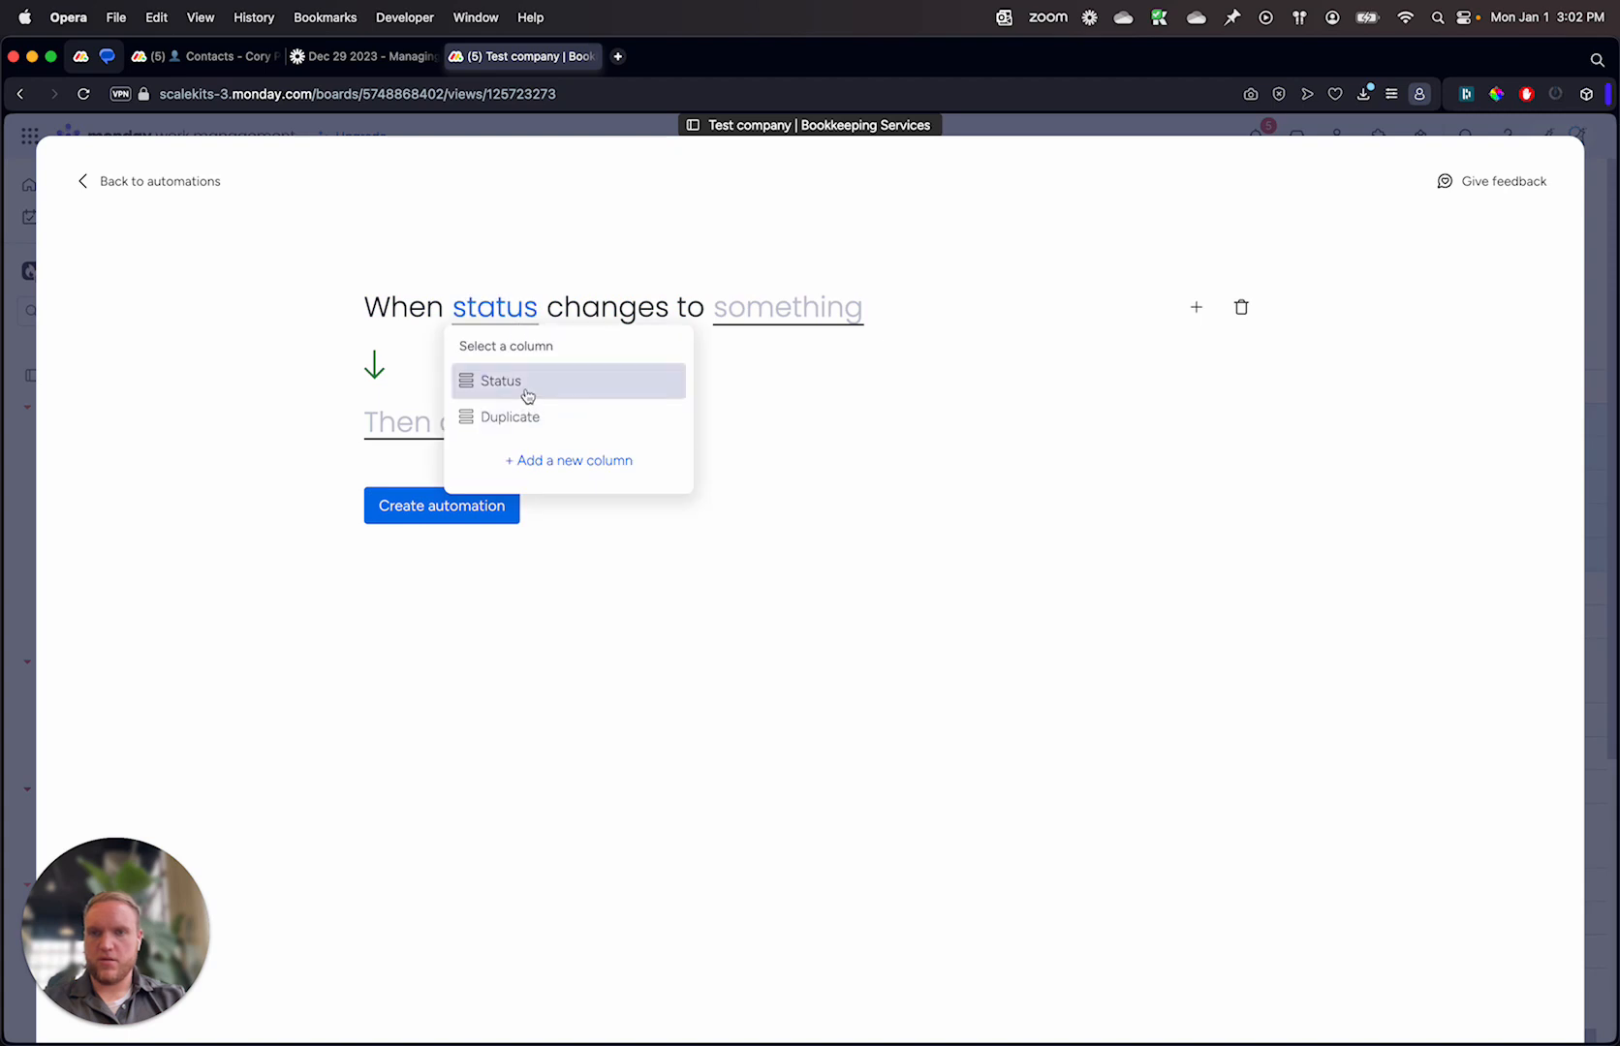
{"action": "left_click", "coordinate": [524, 390]}
{"action": "left_click", "coordinate": [786, 312]}
{"action": "scroll", "coordinate": [780, 427], "scroll_direction": "down", "scroll_amount": 3}
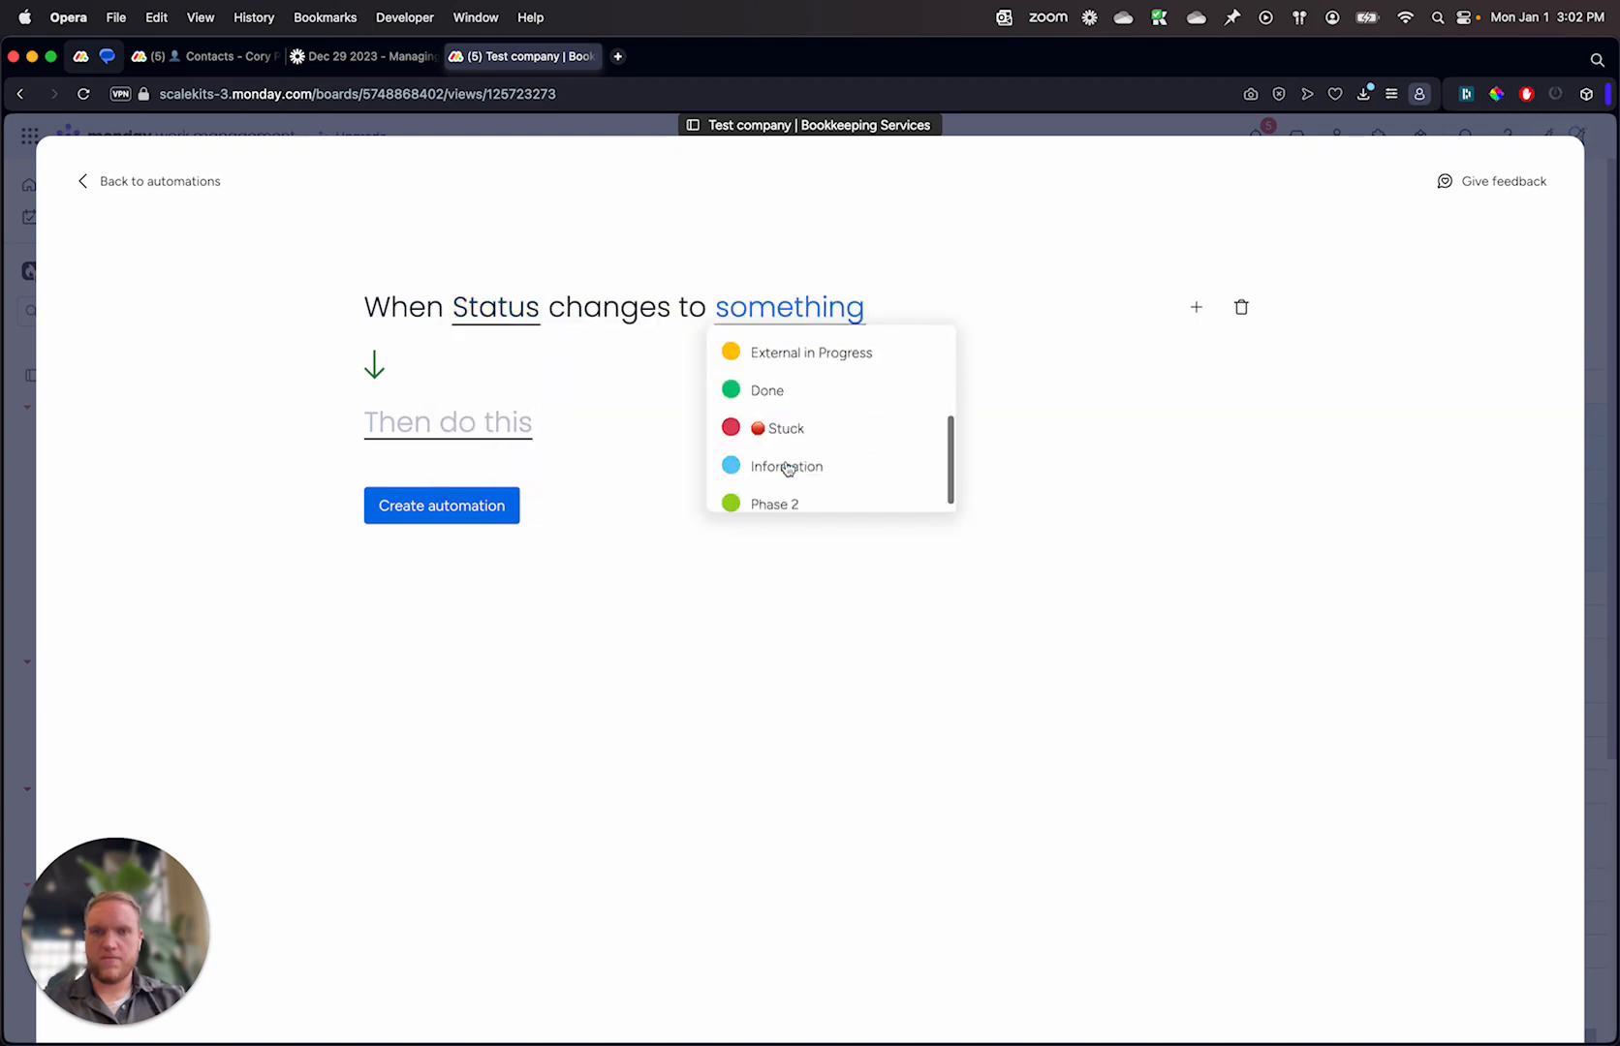
{"action": "left_click", "coordinate": [800, 387]}
Step: Add a condition so the automation runs only if Duplicate is Yes
{"action": "left_click", "coordinate": [1197, 307]}
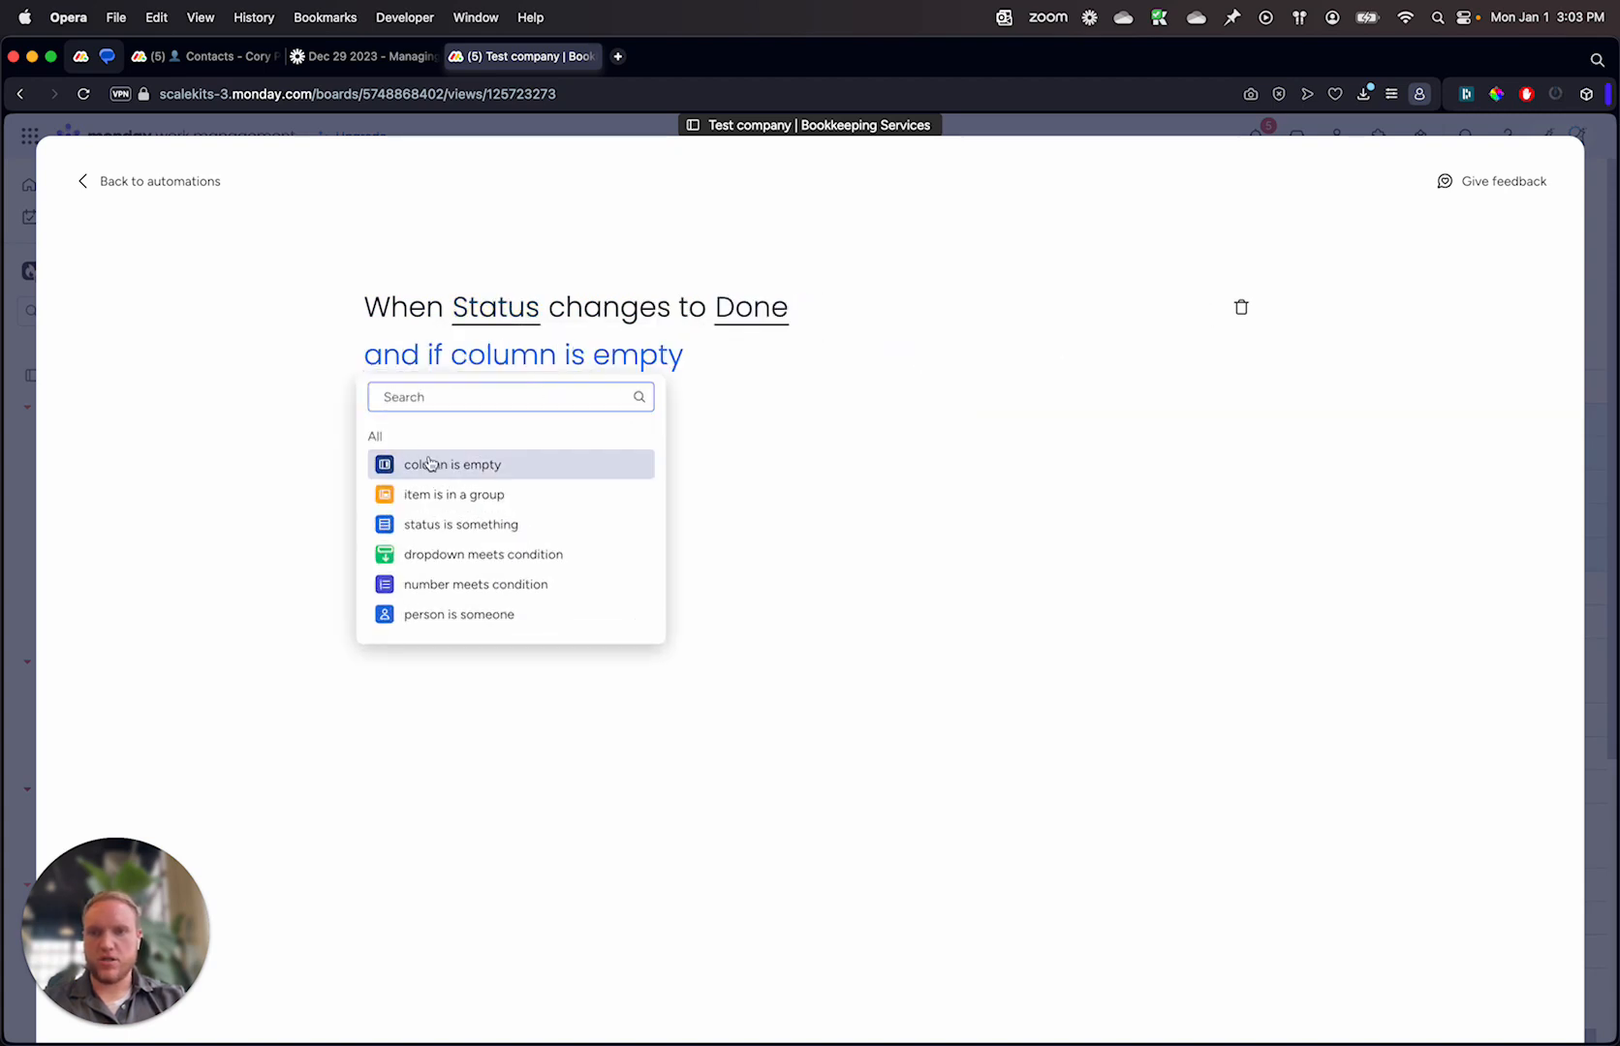
{"action": "left_click", "coordinate": [433, 535]}
{"action": "left_click", "coordinate": [560, 355]}
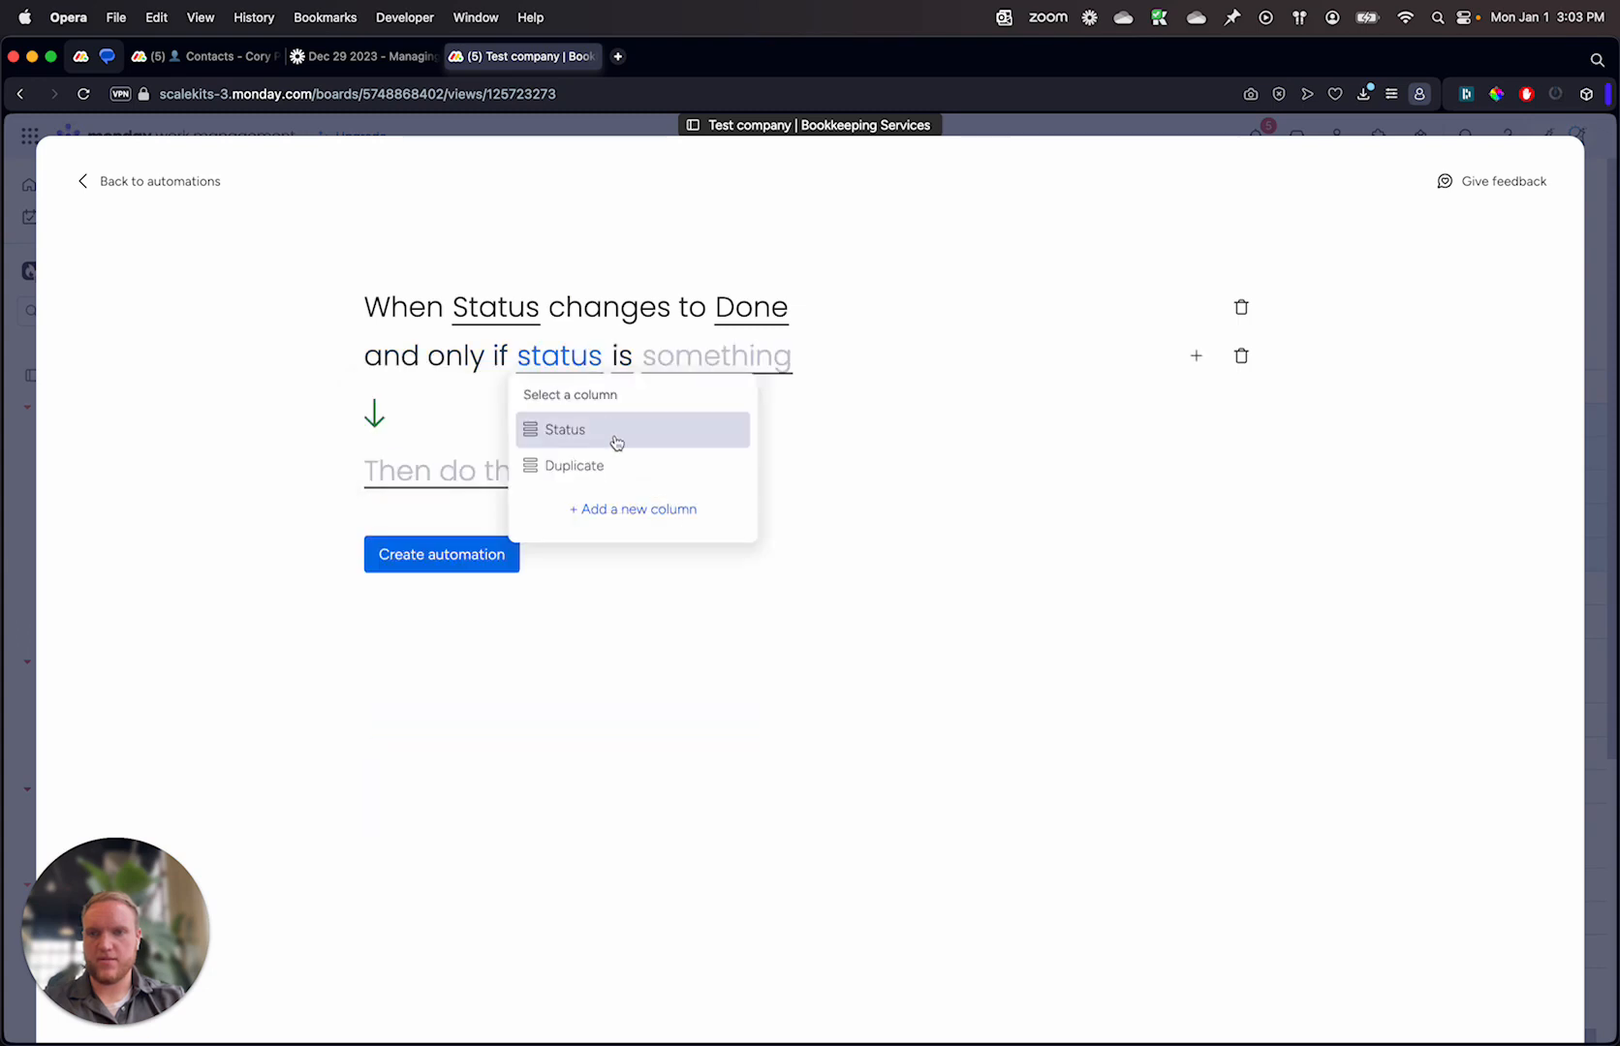
{"action": "left_click", "coordinate": [604, 467]}
{"action": "left_click", "coordinate": [729, 372]}
{"action": "left_click", "coordinate": [748, 438]}
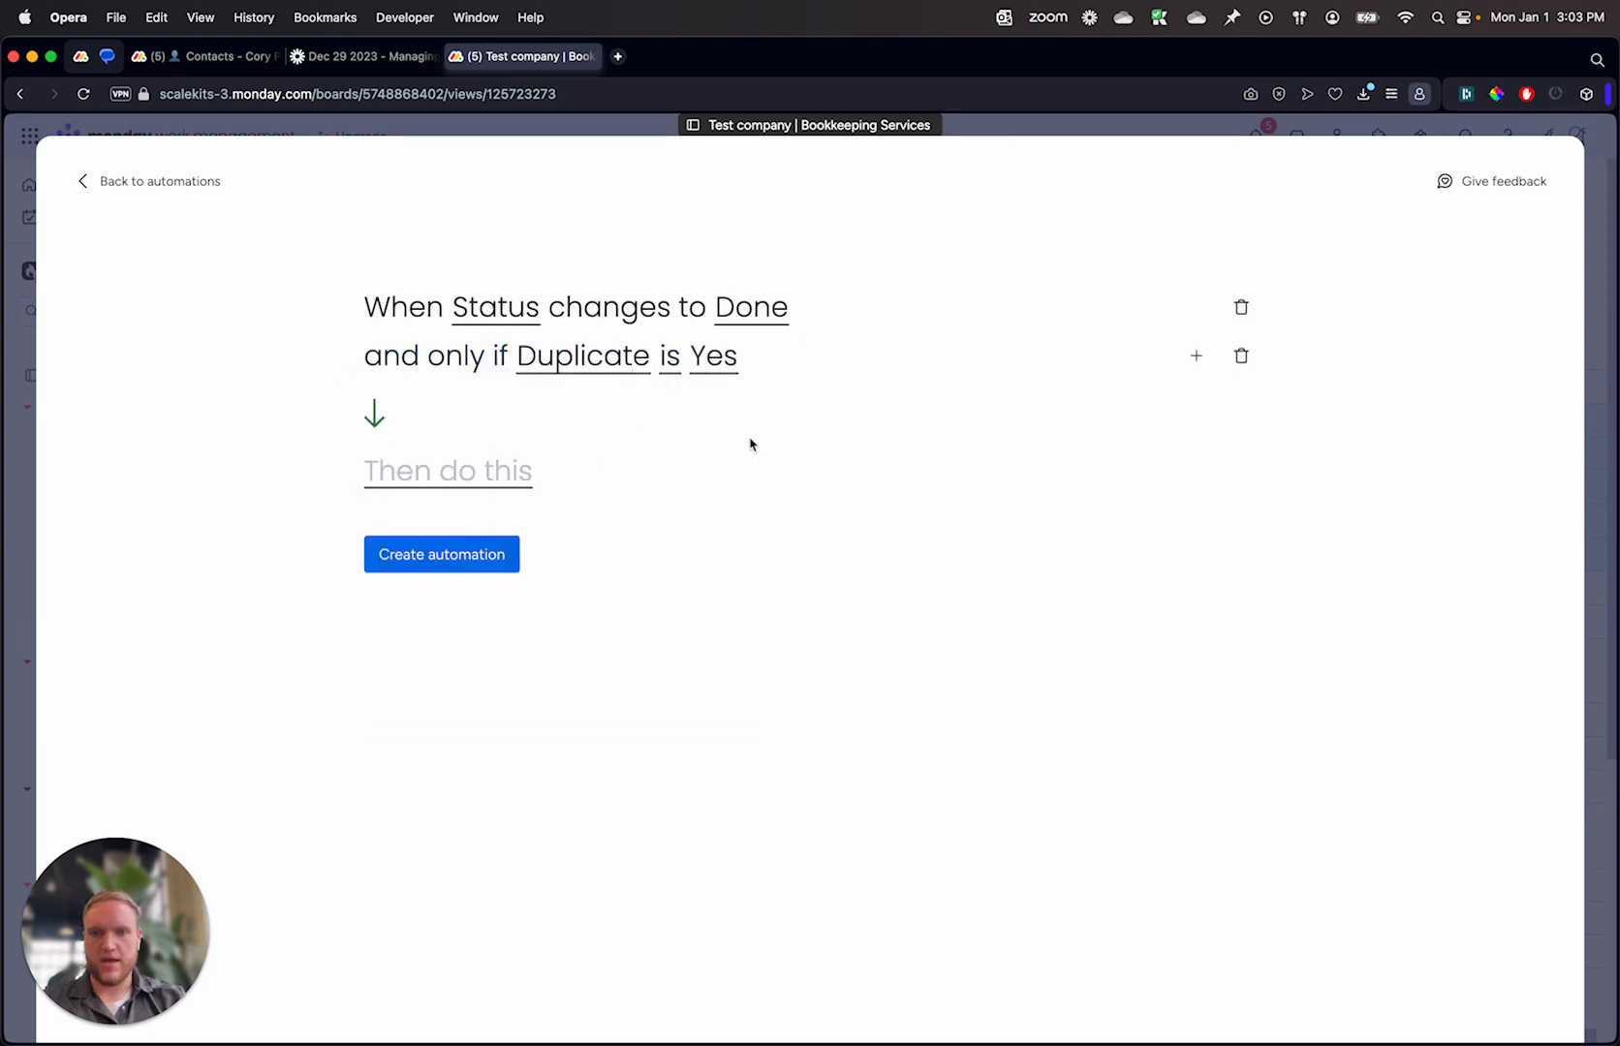
Step: Set the automation's first action to duplicate the item
{"action": "left_click", "coordinate": [492, 465]}
{"action": "type", "text": "d"}
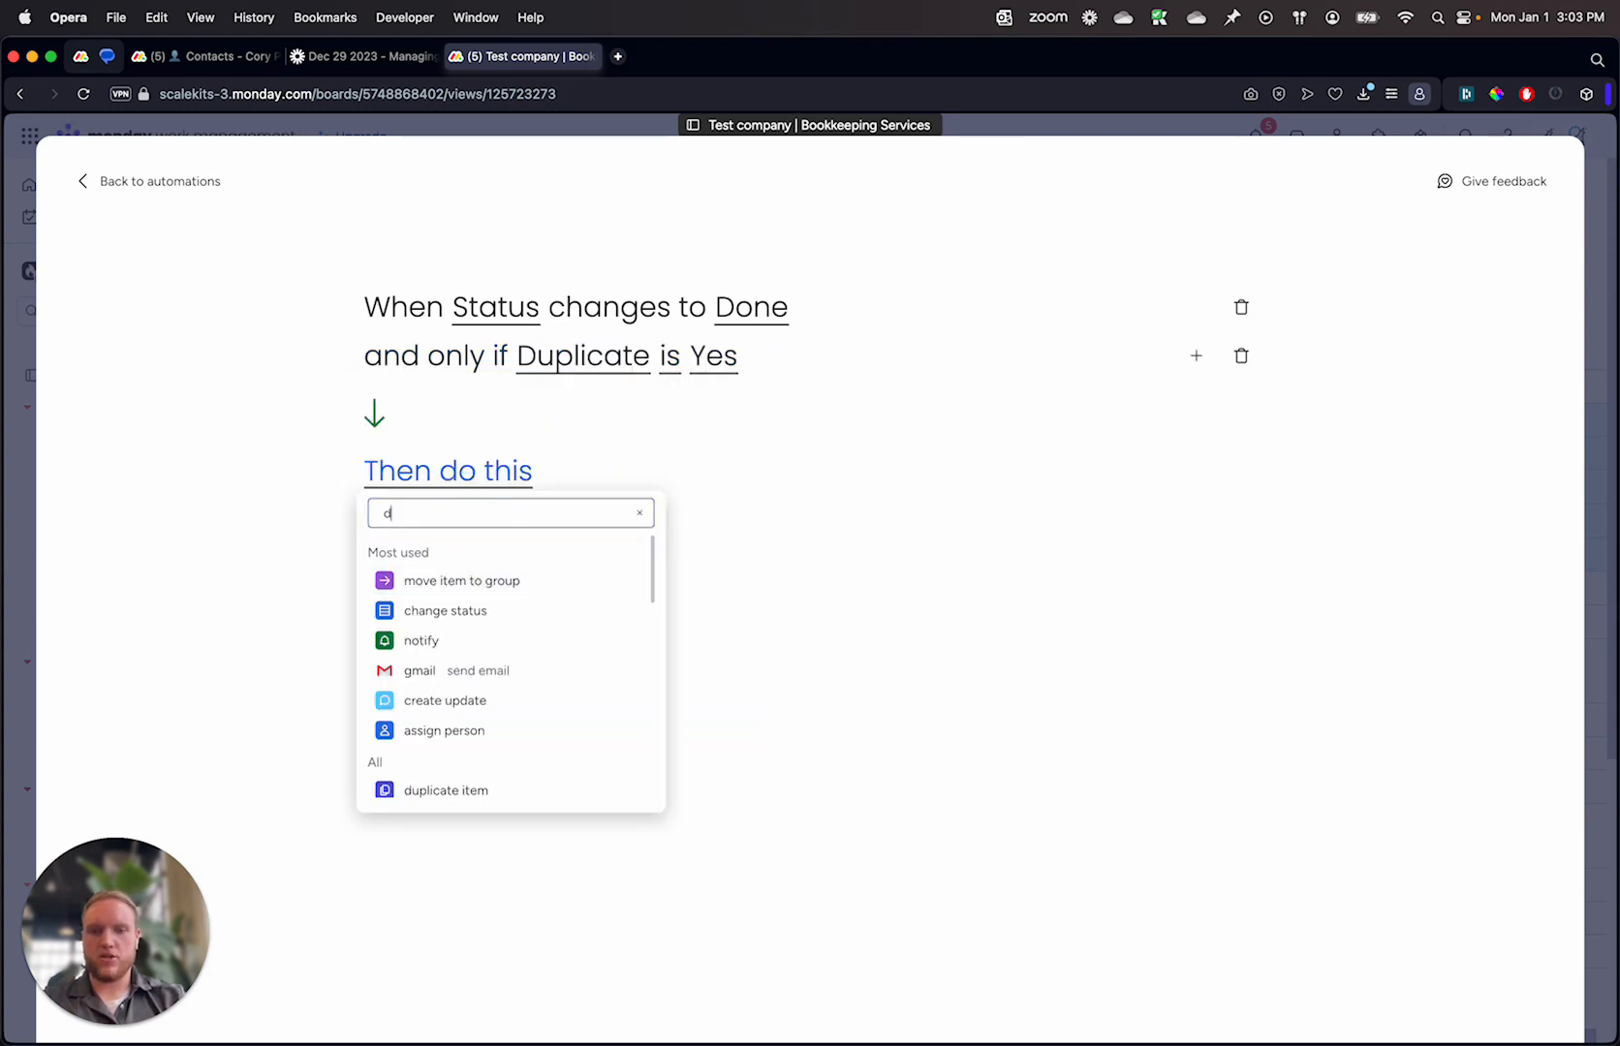
{"action": "type", "text": "upl"}
{"action": "left_click", "coordinate": [532, 581]}
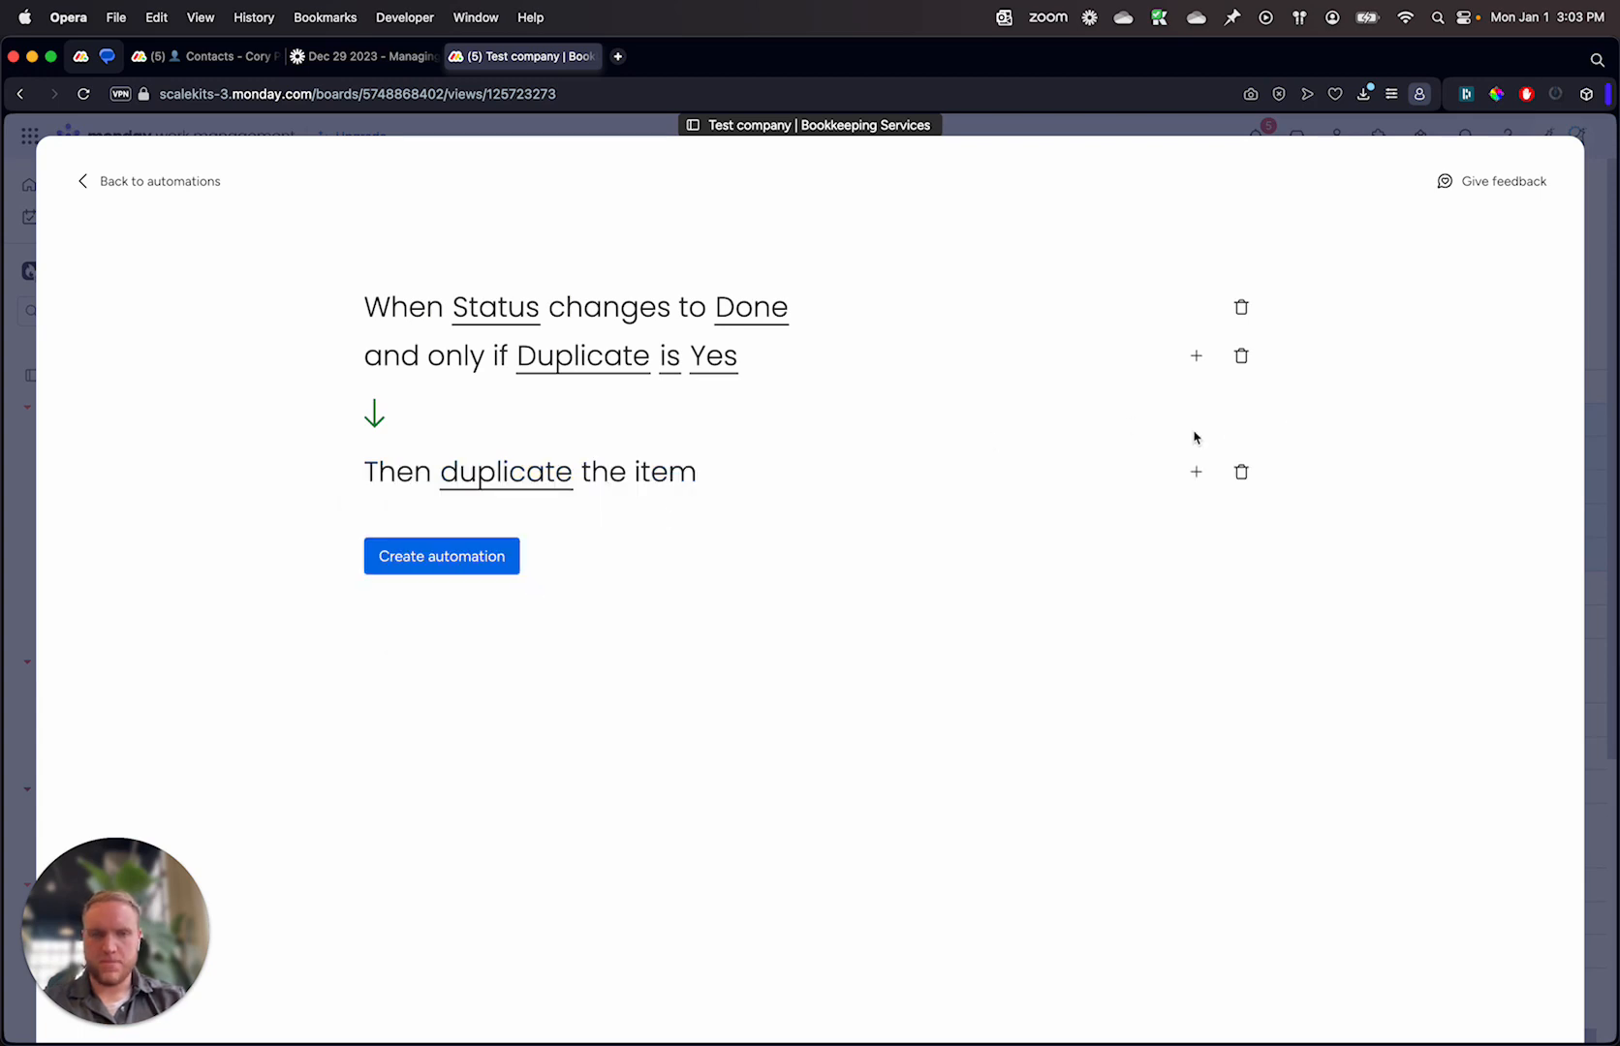
Step: Add a second automation action that moves the item to the To do group
{"action": "left_click", "coordinate": [1197, 473]}
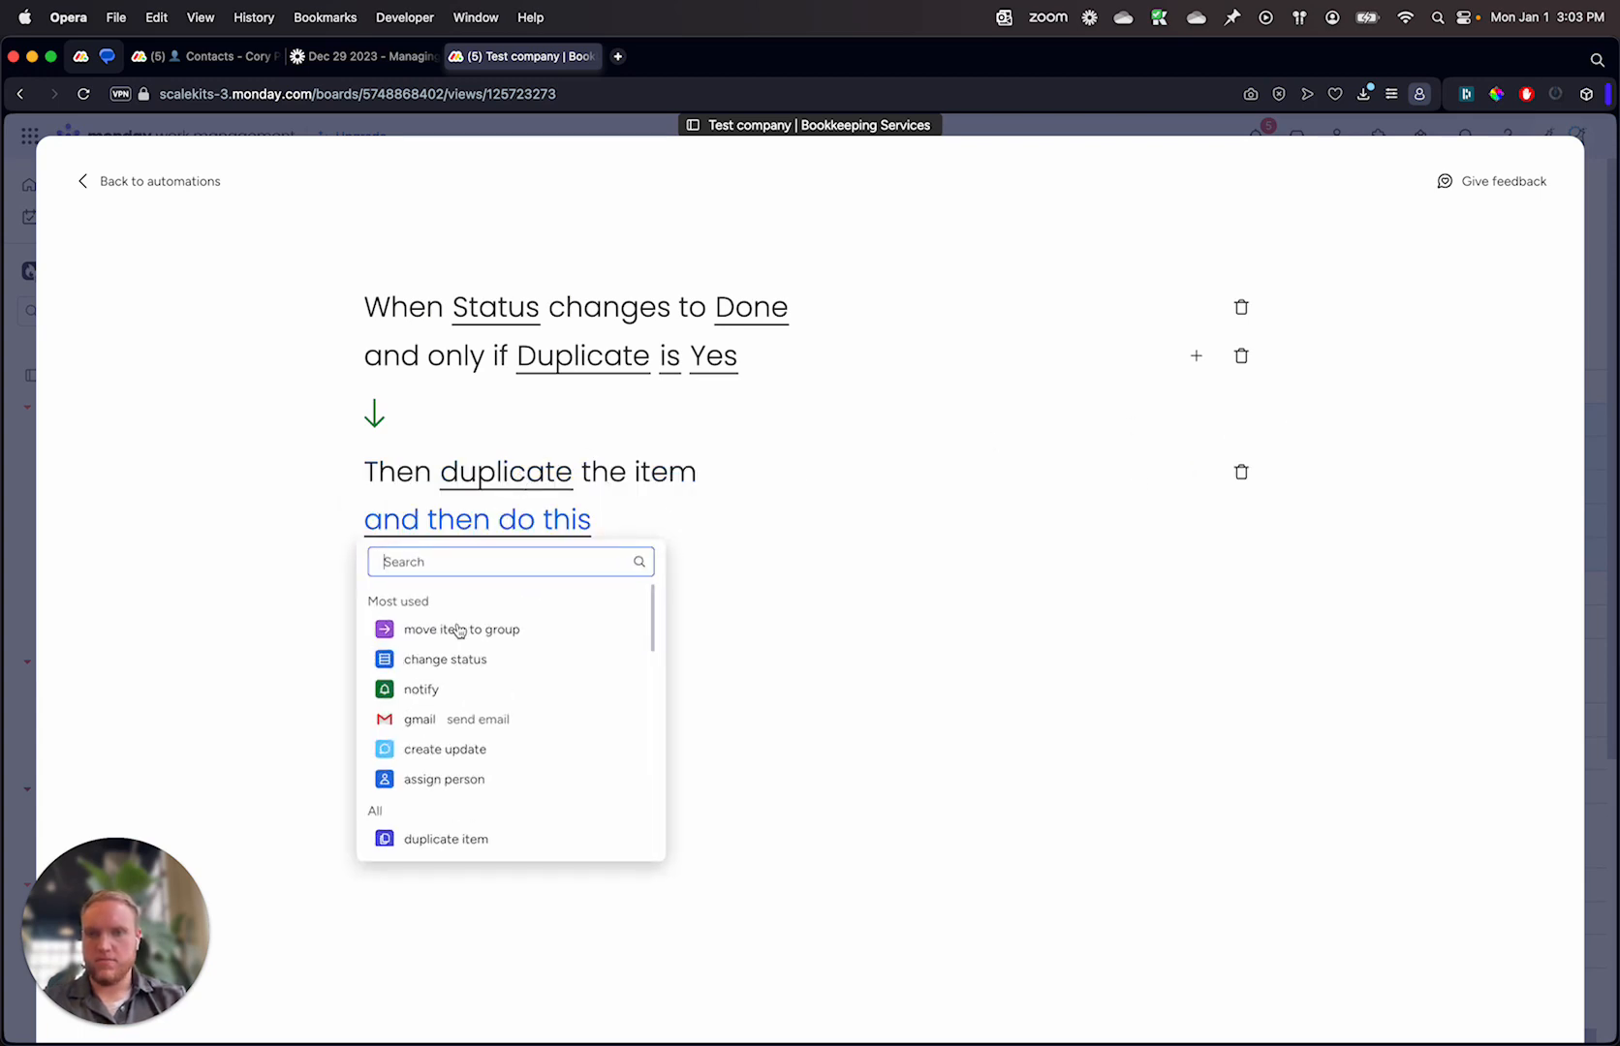
{"action": "left_click", "coordinate": [524, 634]}
{"action": "left_click", "coordinate": [705, 528]}
{"action": "scroll", "coordinate": [751, 658], "scroll_direction": "down", "scroll_amount": 1}
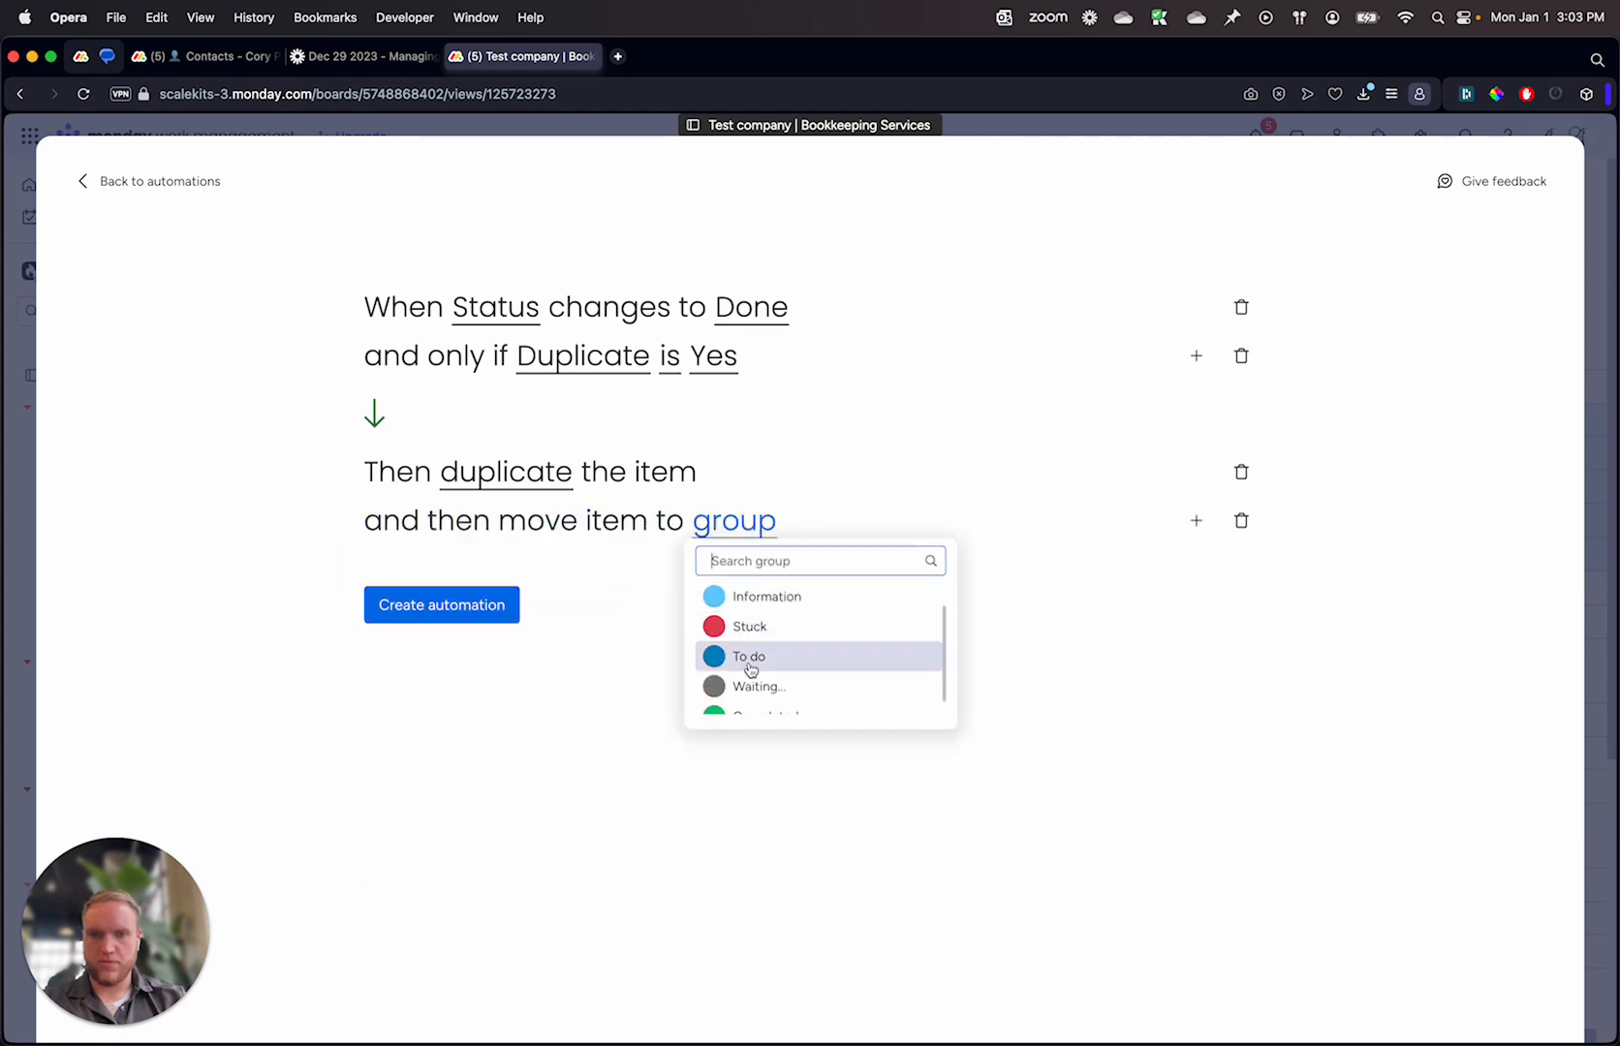
{"action": "left_click", "coordinate": [749, 658]}
Step: Set the duplicate action to duplicate (with updates), create the automation and return to the board
{"action": "left_click", "coordinate": [524, 486]}
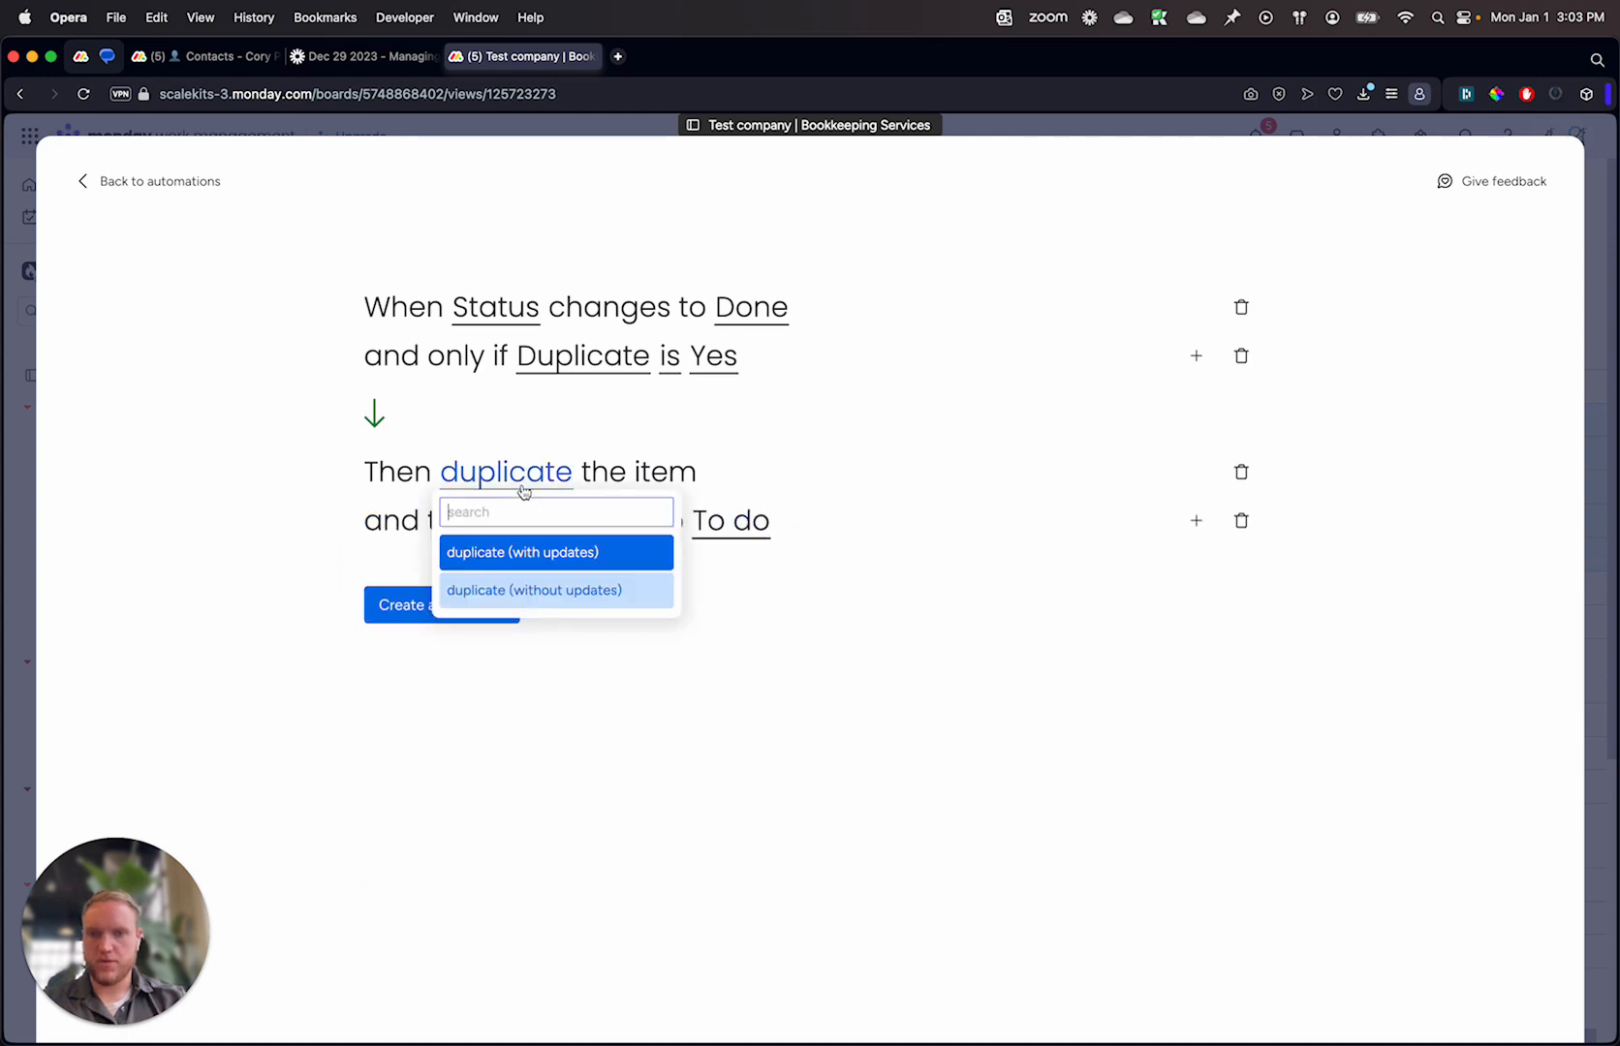
{"action": "left_click", "coordinate": [581, 554]}
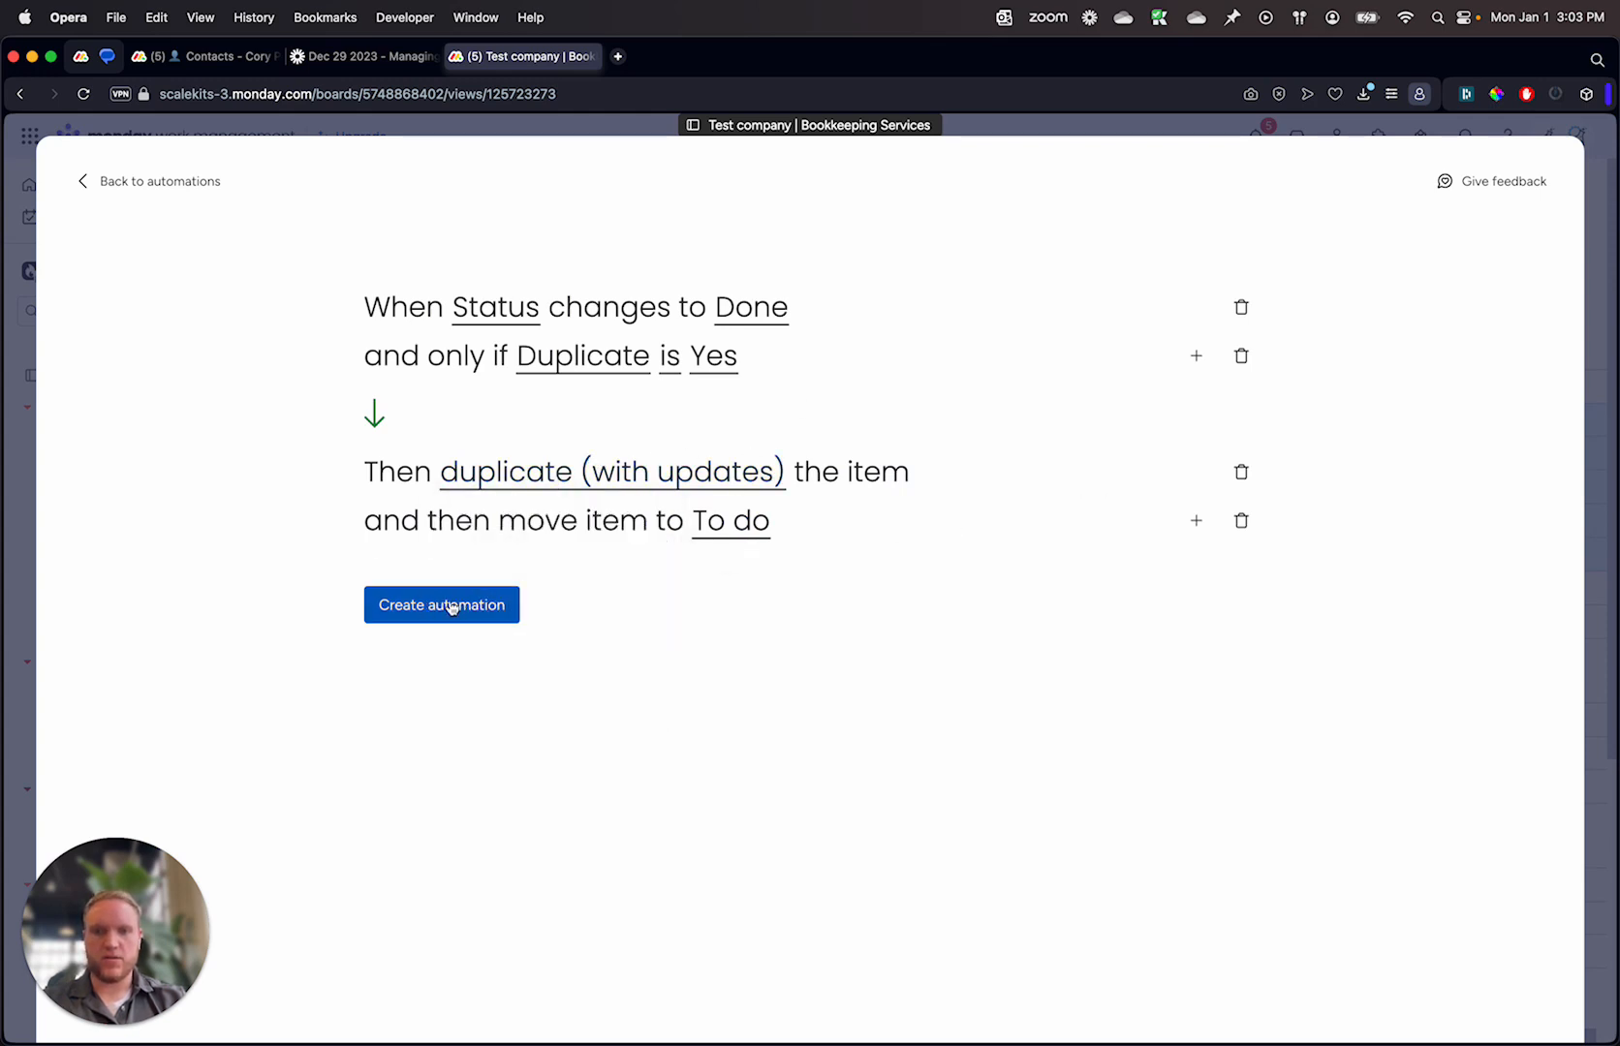
{"action": "left_click", "coordinate": [1603, 323]}
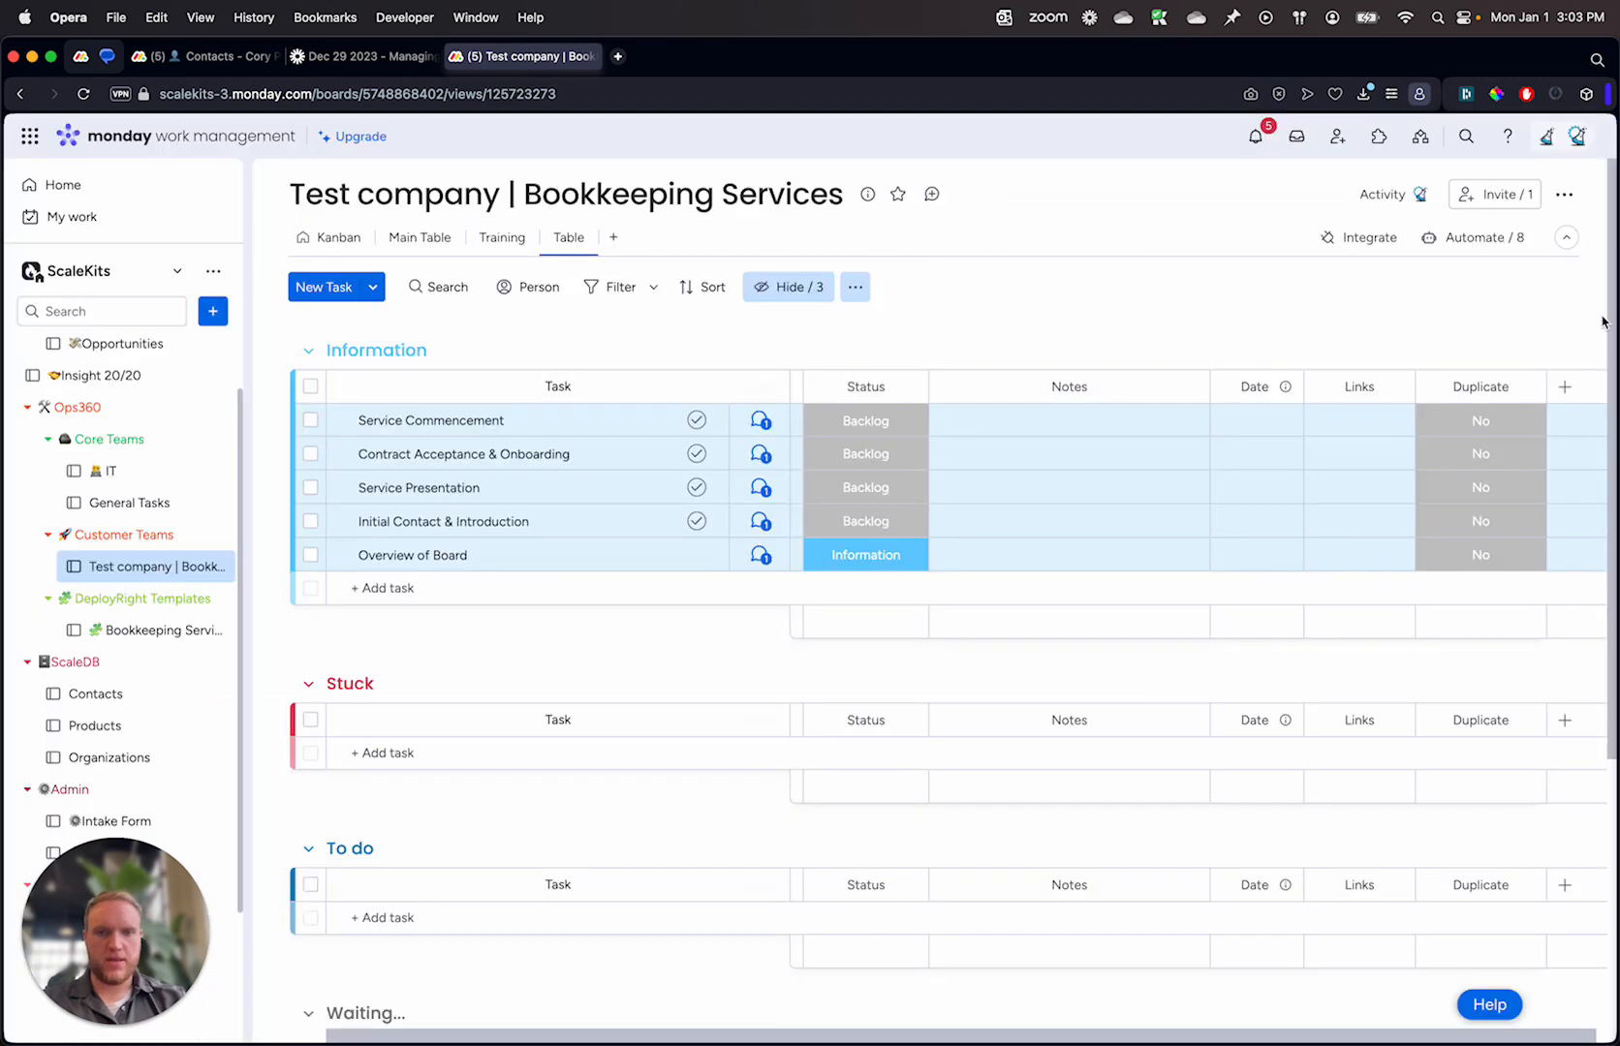
Step: Add a task named "Task example 1" to the To do group
{"action": "left_click", "coordinate": [443, 584]}
{"action": "scroll", "coordinate": [393, 796], "scroll_direction": "down", "scroll_amount": 3}
{"action": "left_click", "coordinate": [432, 708]}
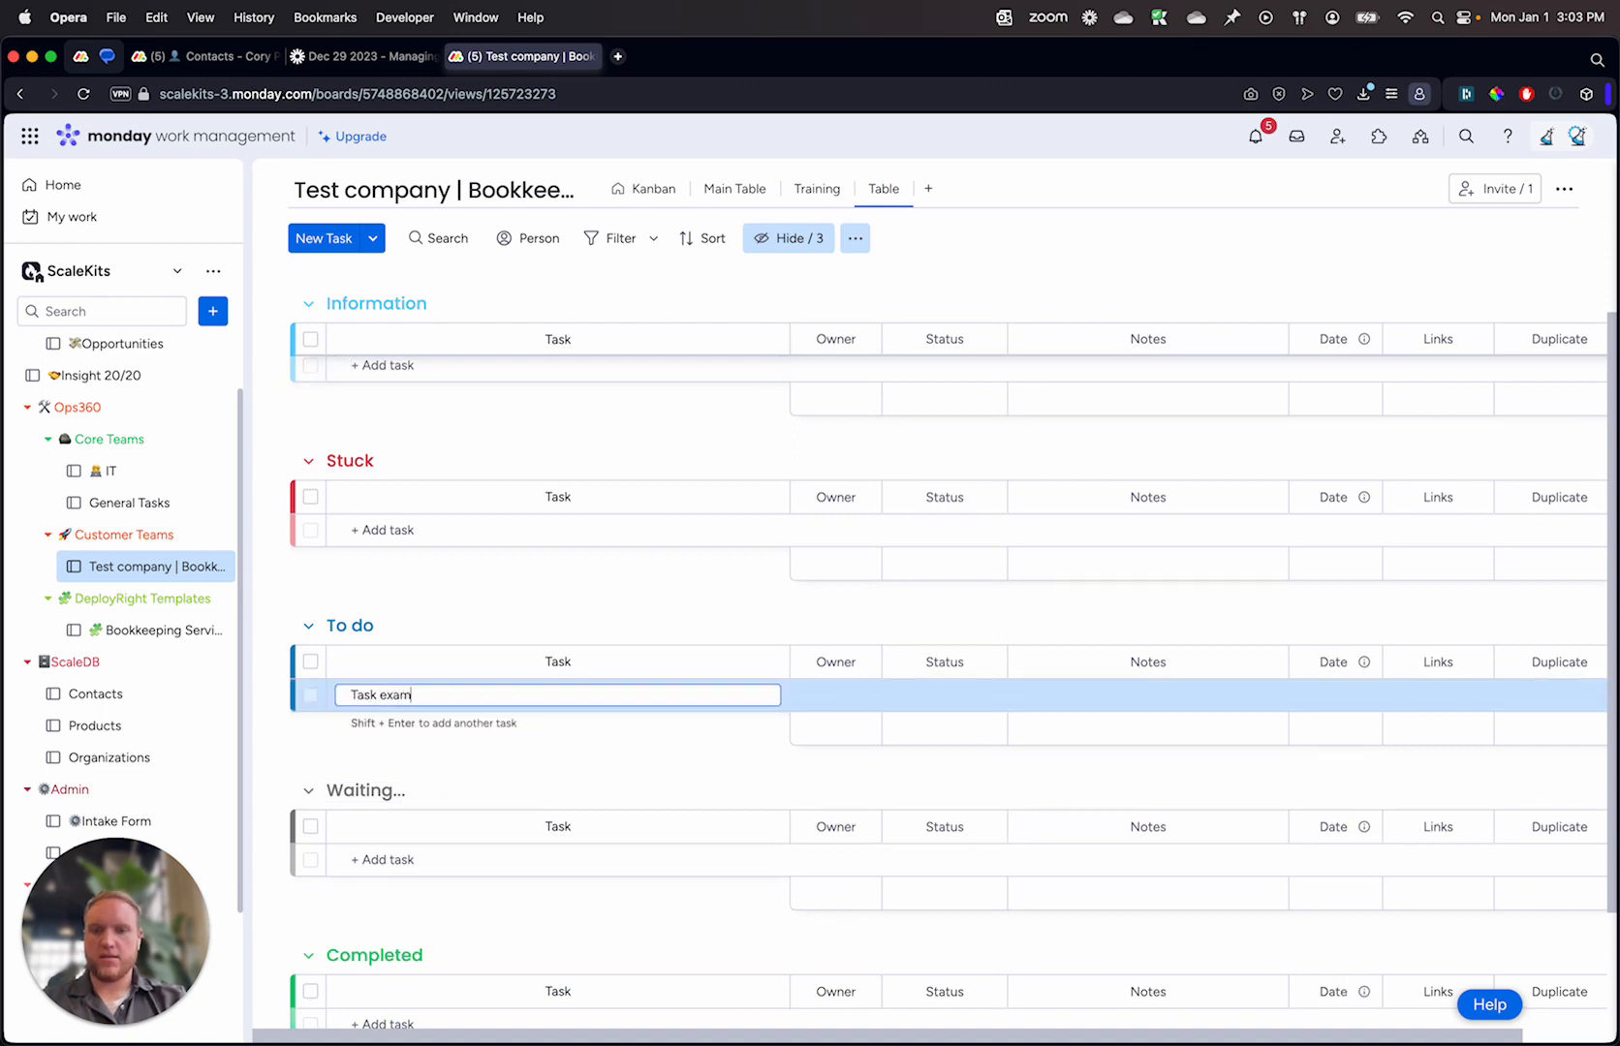
{"action": "type", "text": "Task example 1"}
{"action": "key", "text": "Return"}
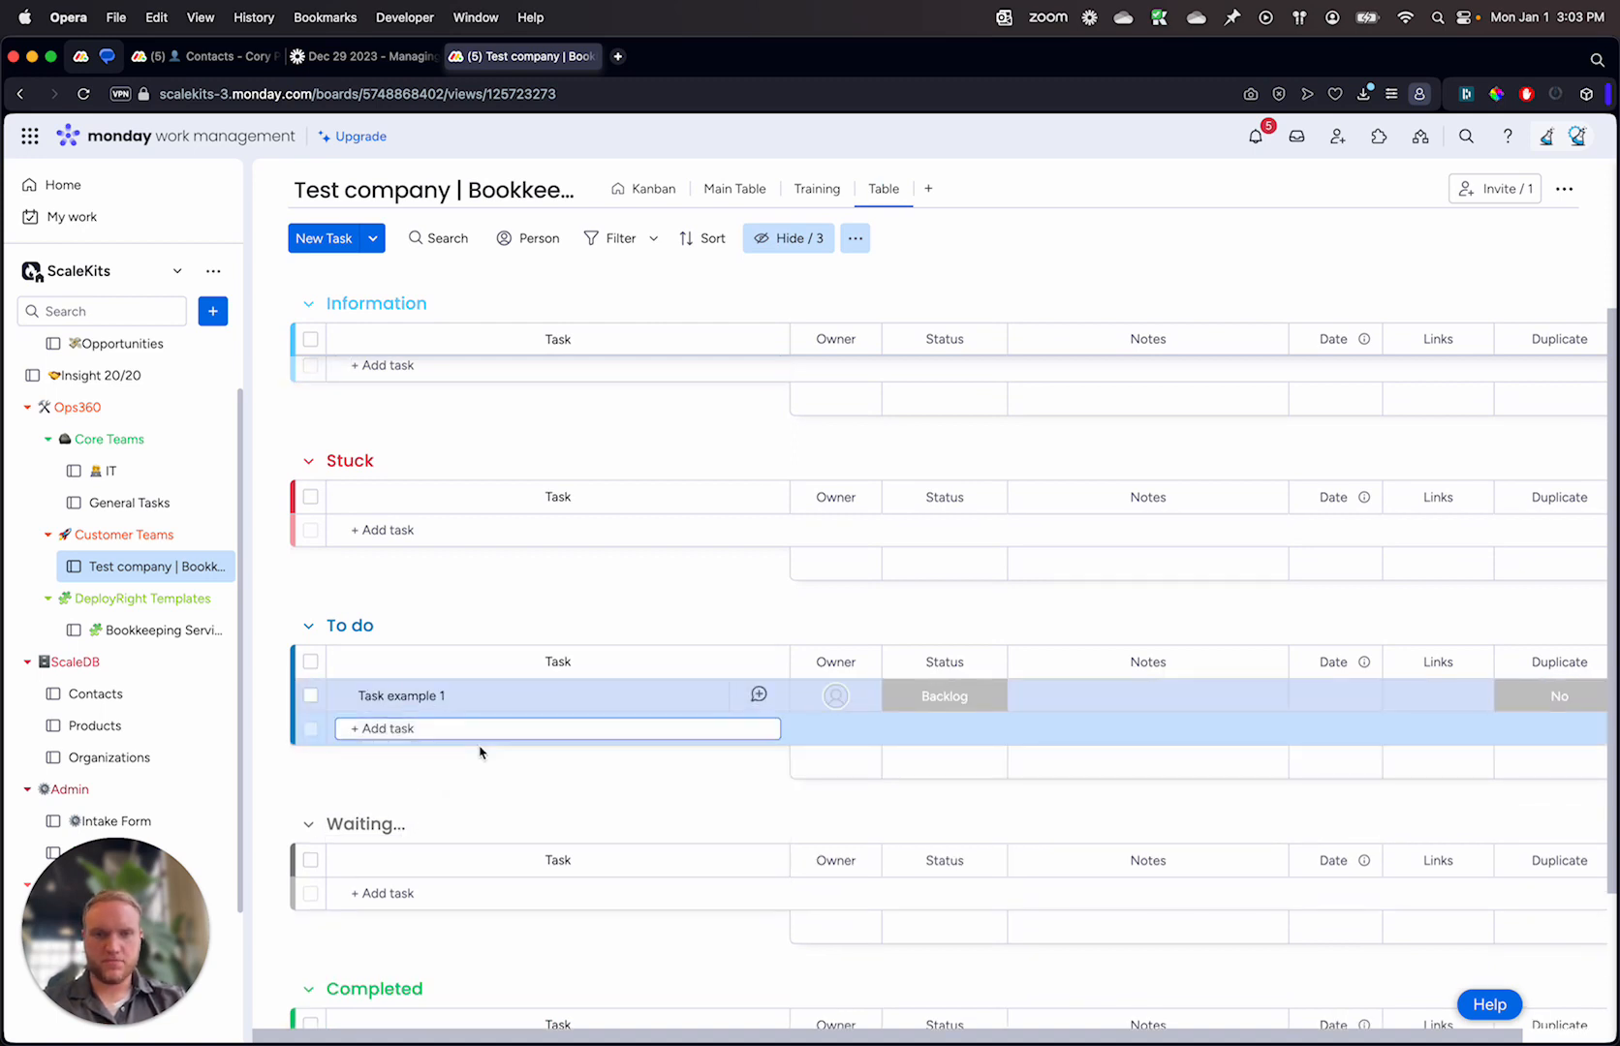
{"action": "left_click", "coordinate": [573, 761]}
Step: Set the Duplicate value of Task example 1 to Yes
{"action": "scroll", "coordinate": [961, 627], "scroll_direction": "right", "scroll_amount": 1}
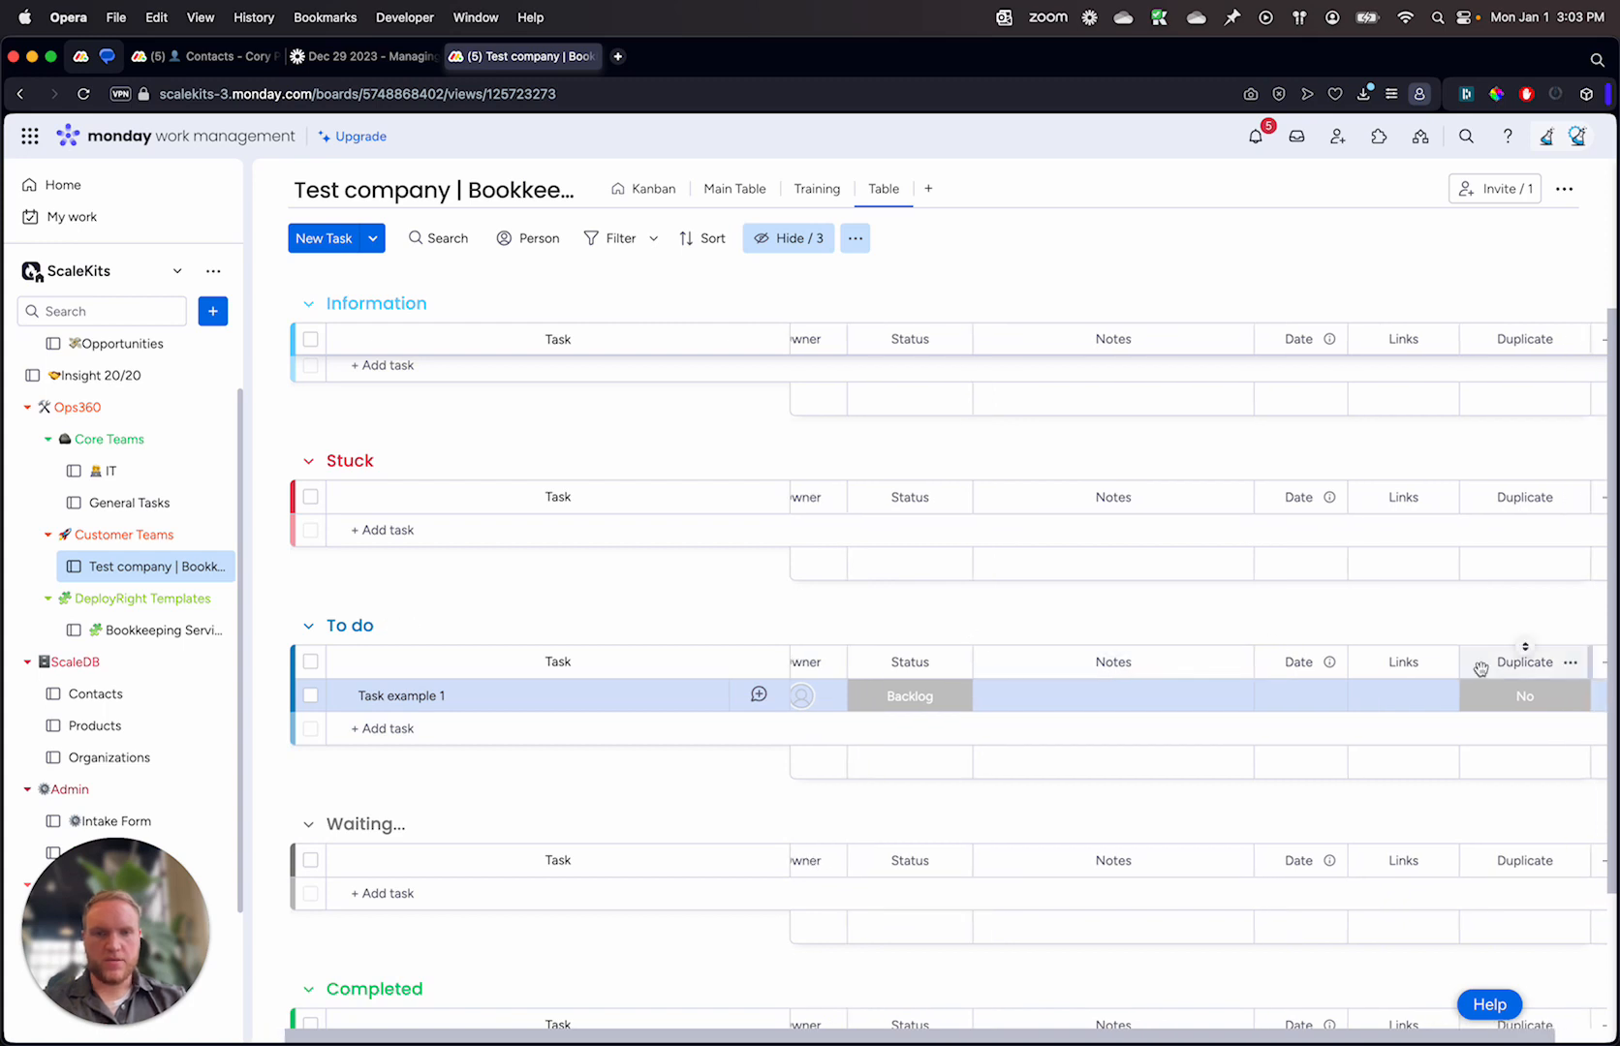
{"action": "left_click", "coordinate": [1519, 695]}
{"action": "left_click", "coordinate": [1515, 752]}
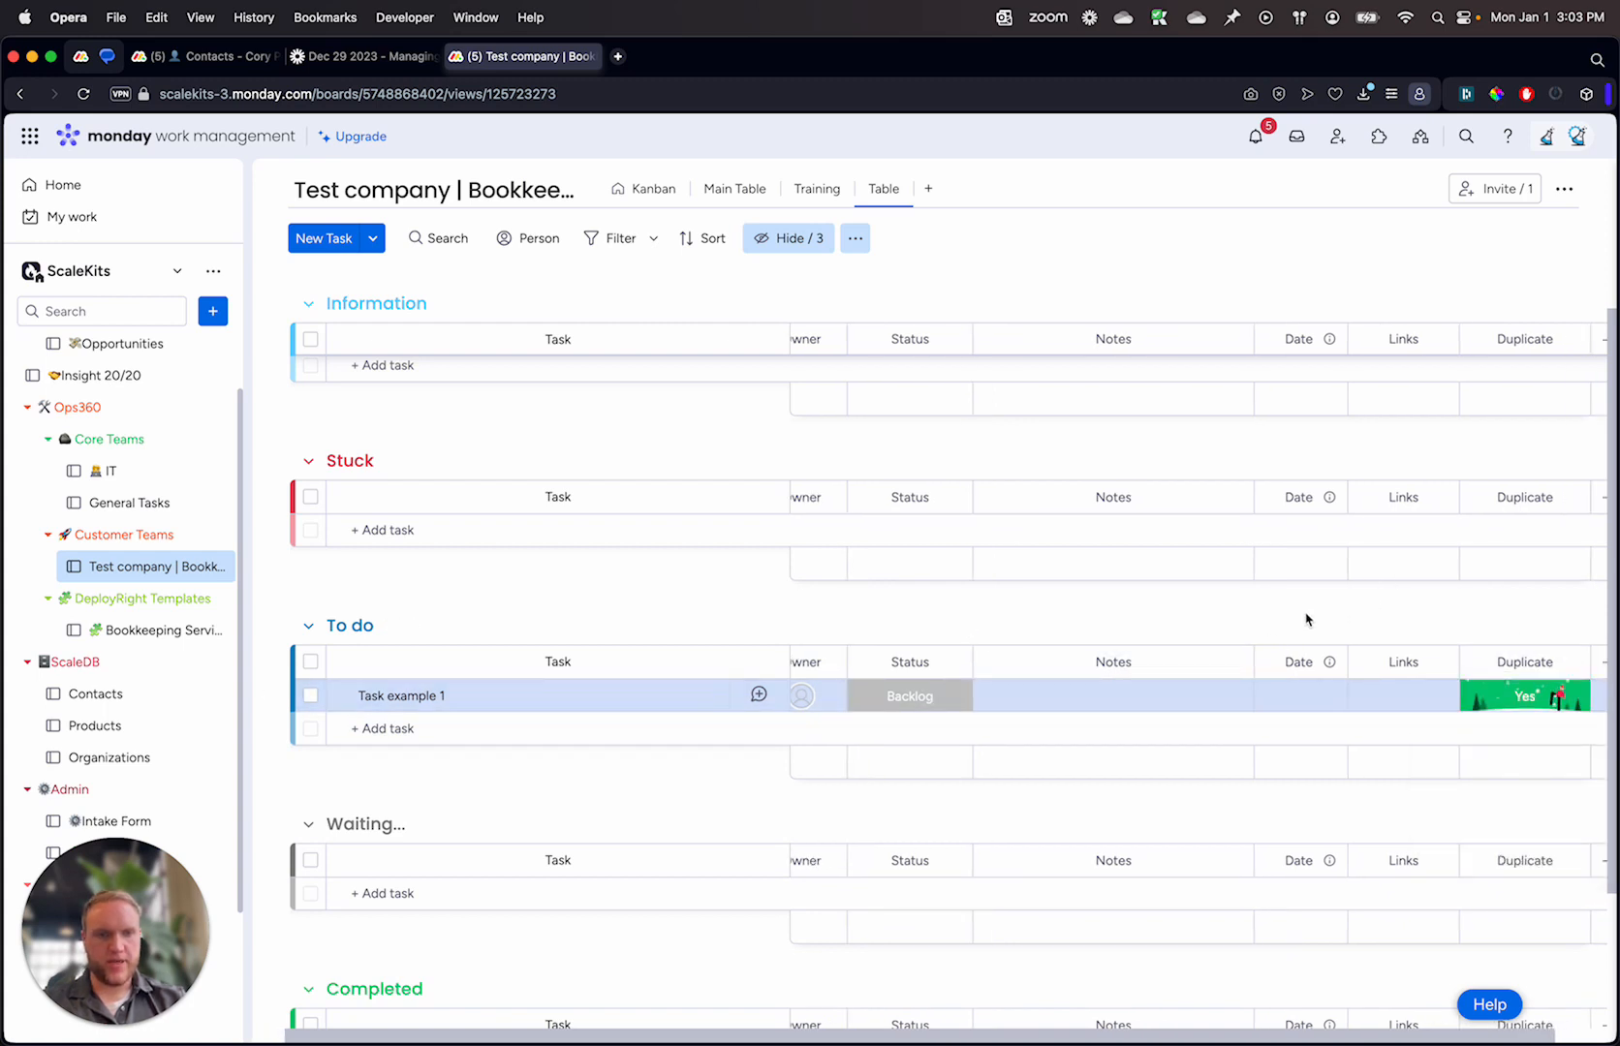
Step: Switch to the Kanban view and move the Task example 1 card from Backlog to Done
{"action": "scroll", "coordinate": [1304, 620], "scroll_direction": "left", "scroll_amount": 1}
{"action": "left_click", "coordinate": [946, 697]}
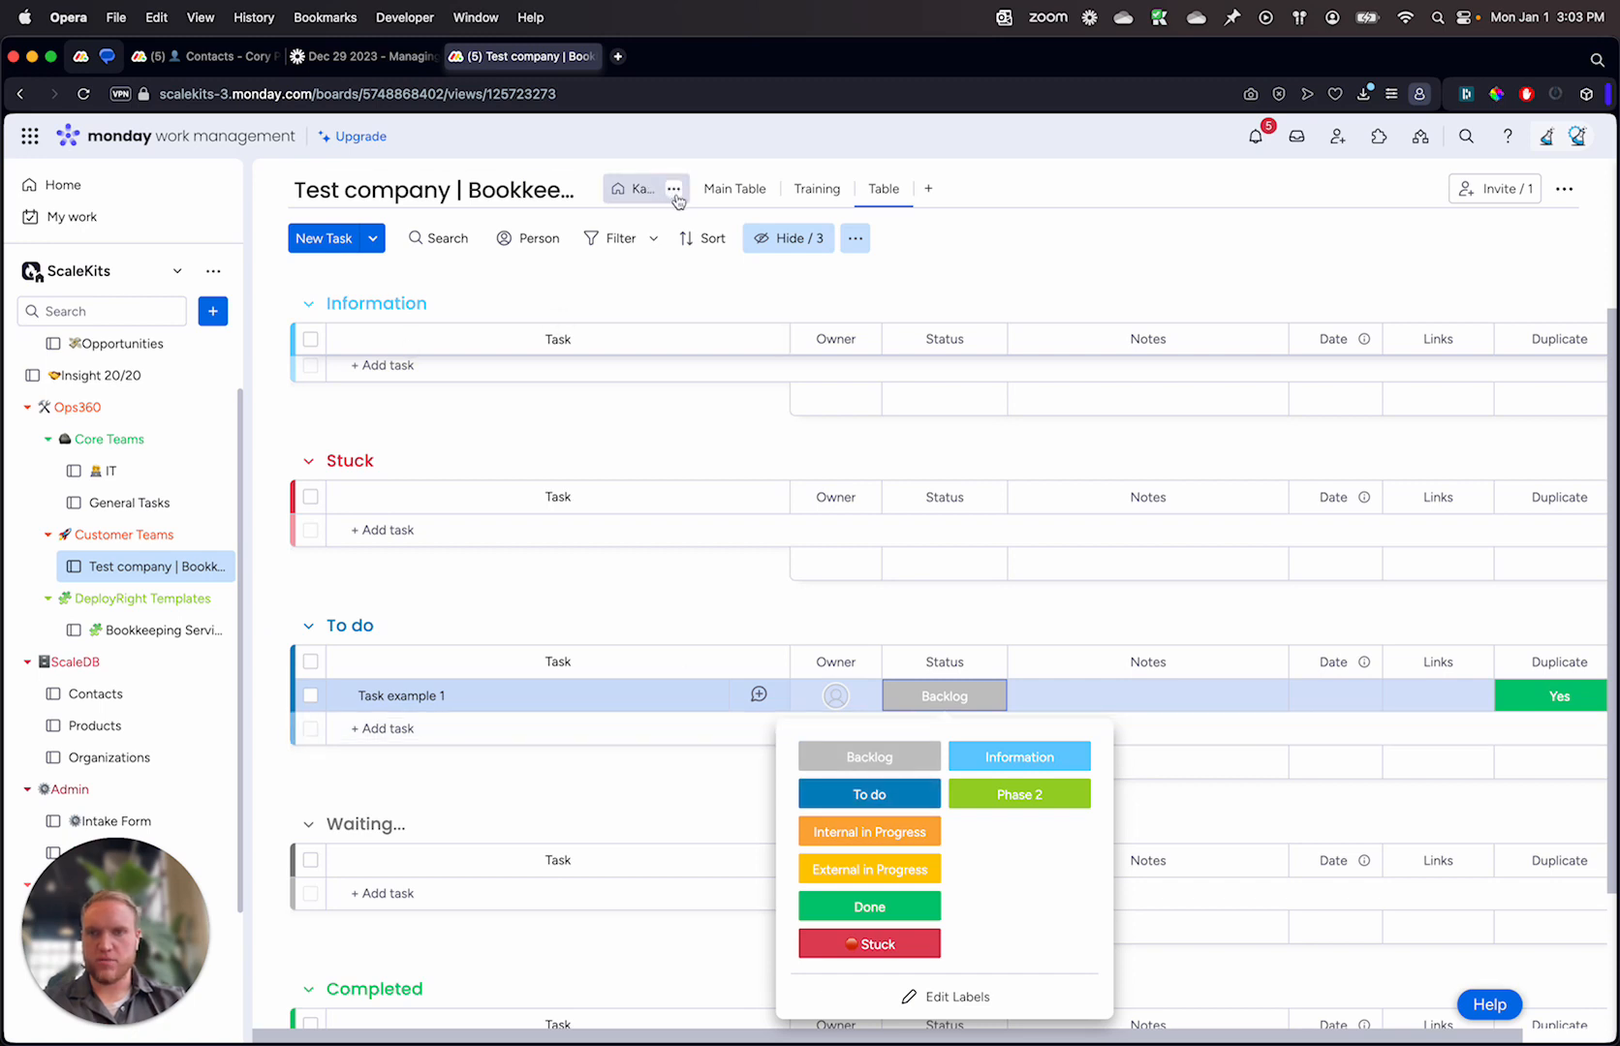
{"action": "left_click", "coordinate": [643, 192]}
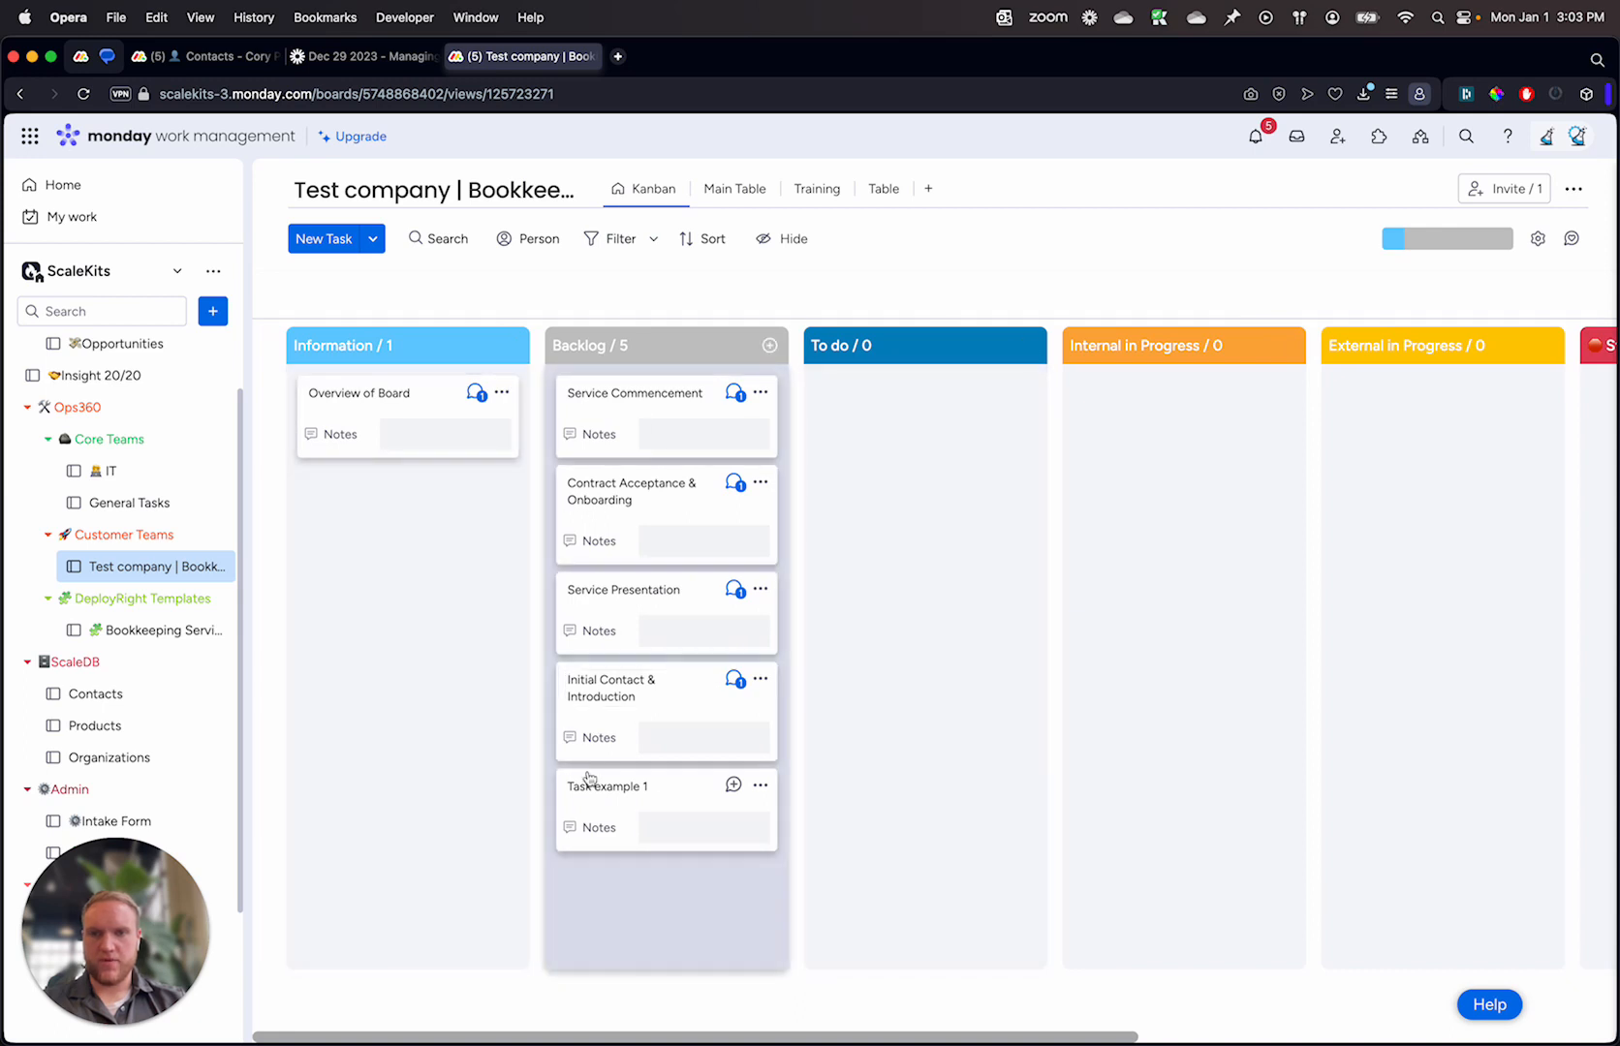
{"action": "left_click_drag", "start_coordinate": [594, 806], "coordinate": [1147, 443]}
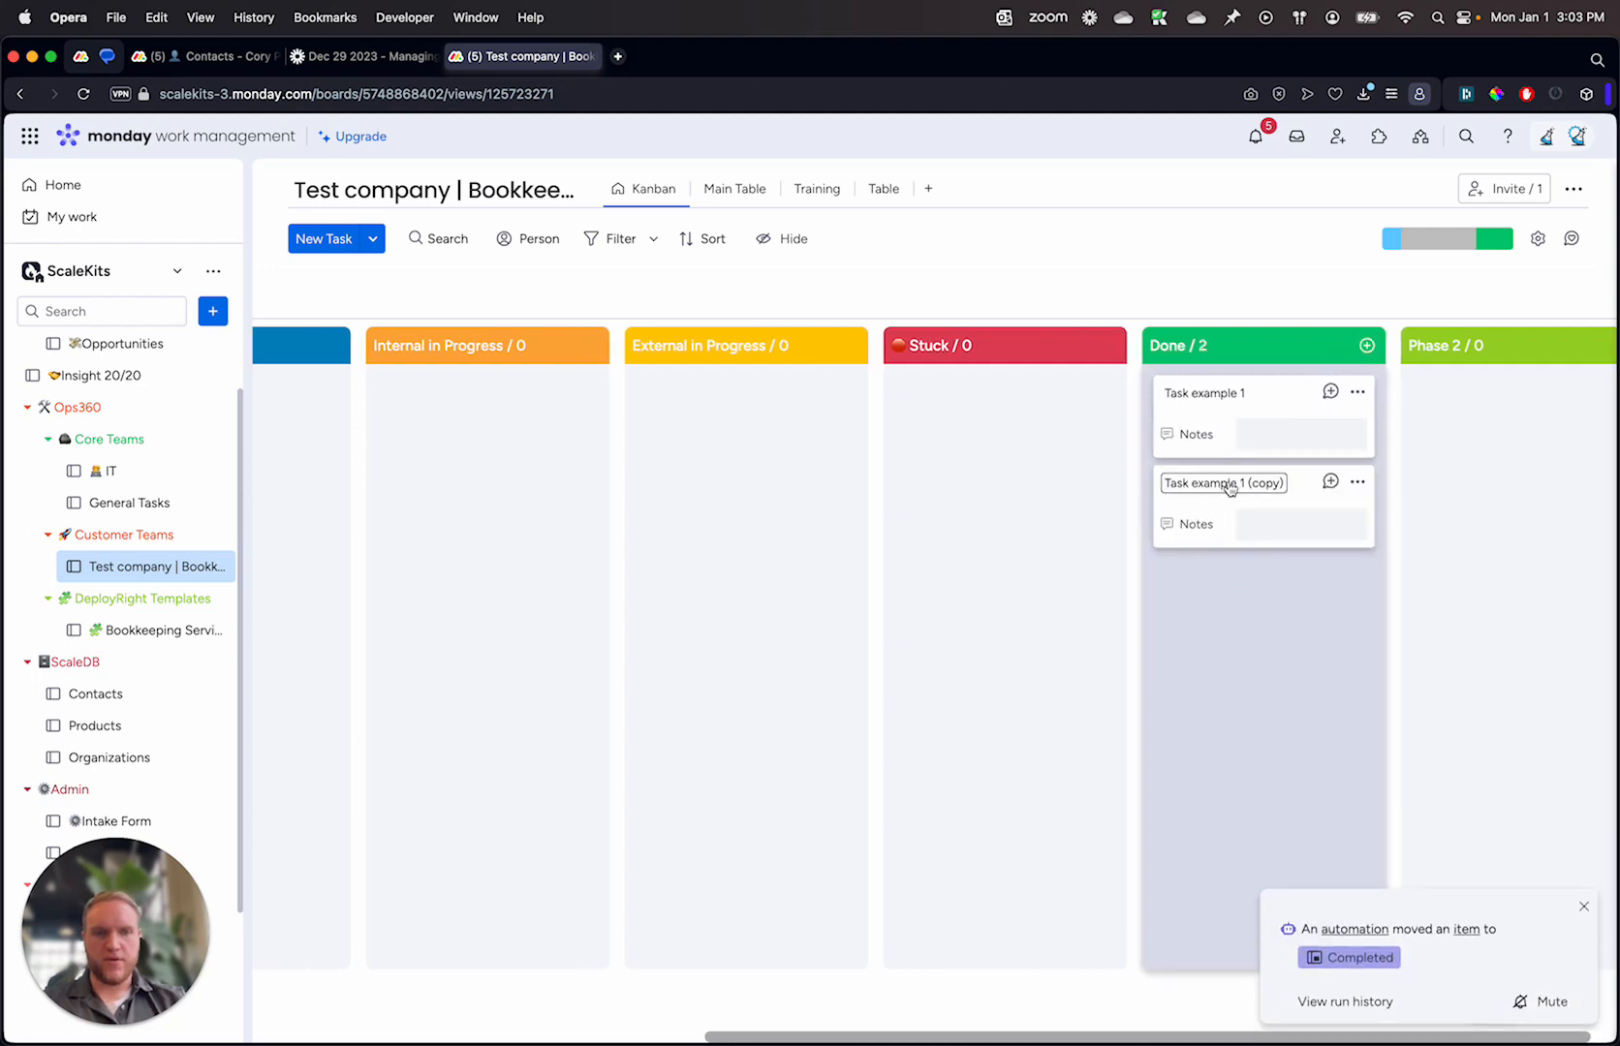
Step: Examine the Kanban columns and the table view's To do group to check where the original and duplicated tasks ended up
{"action": "scroll", "coordinate": [1228, 494], "scroll_direction": "left", "scroll_amount": 5}
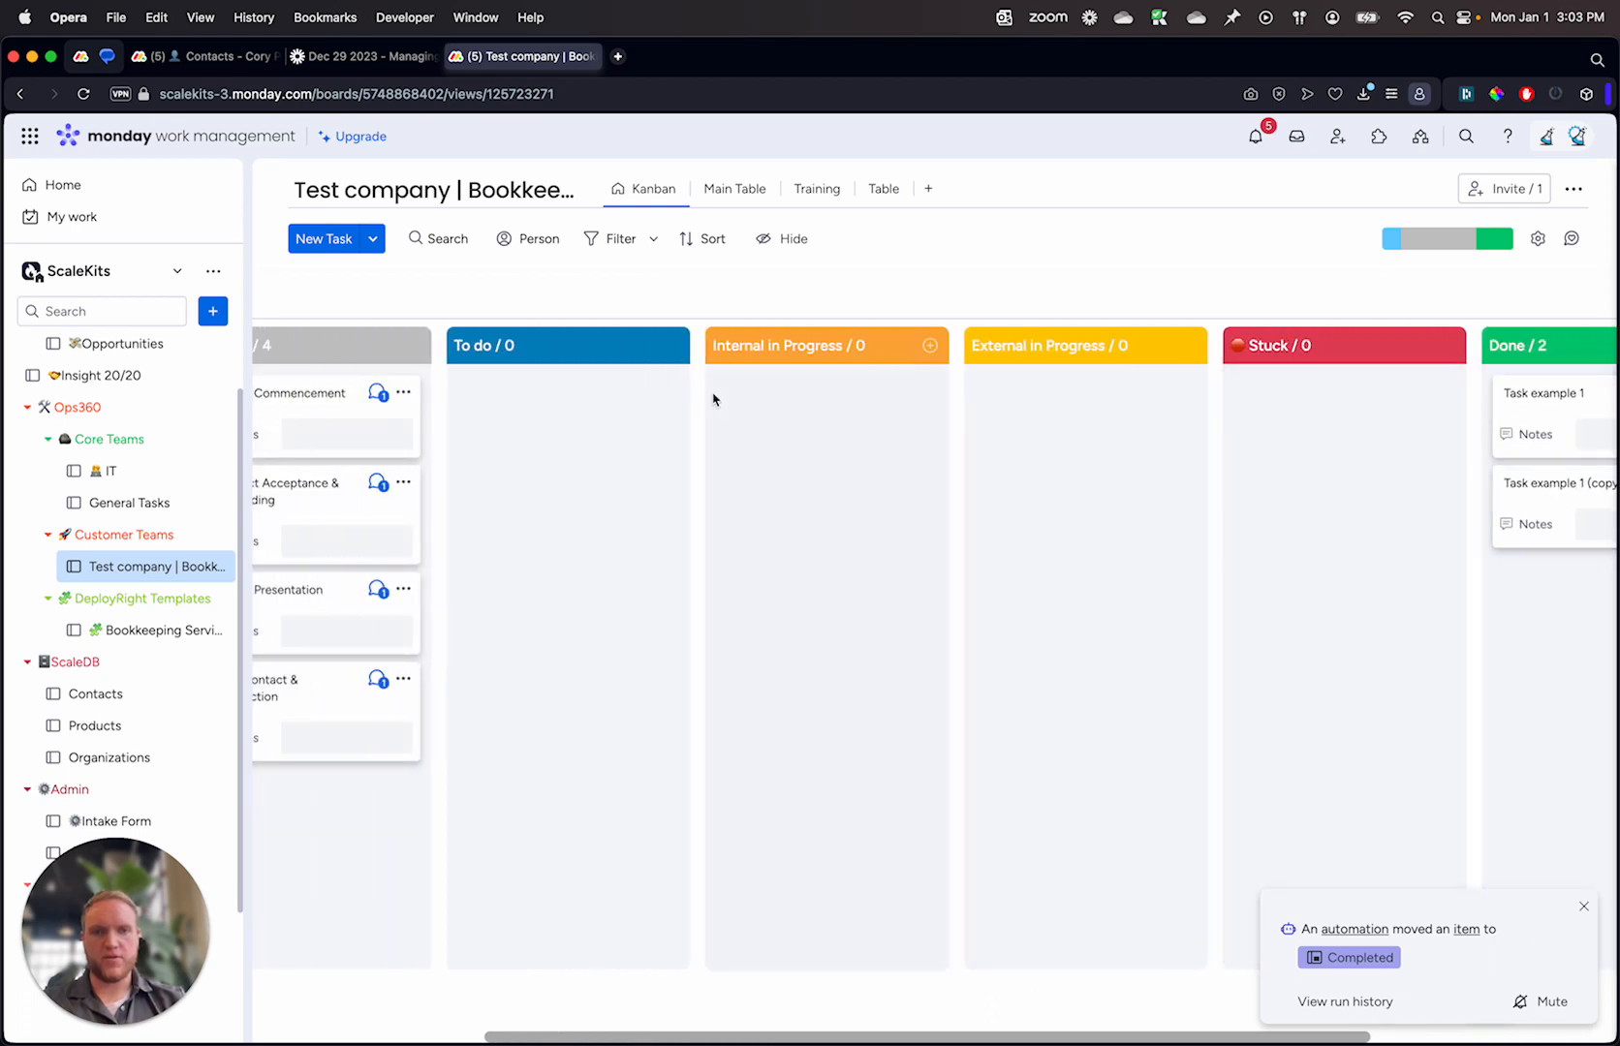
{"action": "scroll", "coordinate": [1277, 540], "scroll_direction": "right", "scroll_amount": 1}
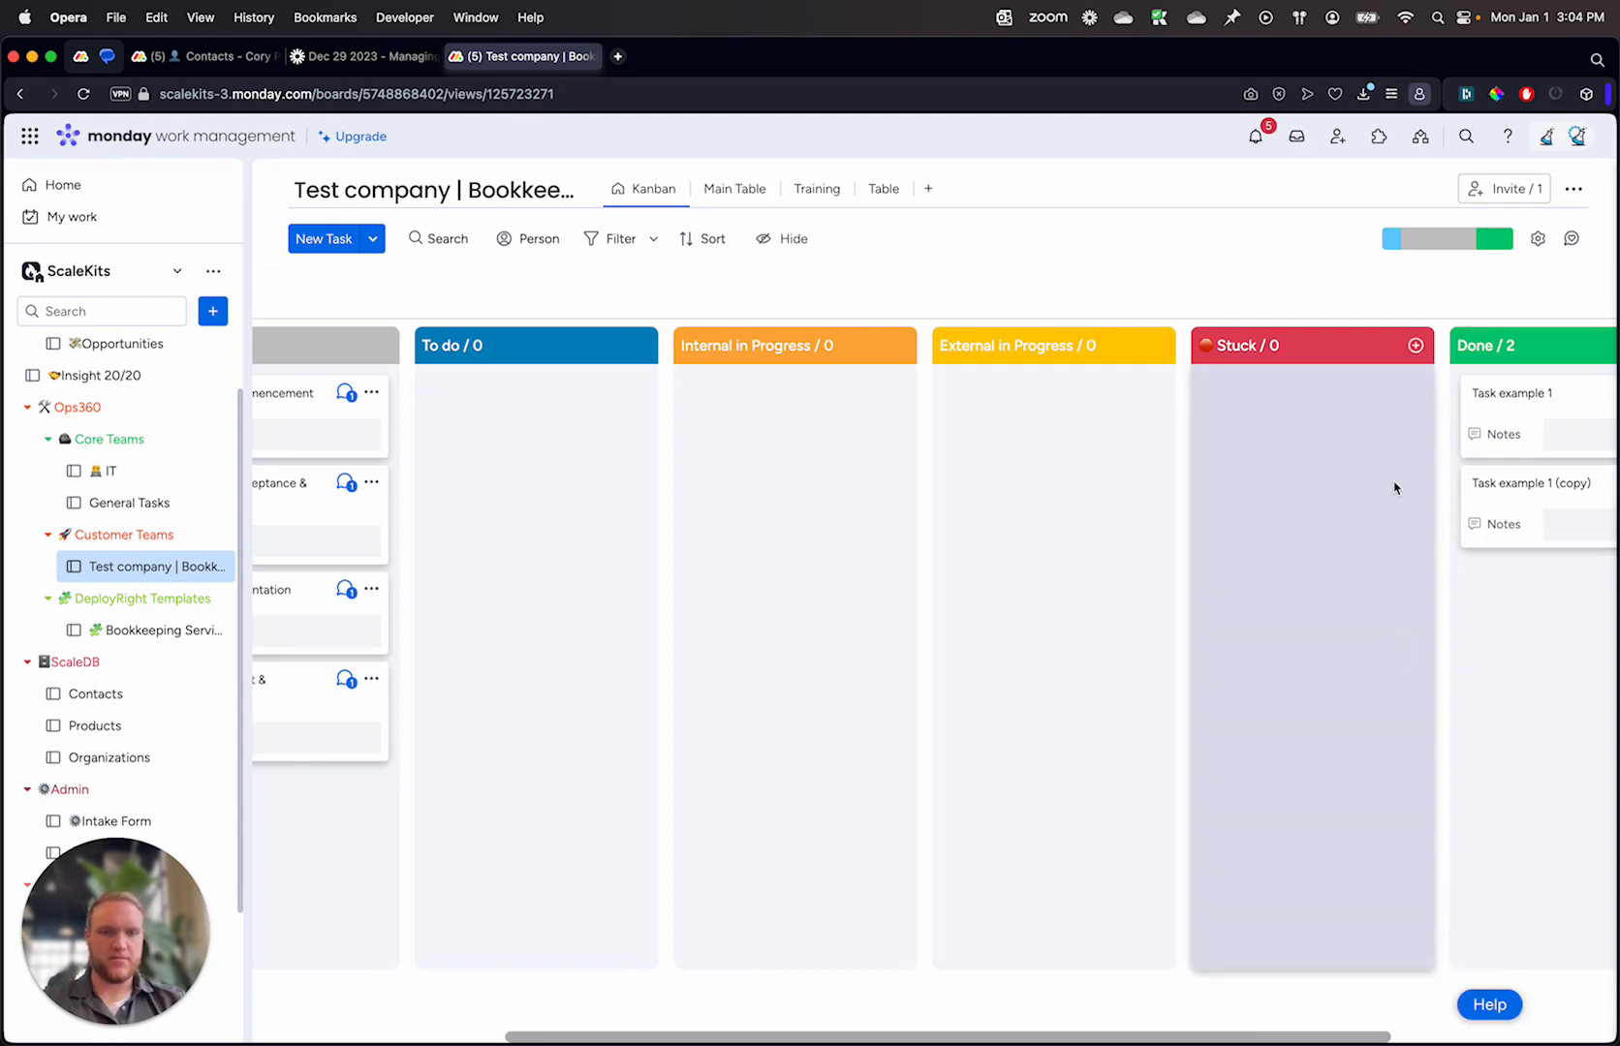
{"action": "left_click", "coordinate": [1507, 186]}
{"action": "left_click", "coordinate": [1298, 250]}
{"action": "left_click", "coordinate": [802, 194]}
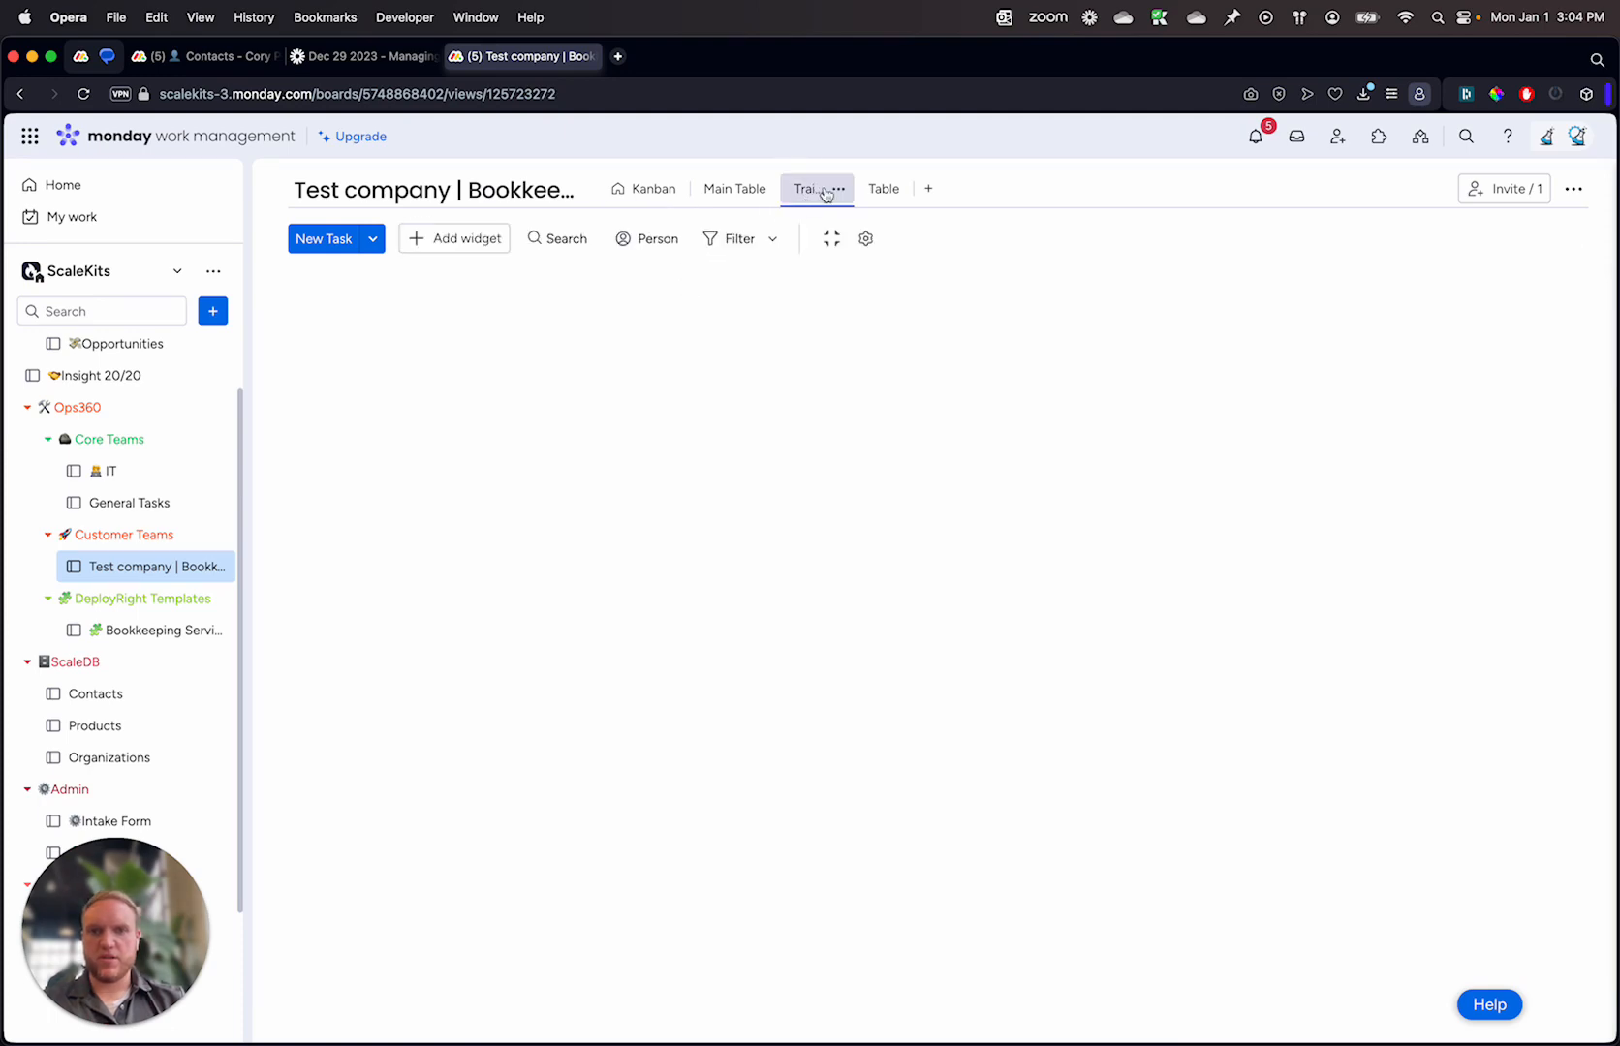
{"action": "left_click", "coordinate": [882, 189]}
{"action": "scroll", "coordinate": [1044, 640], "scroll_direction": "down", "scroll_amount": 1}
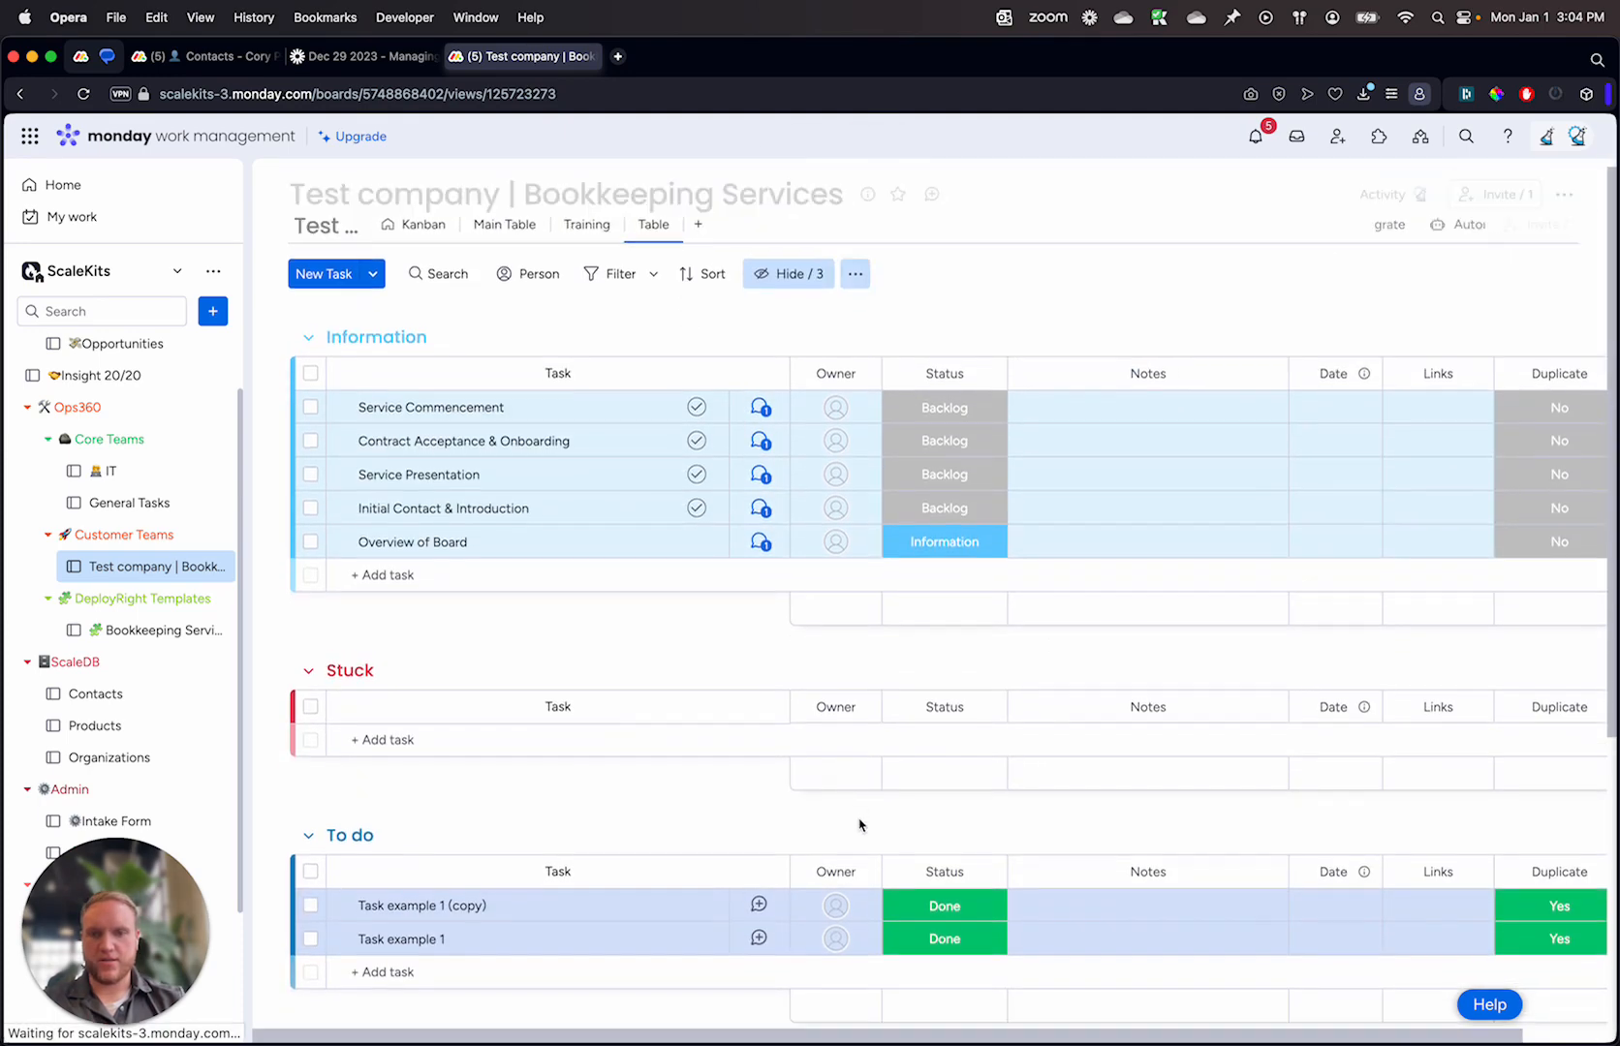
Step: Open the board automation that duplicates Done items and remove its action that moves the item to To do
{"action": "scroll", "coordinate": [872, 813], "scroll_direction": "down", "scroll_amount": 3}
{"action": "scroll", "coordinate": [979, 765], "scroll_direction": "up", "scroll_amount": 5}
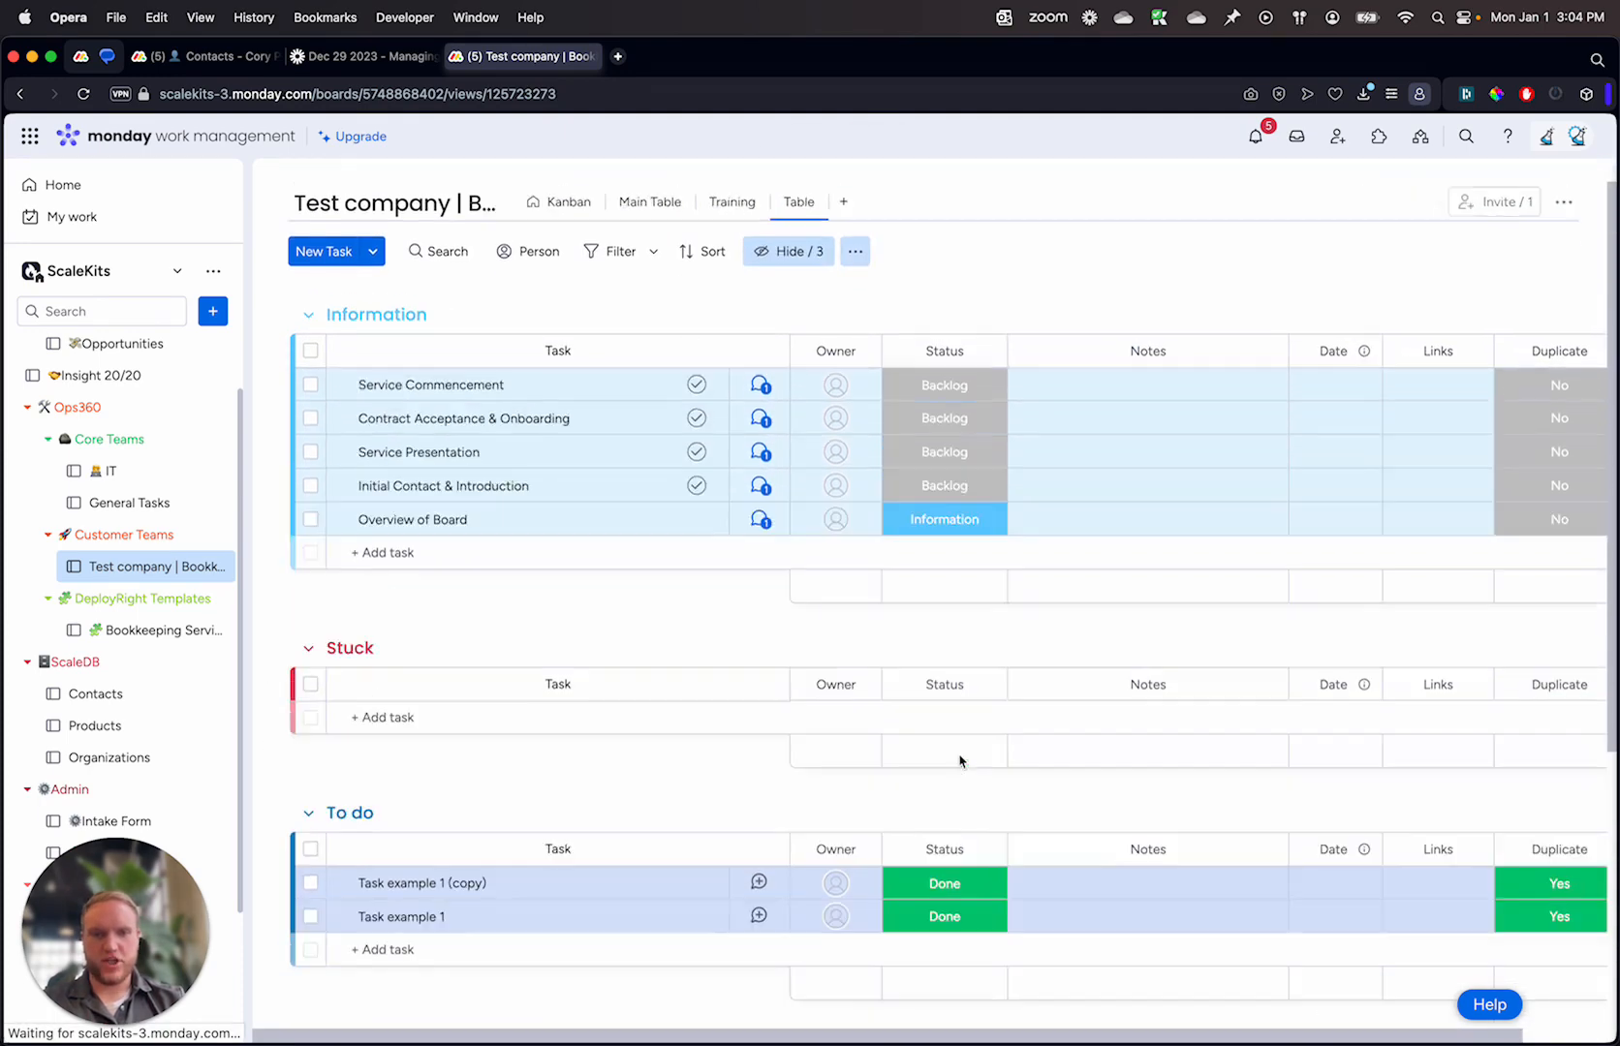
{"action": "left_click", "coordinate": [1473, 240]}
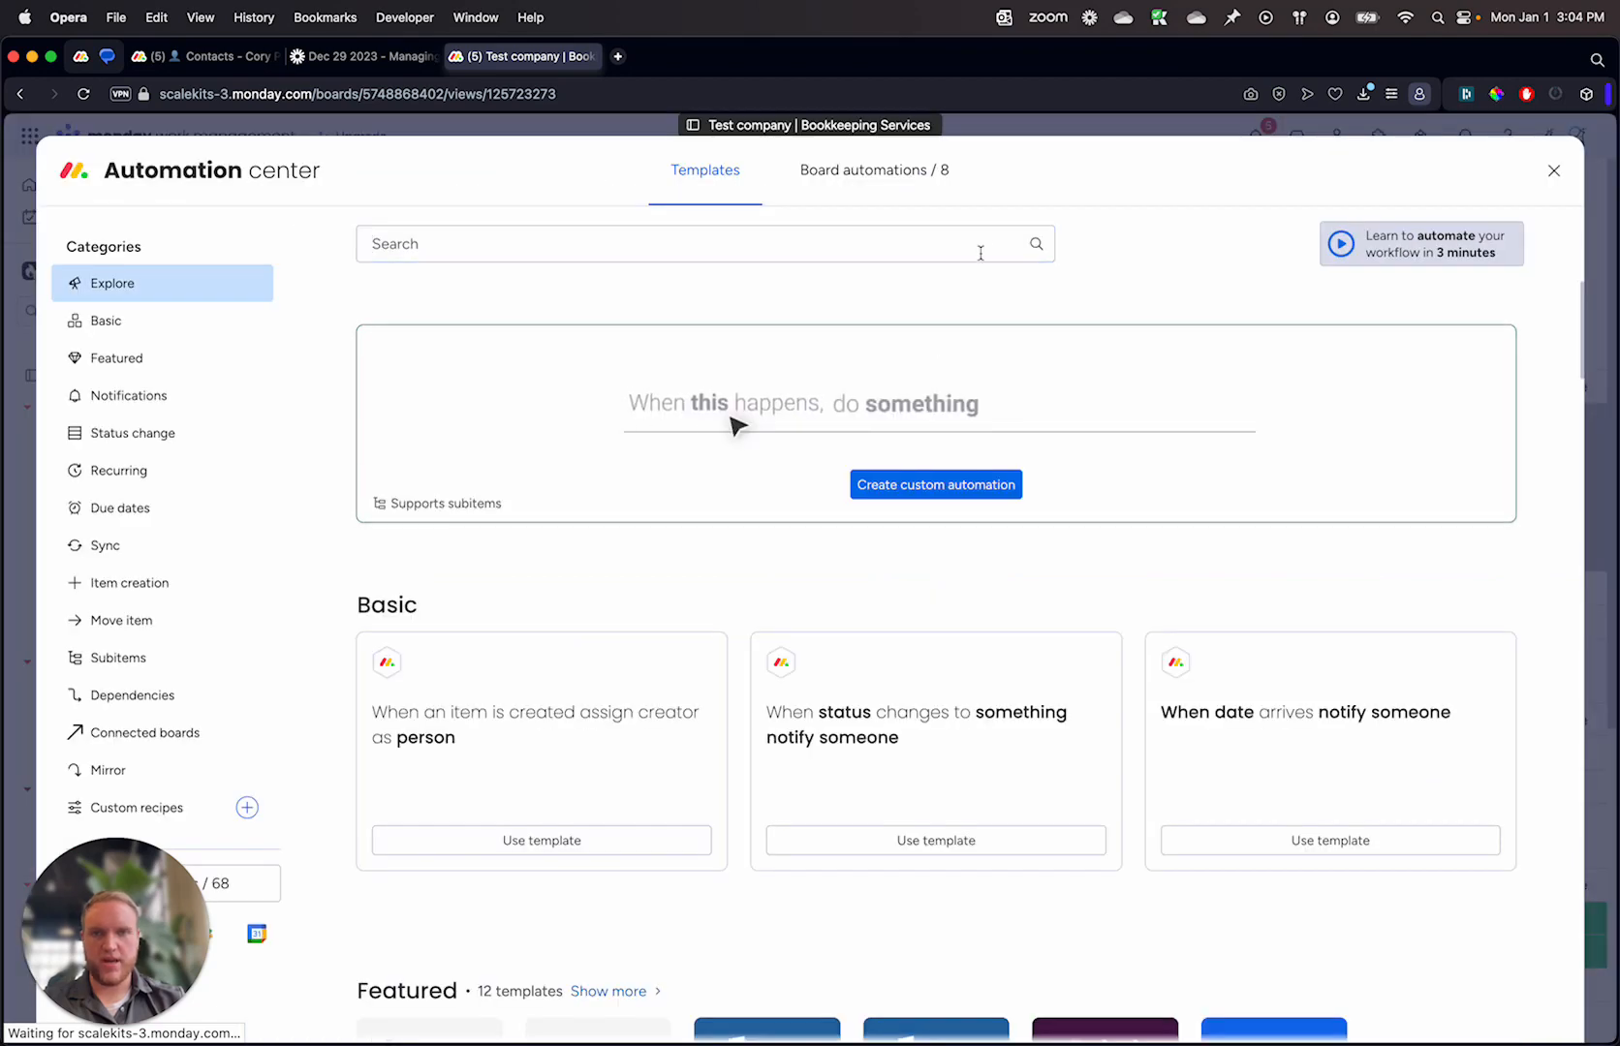
{"action": "left_click", "coordinate": [852, 171]}
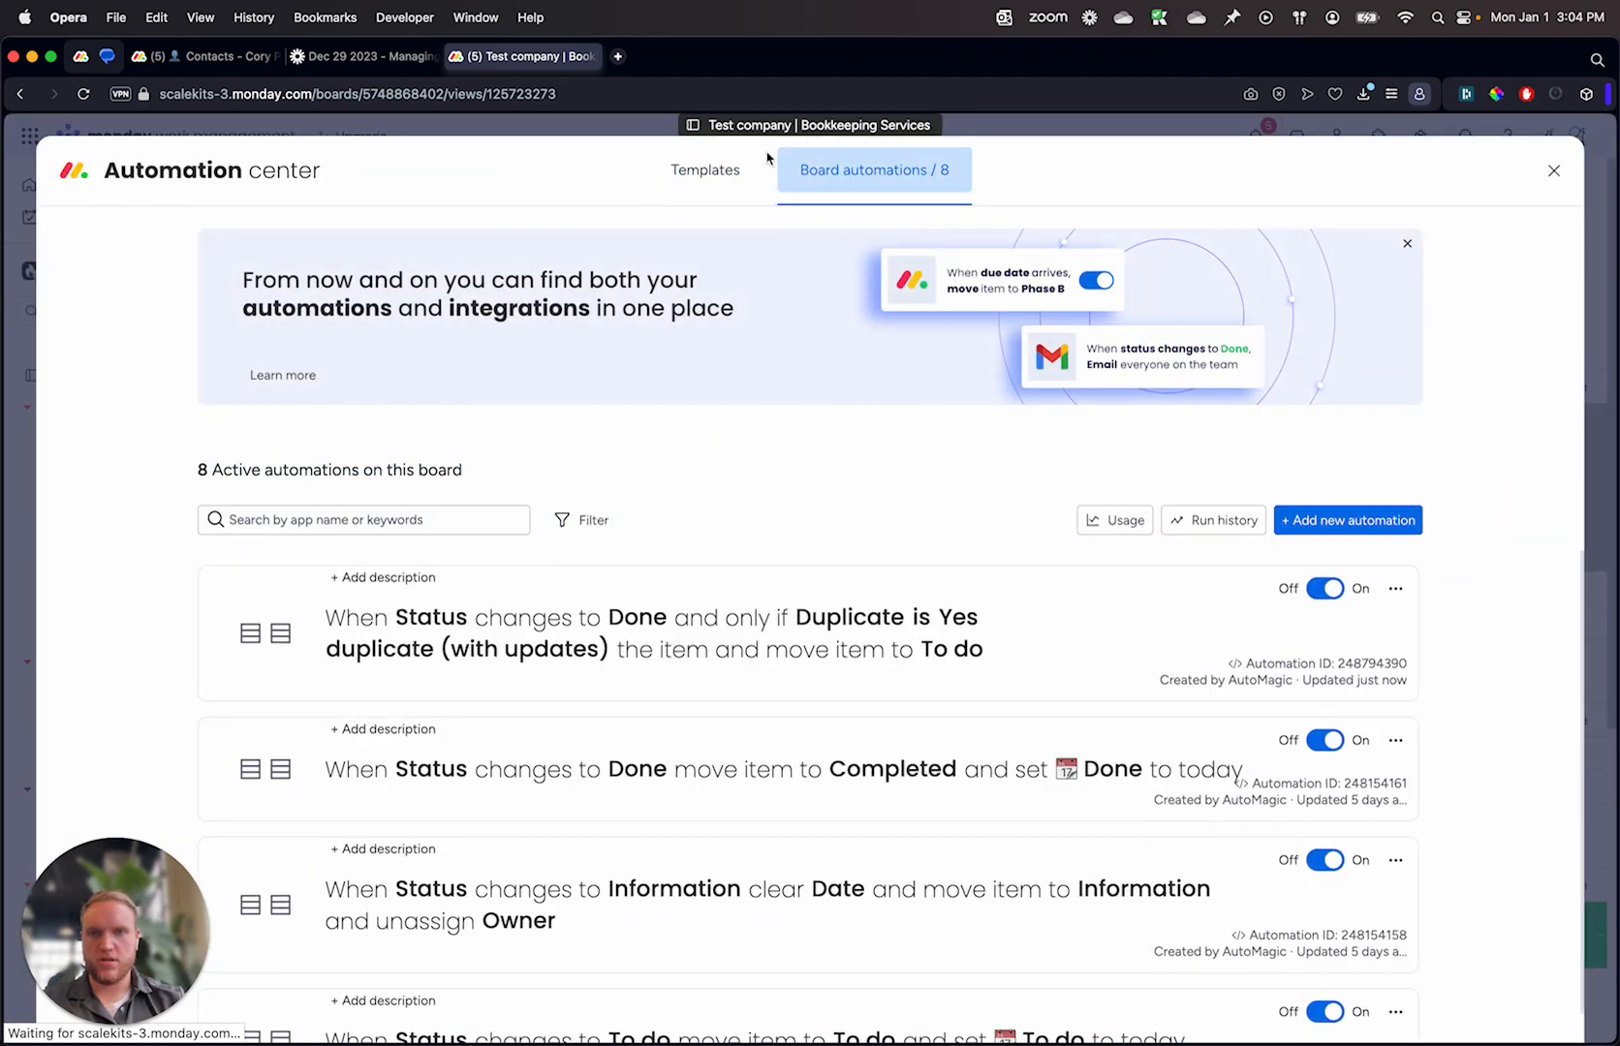
{"action": "left_click", "coordinate": [759, 588]}
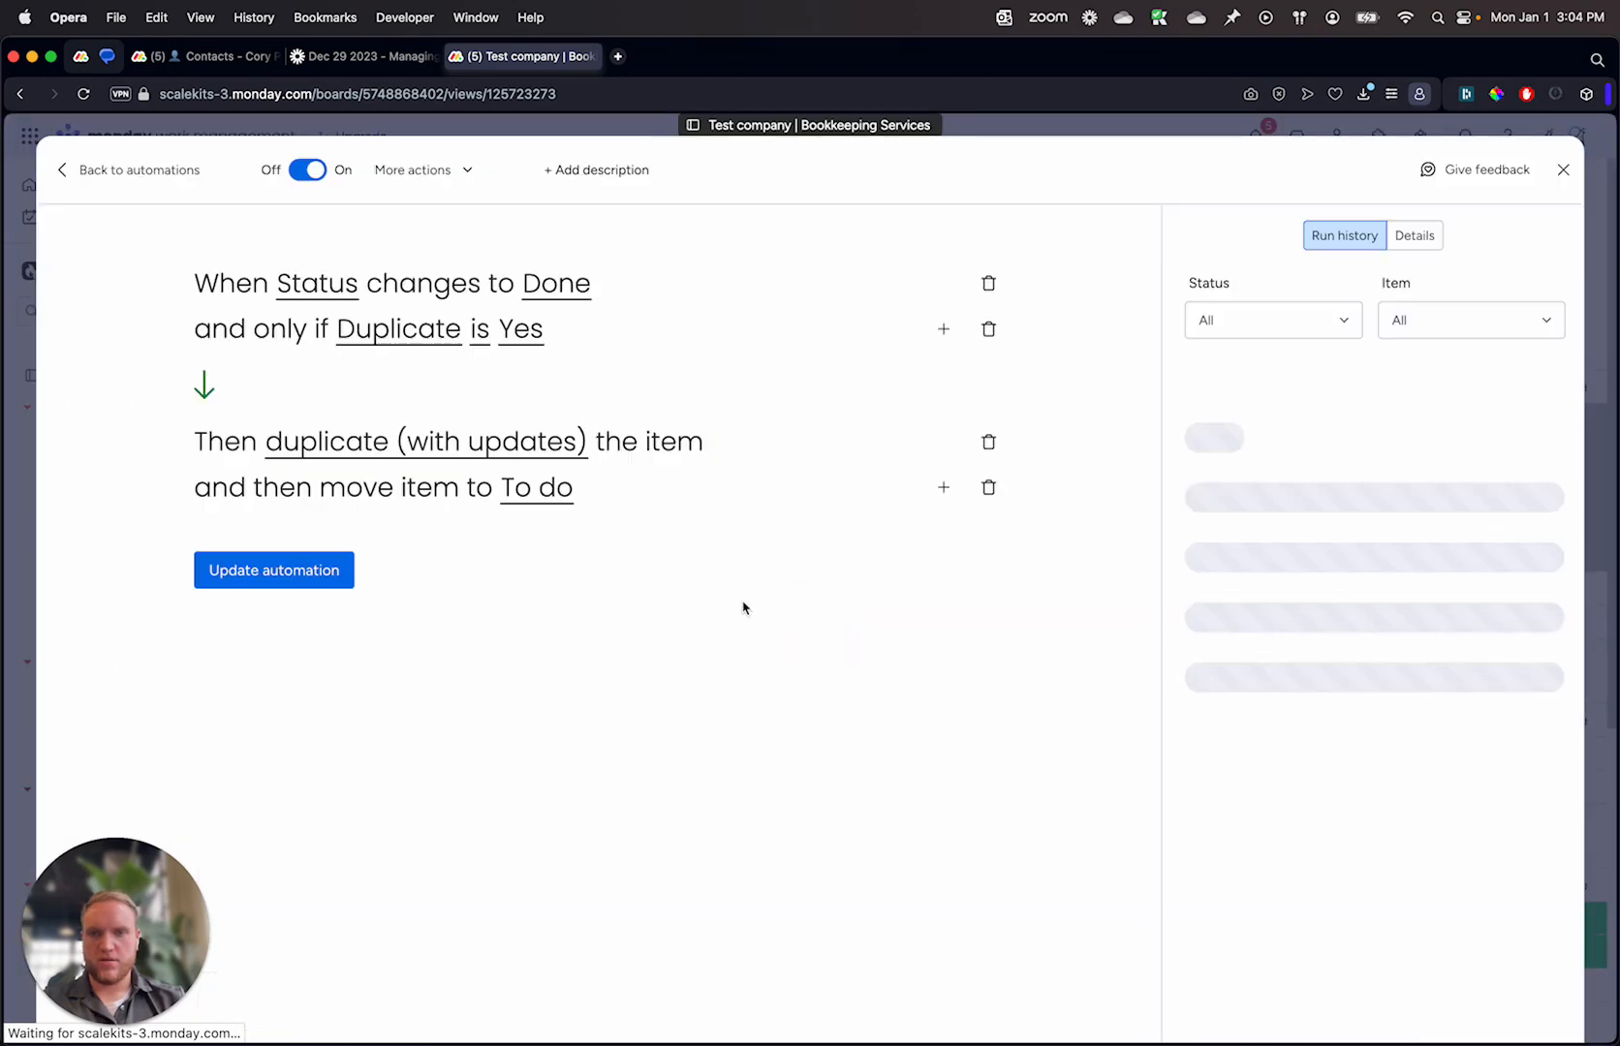
{"action": "left_click", "coordinate": [988, 497]}
{"action": "left_click", "coordinate": [942, 449]}
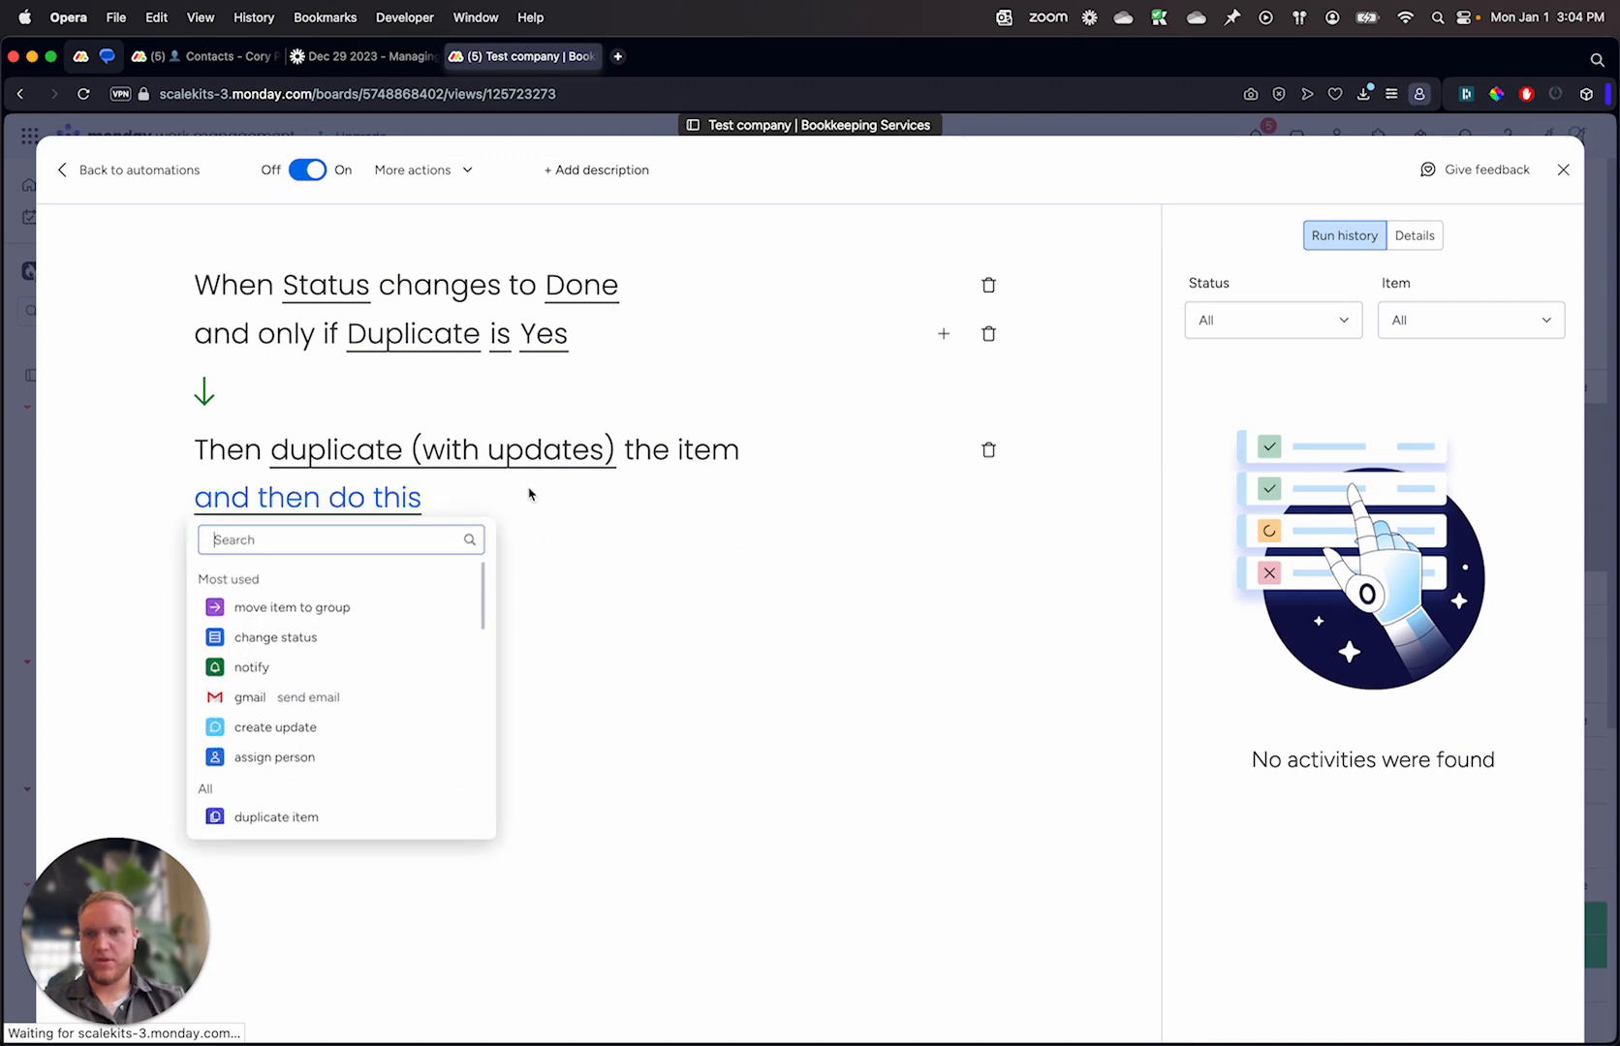
{"action": "left_click", "coordinate": [302, 662]}
{"action": "left_click", "coordinate": [988, 497]}
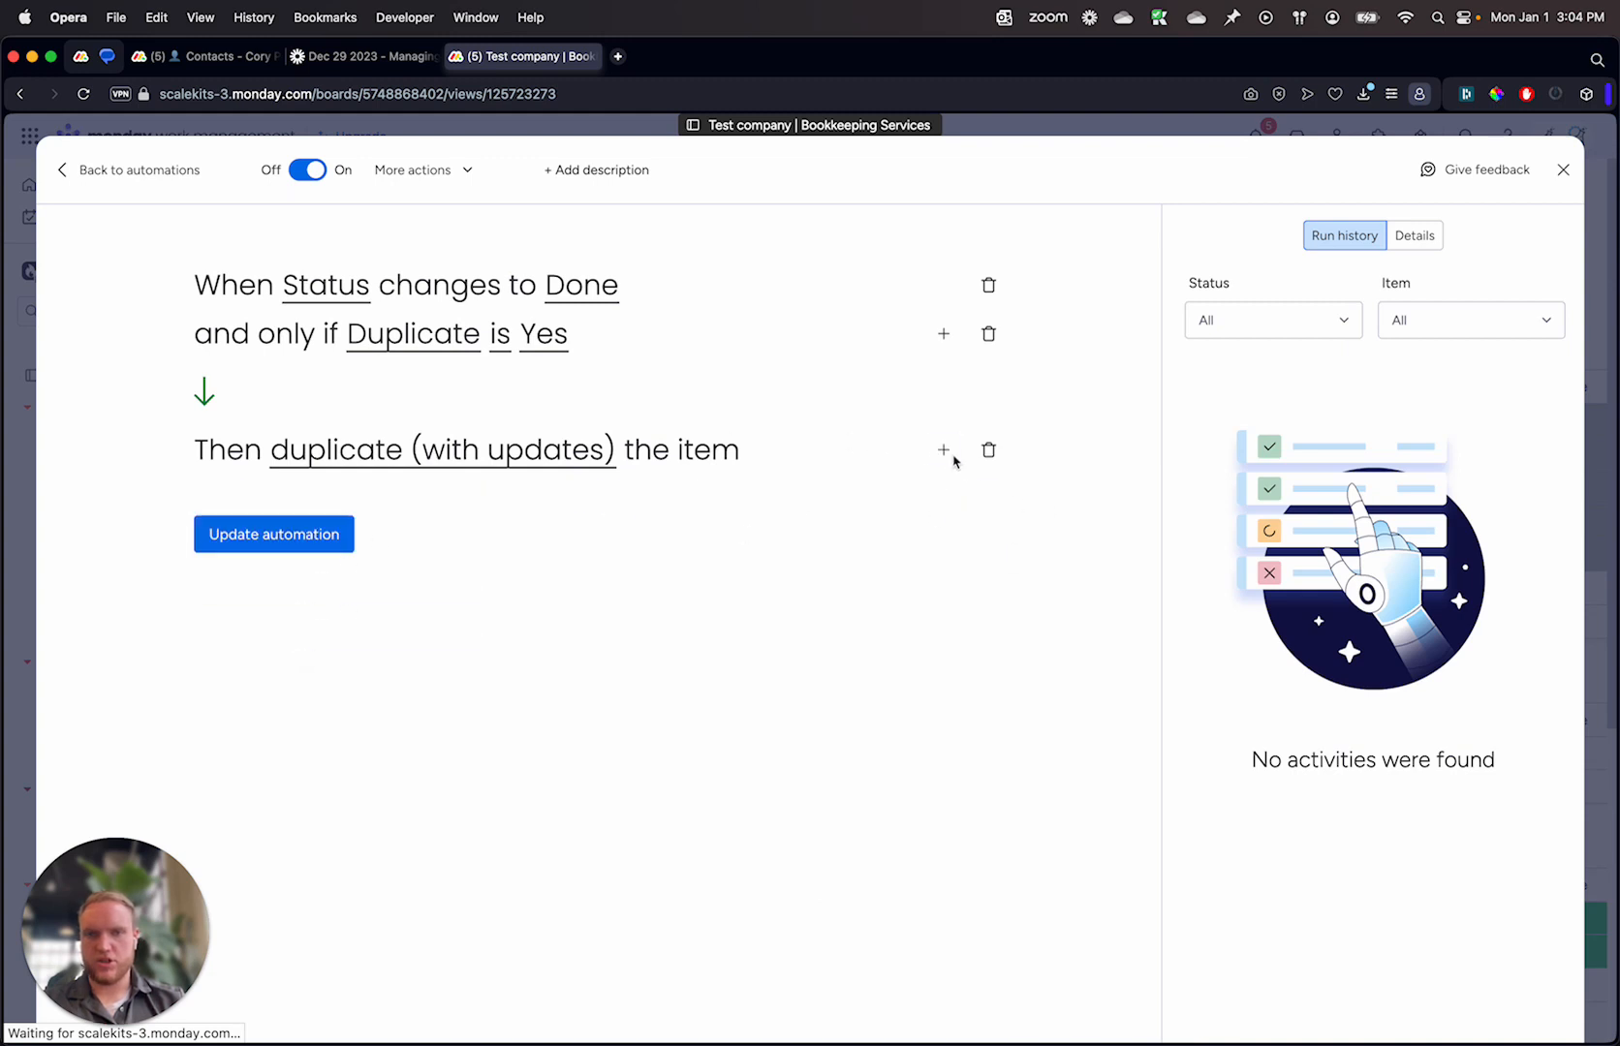
Step: Add an action that sets Status to To do after the duplication, and update the automation
{"action": "left_click", "coordinate": [944, 451]}
{"action": "left_click", "coordinate": [308, 632]}
{"action": "left_click", "coordinate": [389, 504]}
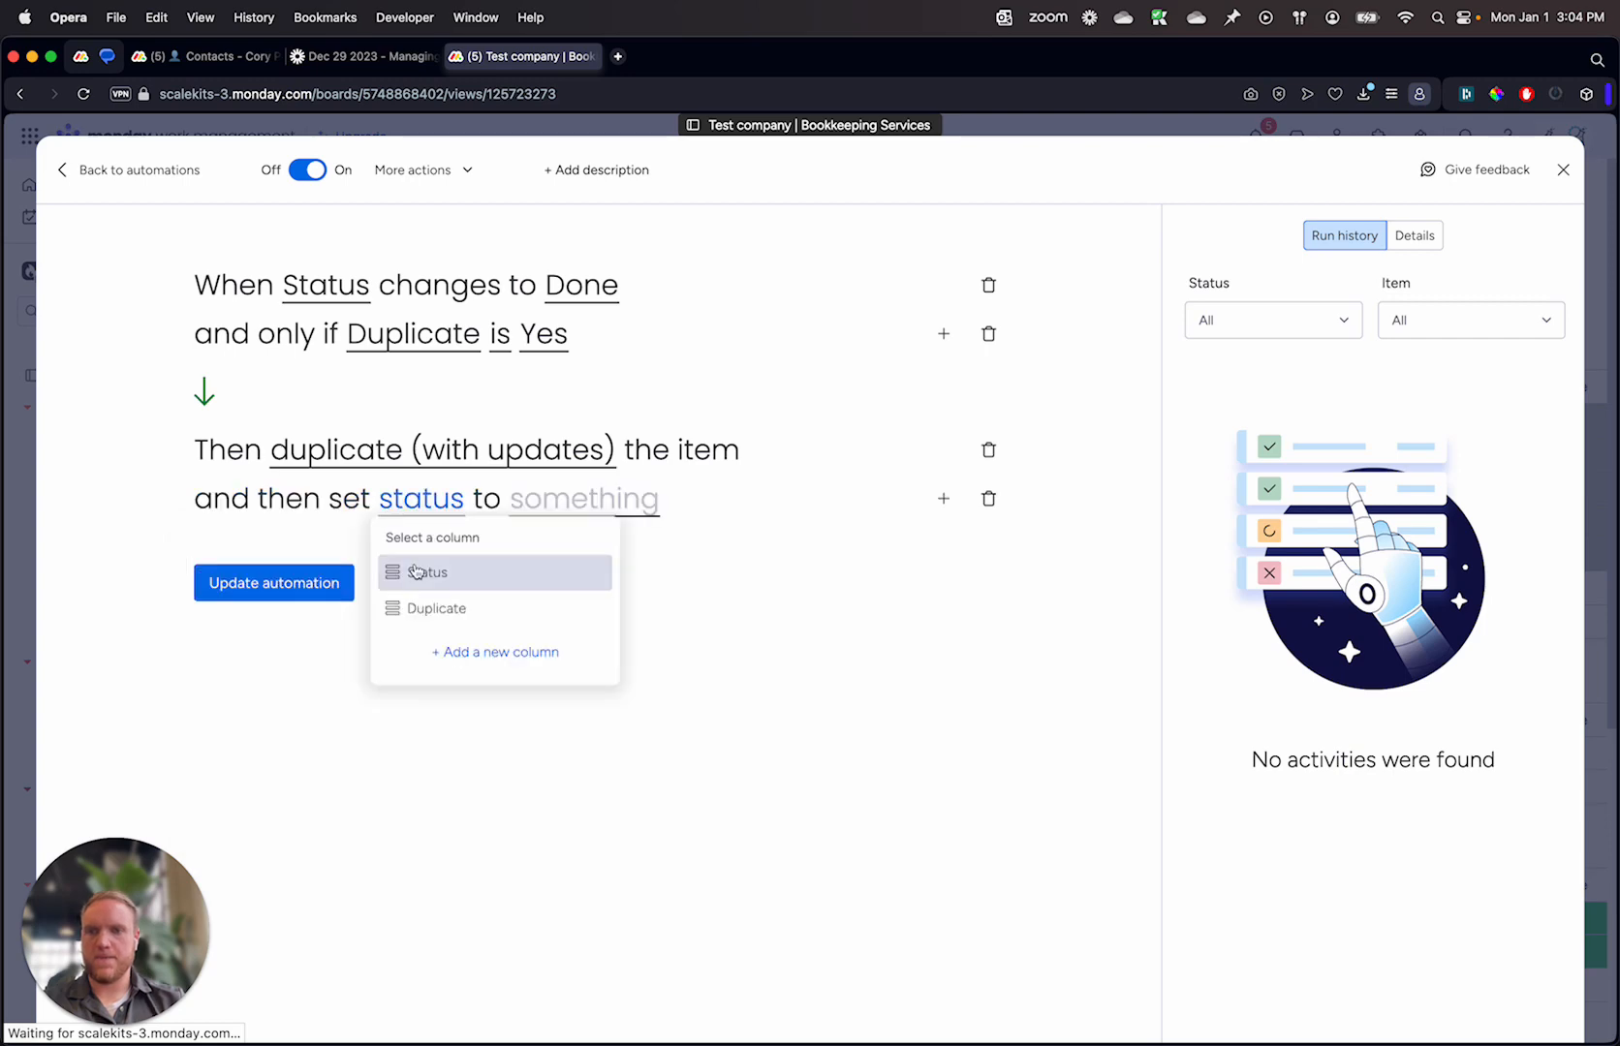
{"action": "left_click", "coordinate": [417, 573]}
{"action": "left_click", "coordinate": [584, 498]}
{"action": "left_click", "coordinate": [554, 593]}
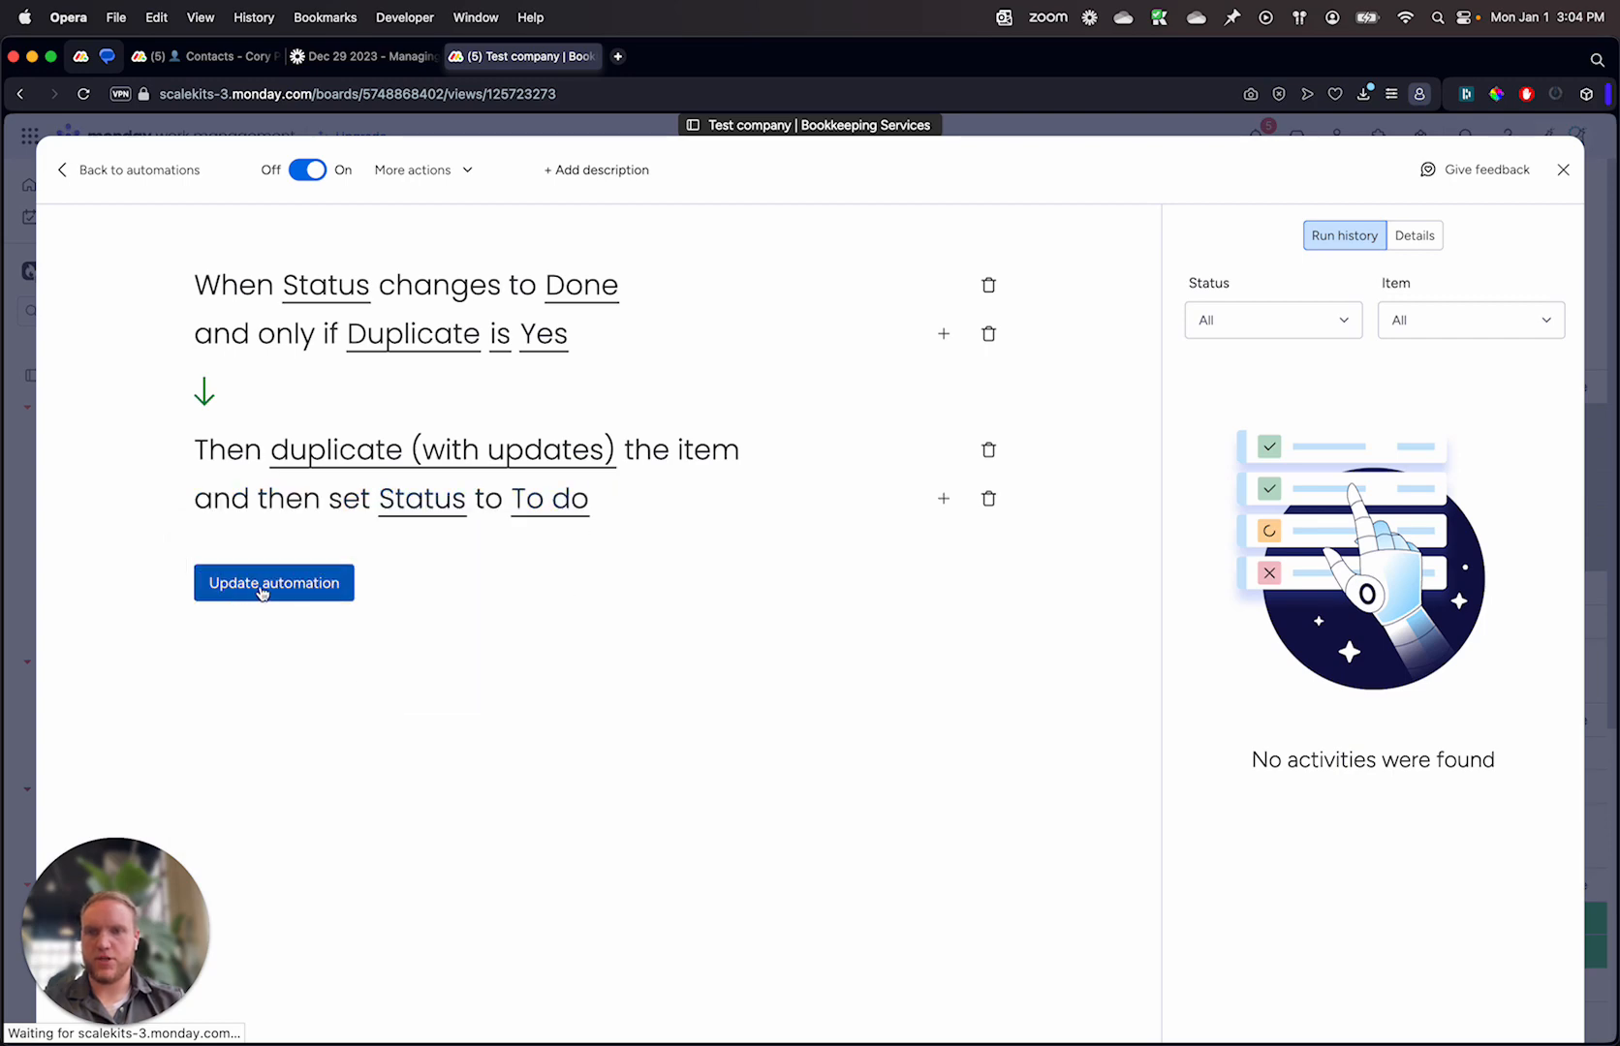
{"action": "left_click", "coordinate": [261, 582]}
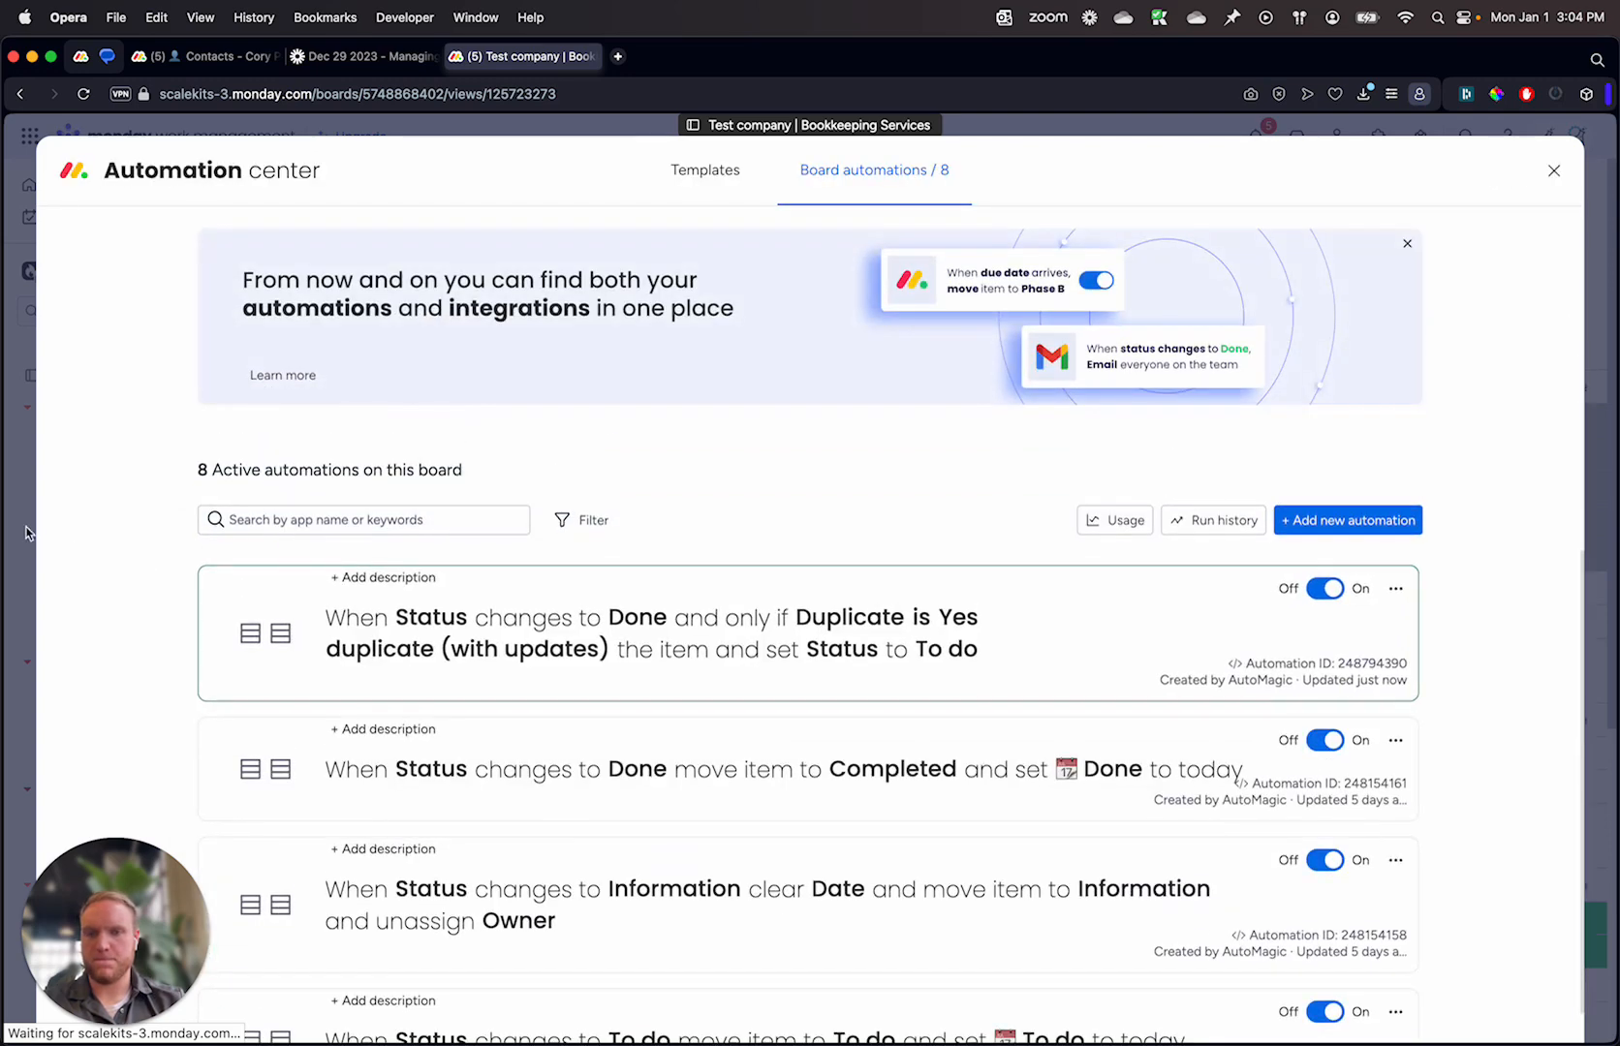
Step: Leave the automation center and, in the Kanban view, move the Task example 1 card from Done to To do
{"action": "left_click", "coordinate": [15, 540]}
{"action": "left_click", "coordinate": [329, 237]}
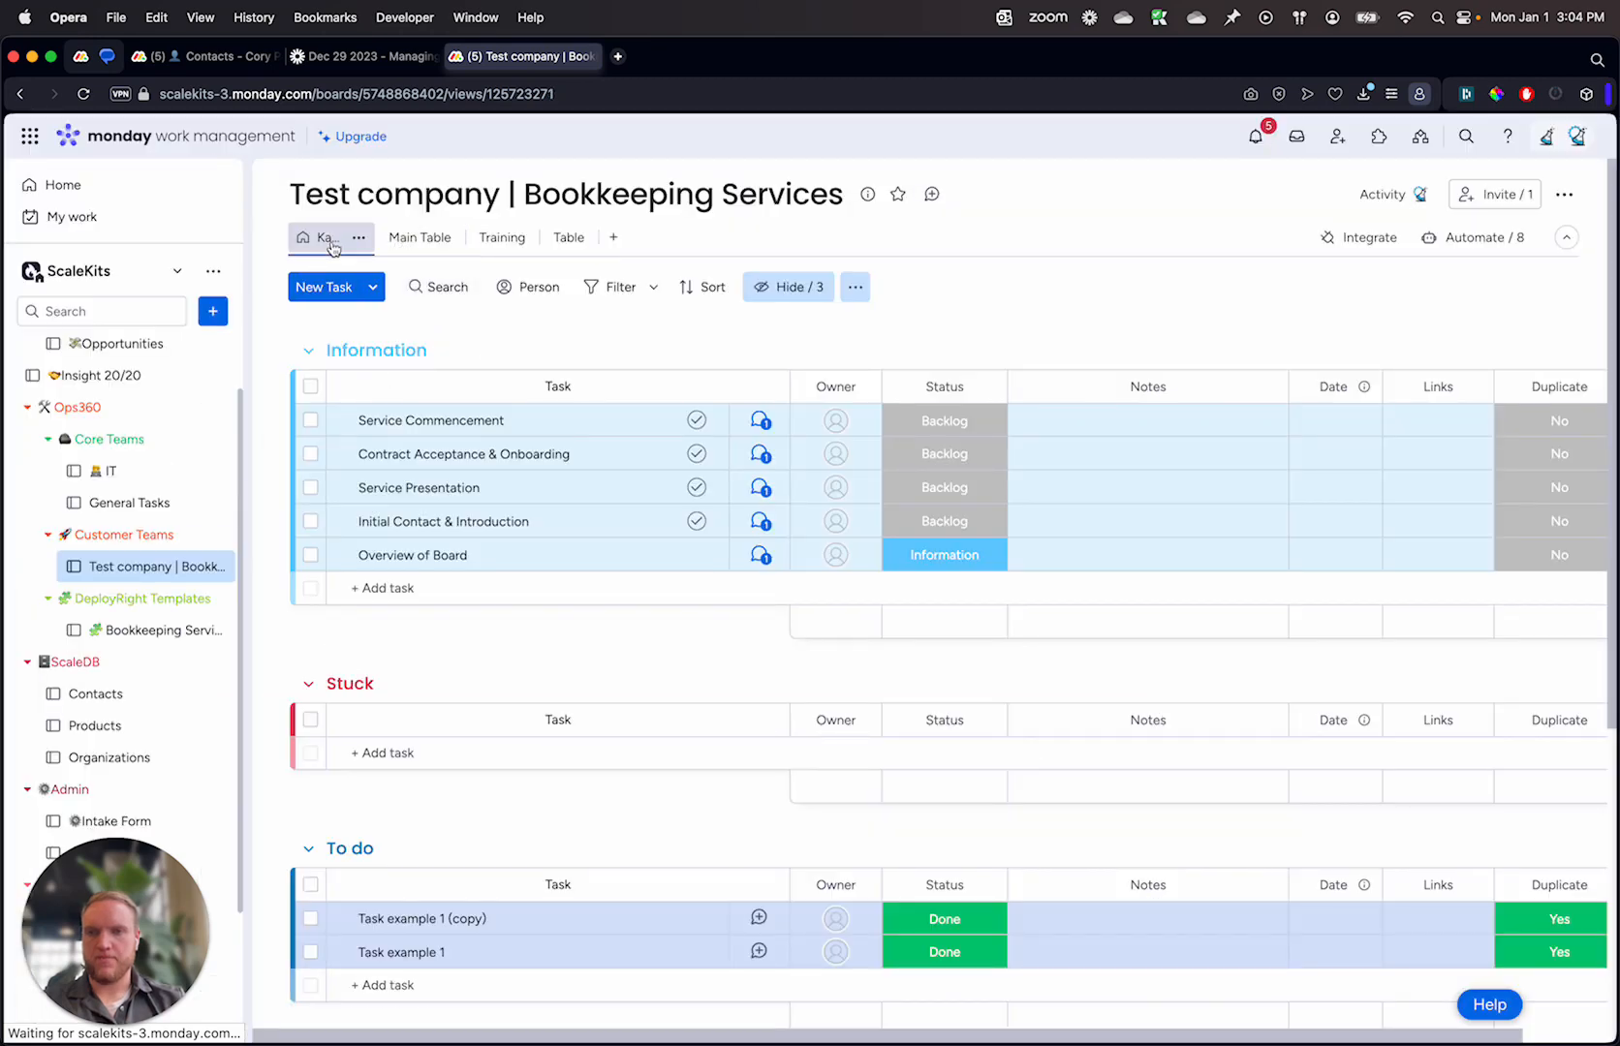
{"action": "scroll", "coordinate": [1023, 409], "scroll_direction": "right", "scroll_amount": 6}
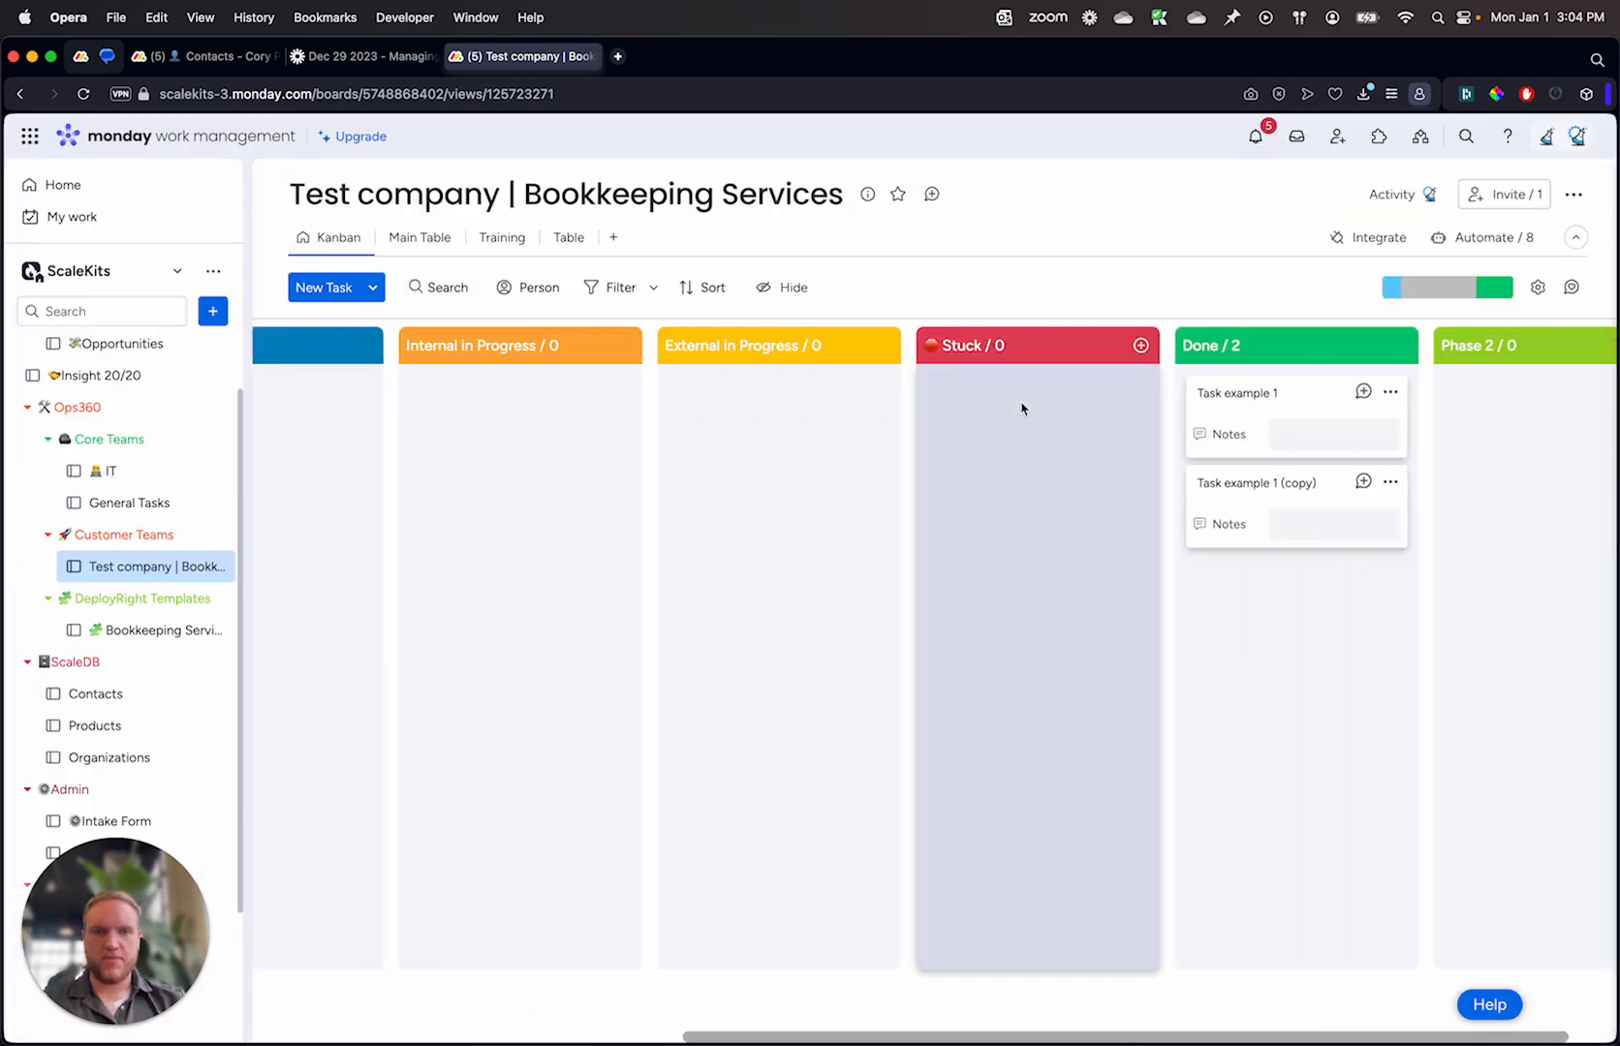
{"action": "left_click_drag", "start_coordinate": [1180, 405], "coordinate": [300, 431]}
{"action": "scroll", "coordinate": [1211, 424], "scroll_direction": "left", "scroll_amount": 2}
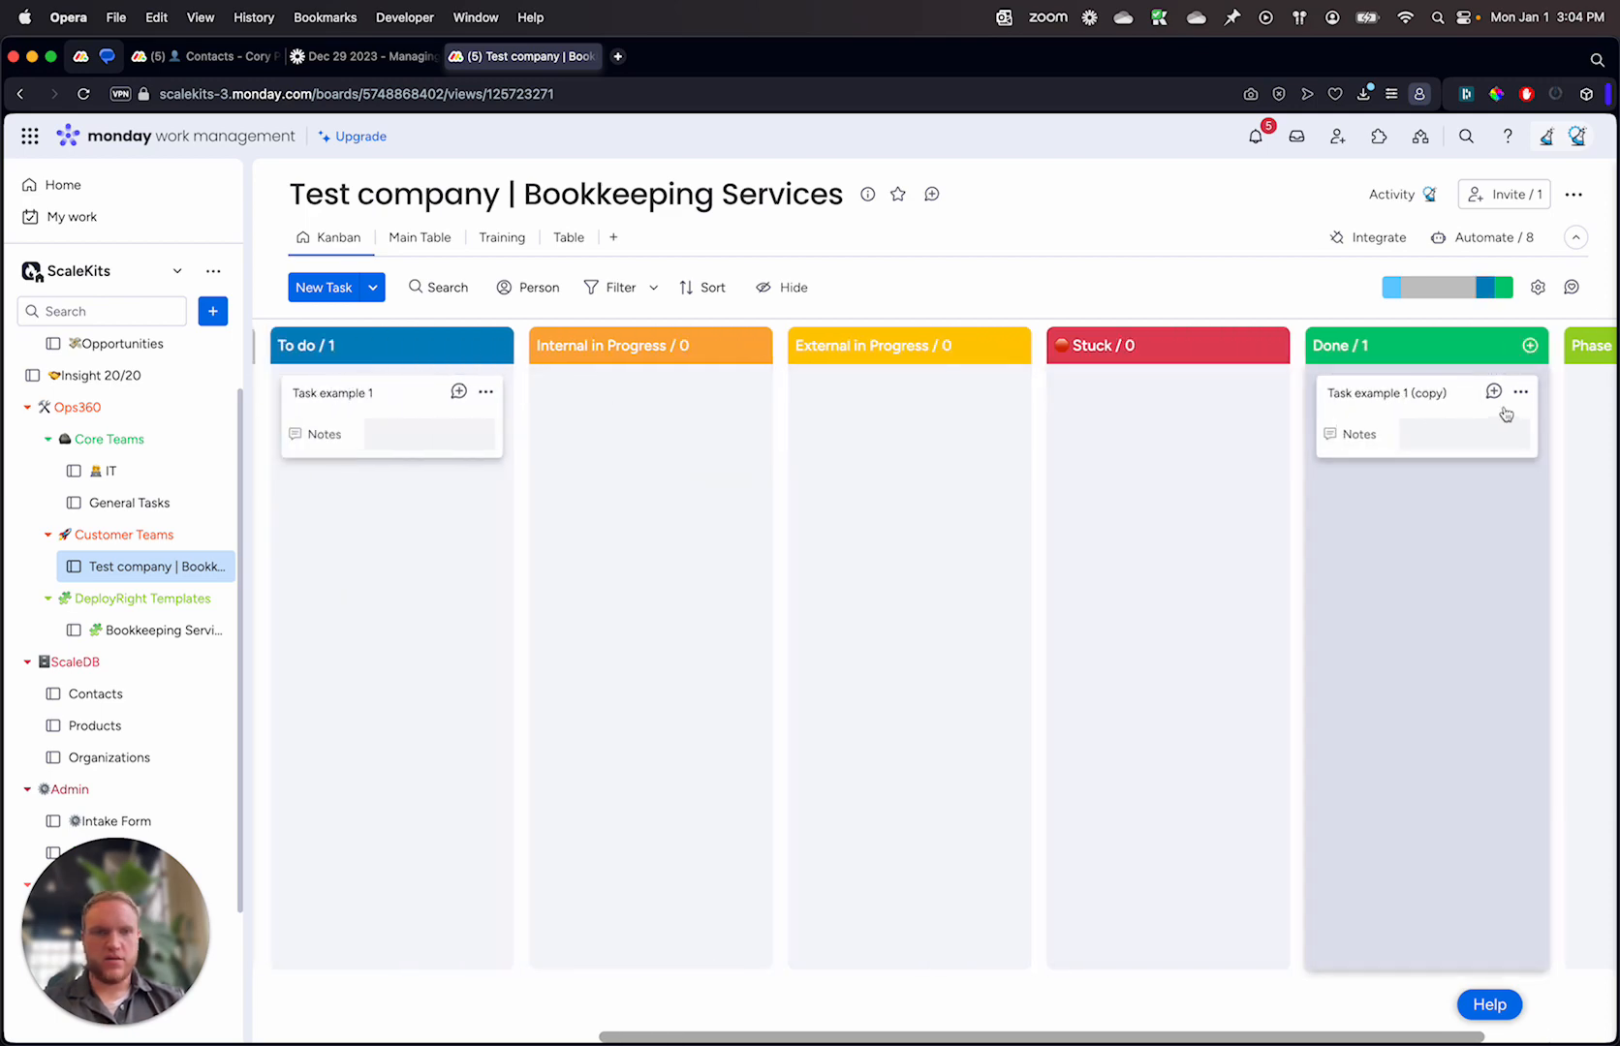
Step: Delete the Task example 1 (copy) card from the Done column
{"action": "left_click", "coordinate": [1520, 391]}
{"action": "left_click", "coordinate": [1361, 663]}
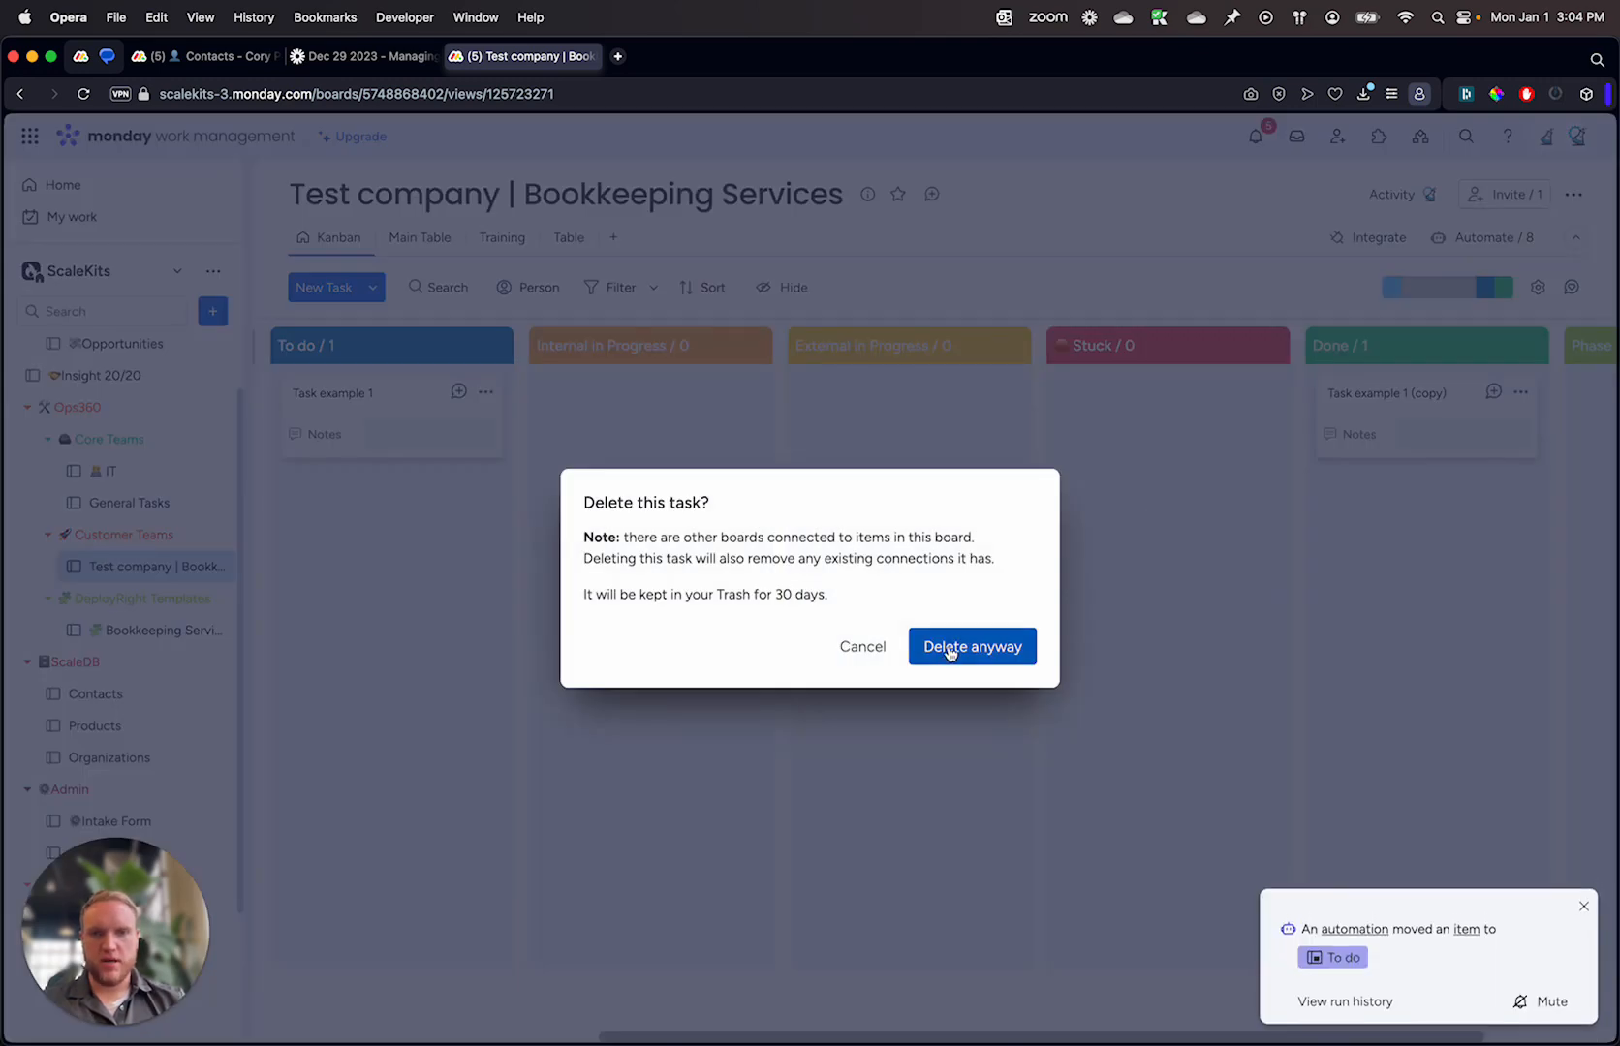
{"action": "left_click", "coordinate": [949, 651]}
Step: Test the updated automation by moving the Task example 1 card from To do to Done
{"action": "scroll", "coordinate": [839, 569], "scroll_direction": "left", "scroll_amount": 10}
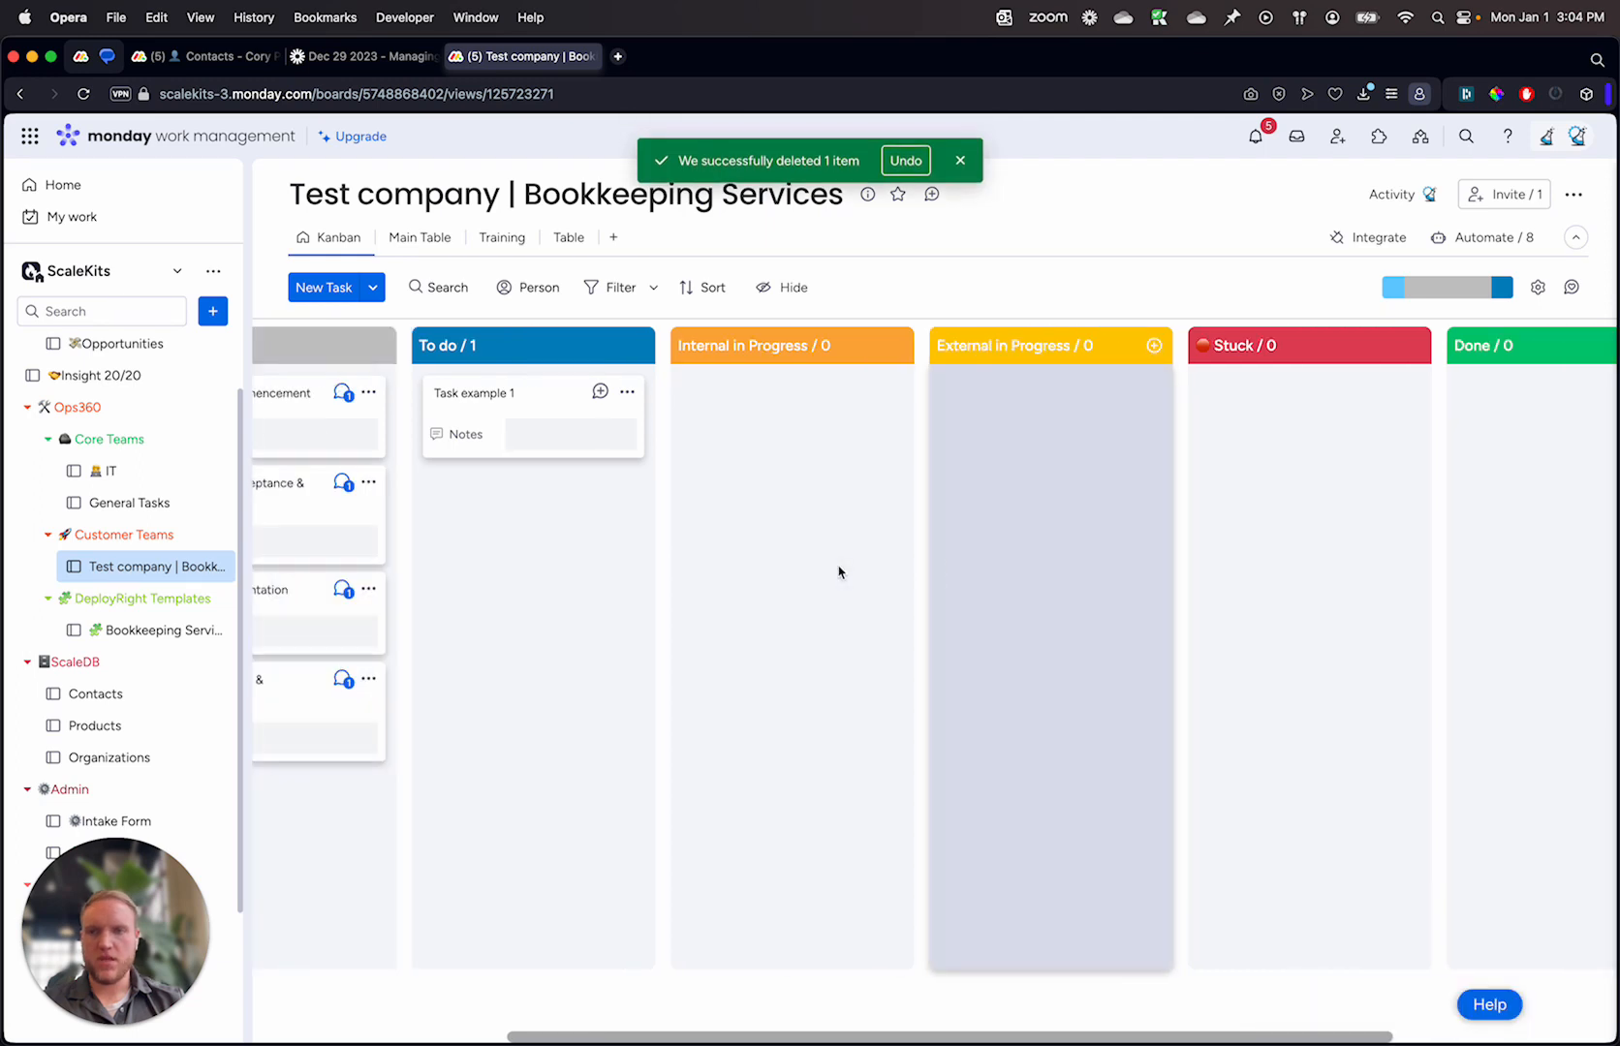
{"action": "scroll", "coordinate": [817, 373], "scroll_direction": "right", "scroll_amount": 10}
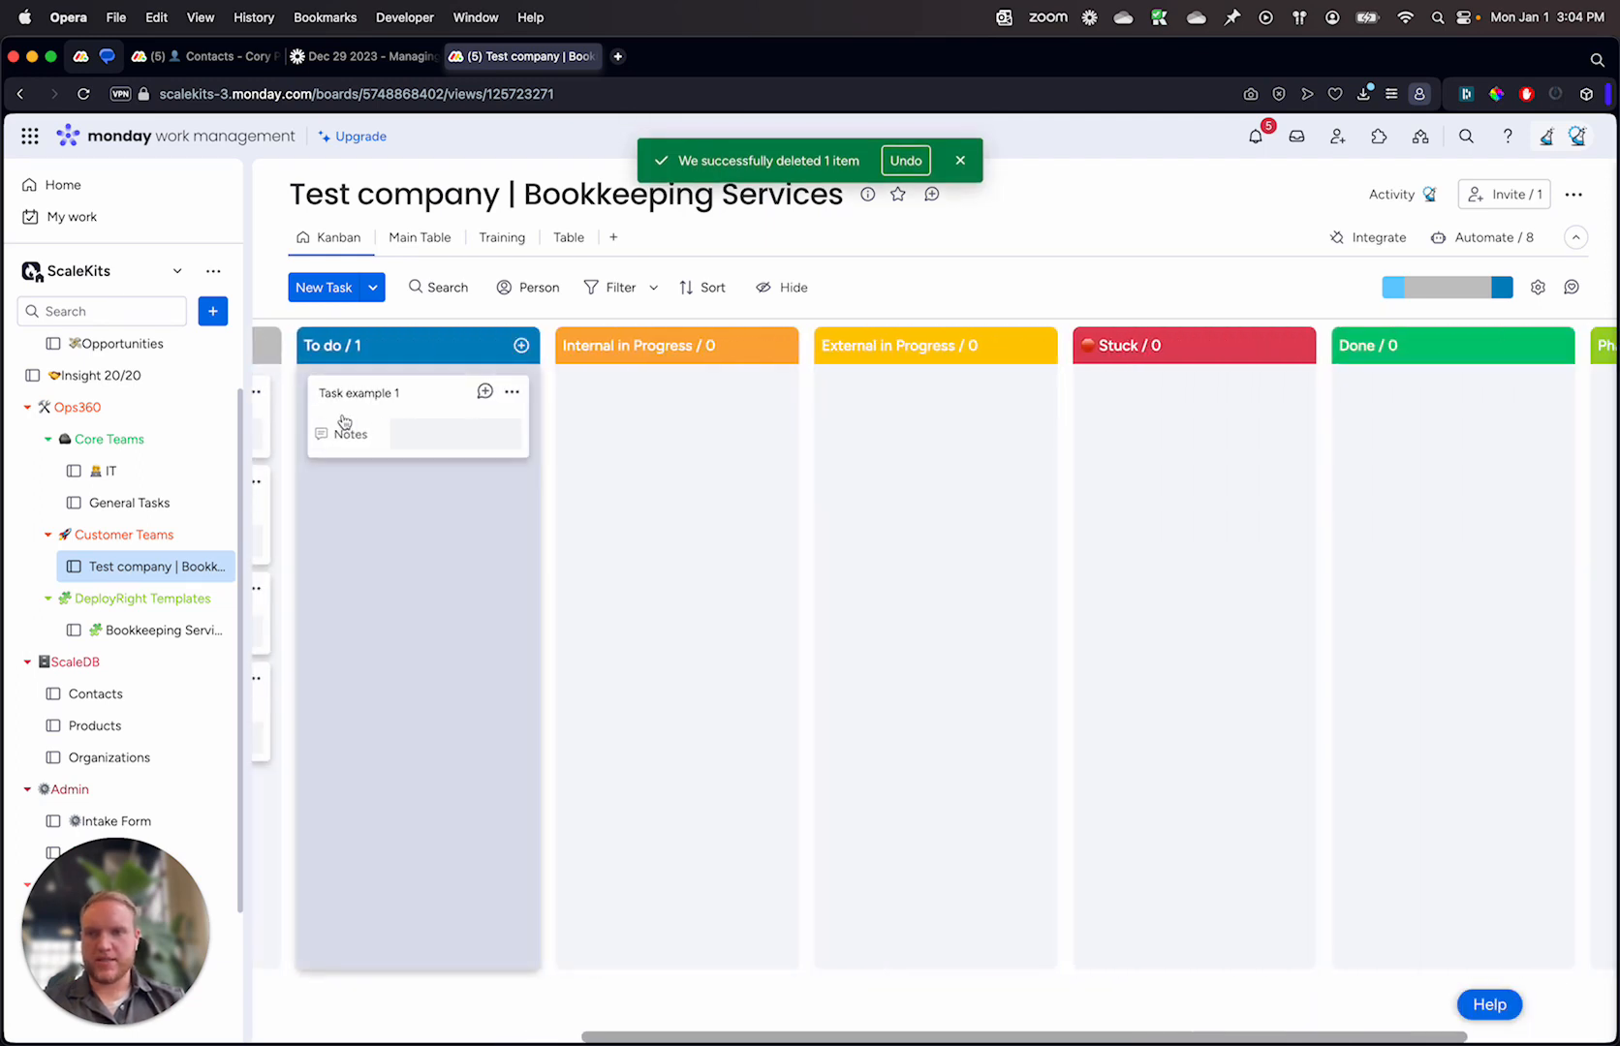
{"action": "left_click_drag", "start_coordinate": [344, 422], "coordinate": [1366, 438]}
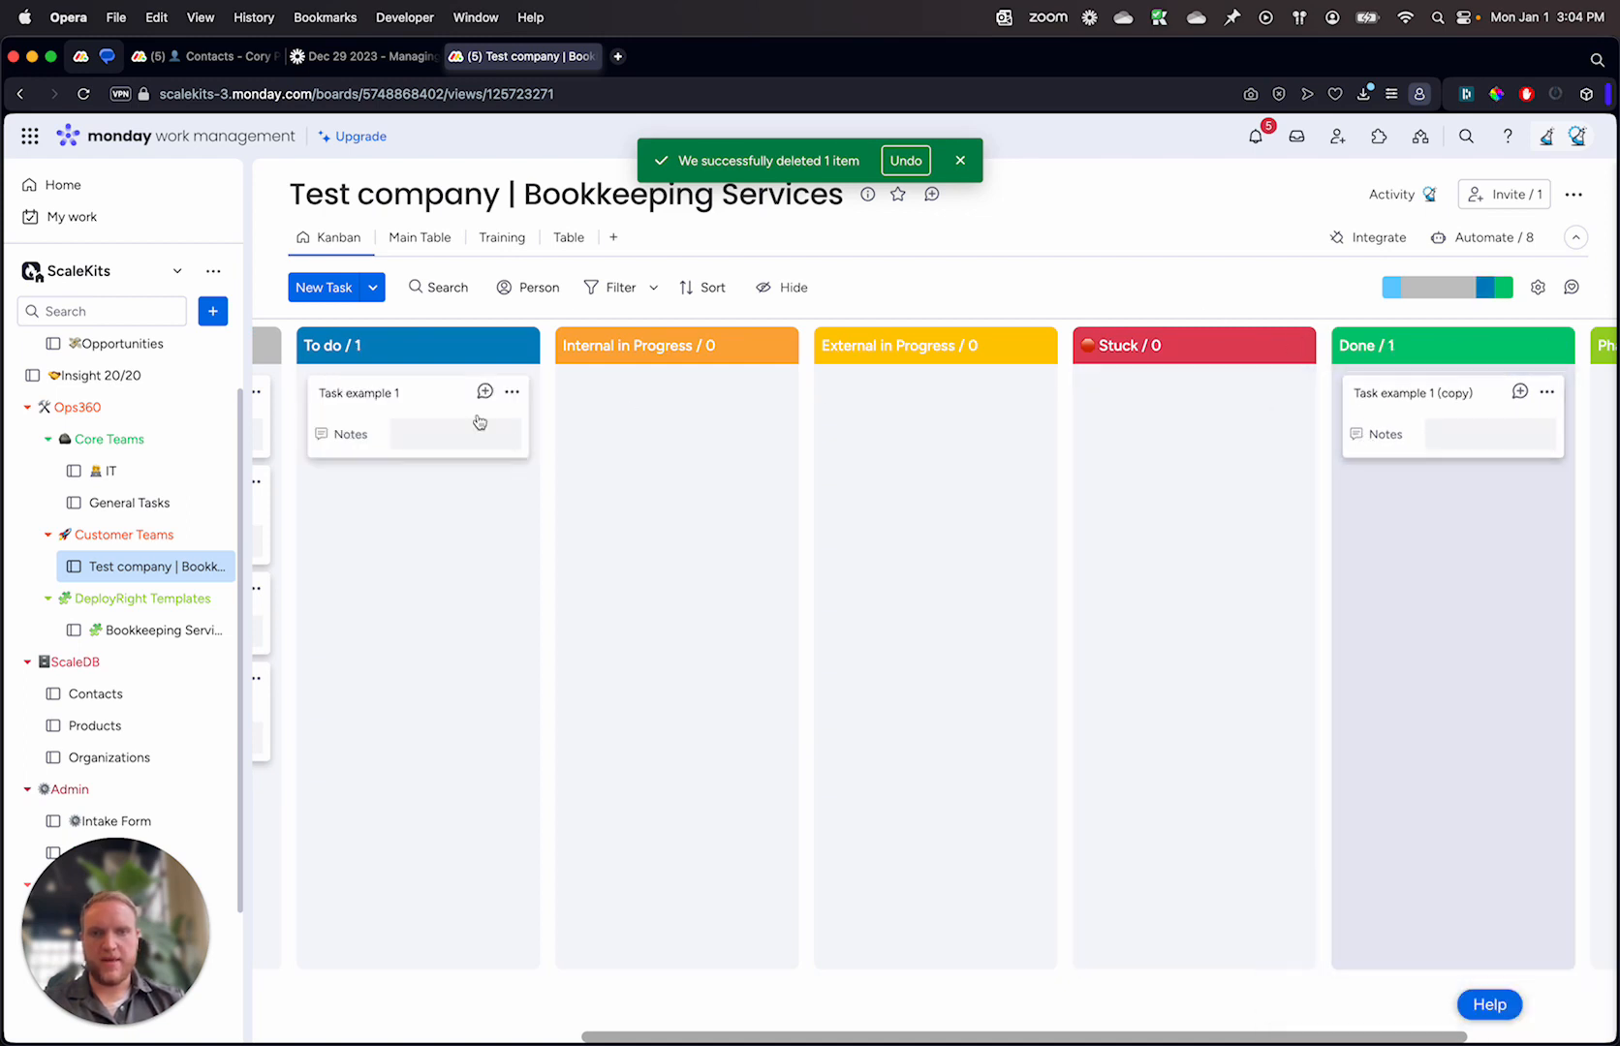
Step: Move Task example 1 to Done a second time to retest the automation, and check the task's Duplicate value
{"action": "scroll", "coordinate": [393, 388], "scroll_direction": "left", "scroll_amount": 3}
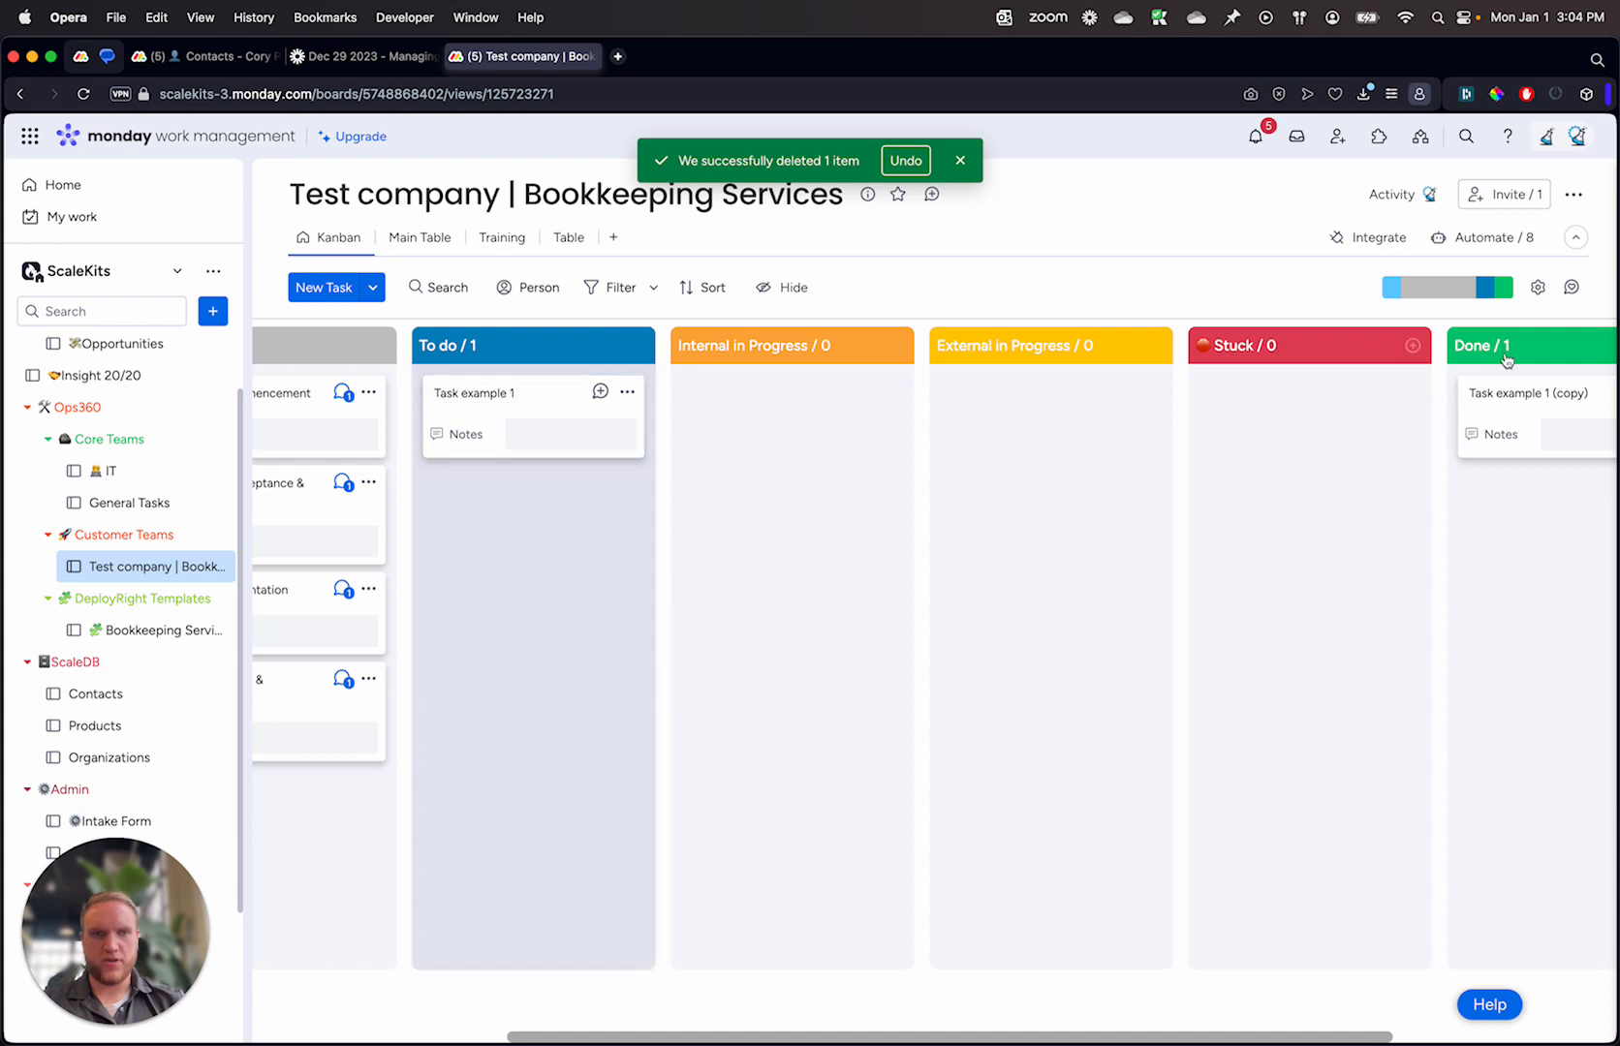
{"action": "left_click_drag", "start_coordinate": [503, 419], "coordinate": [1569, 427]}
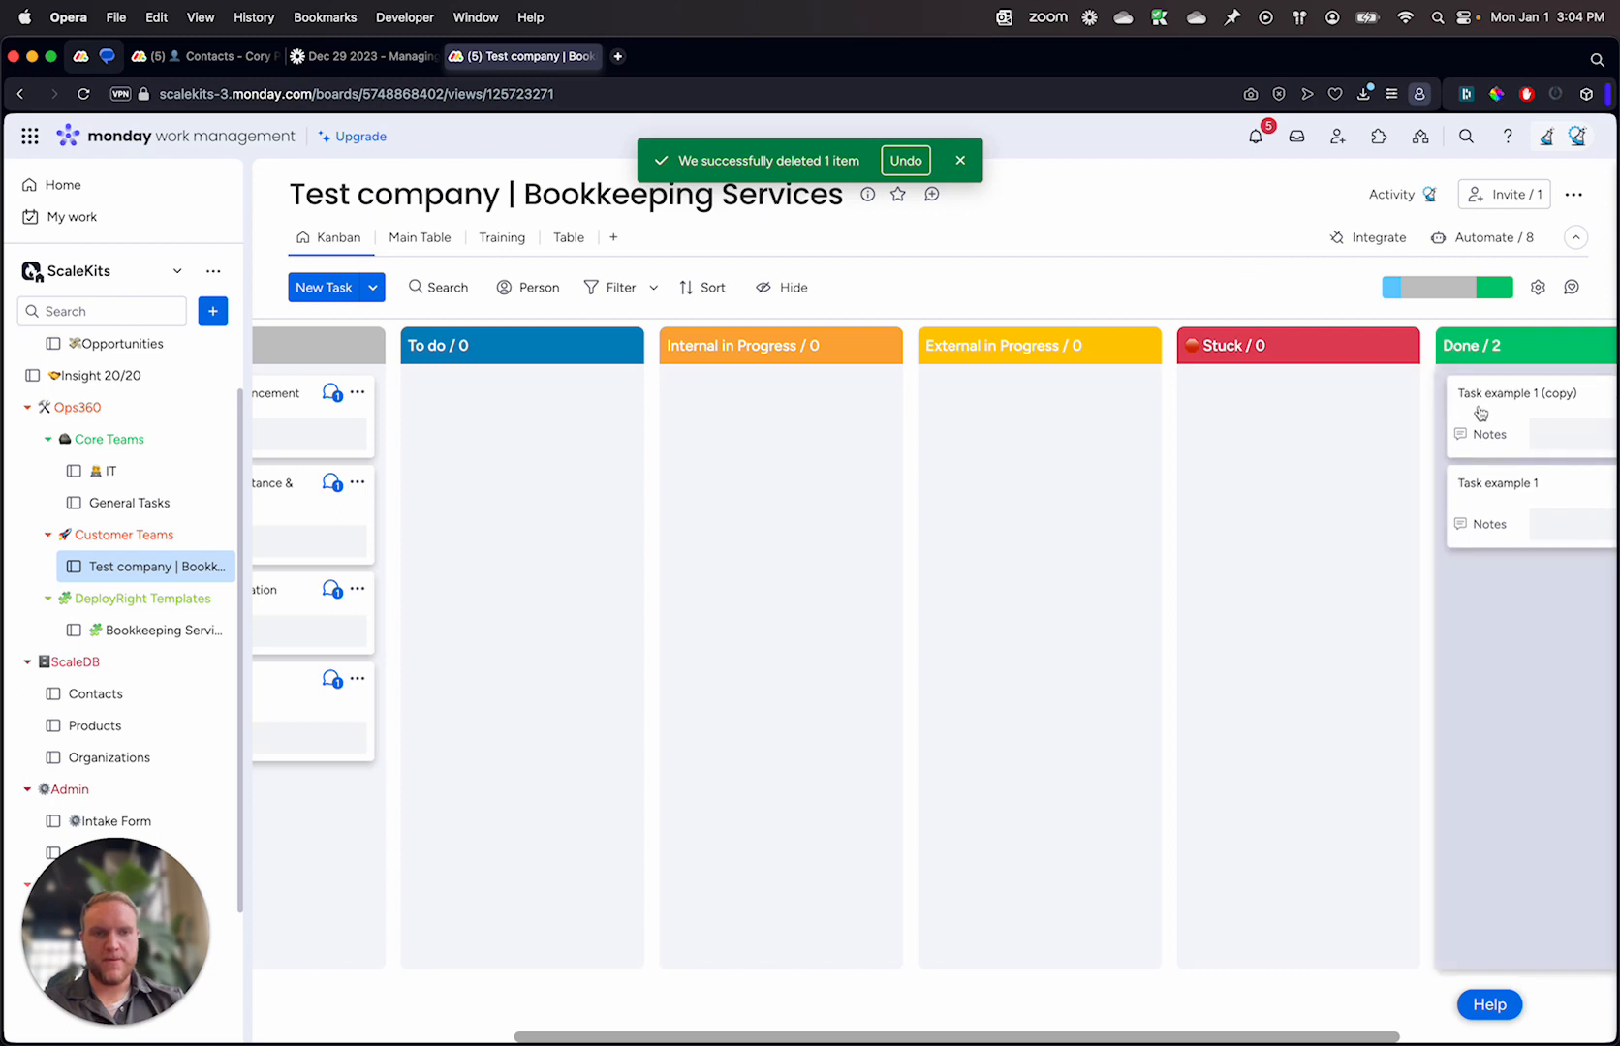
{"action": "left_click_drag", "start_coordinate": [1482, 503], "coordinate": [481, 420]}
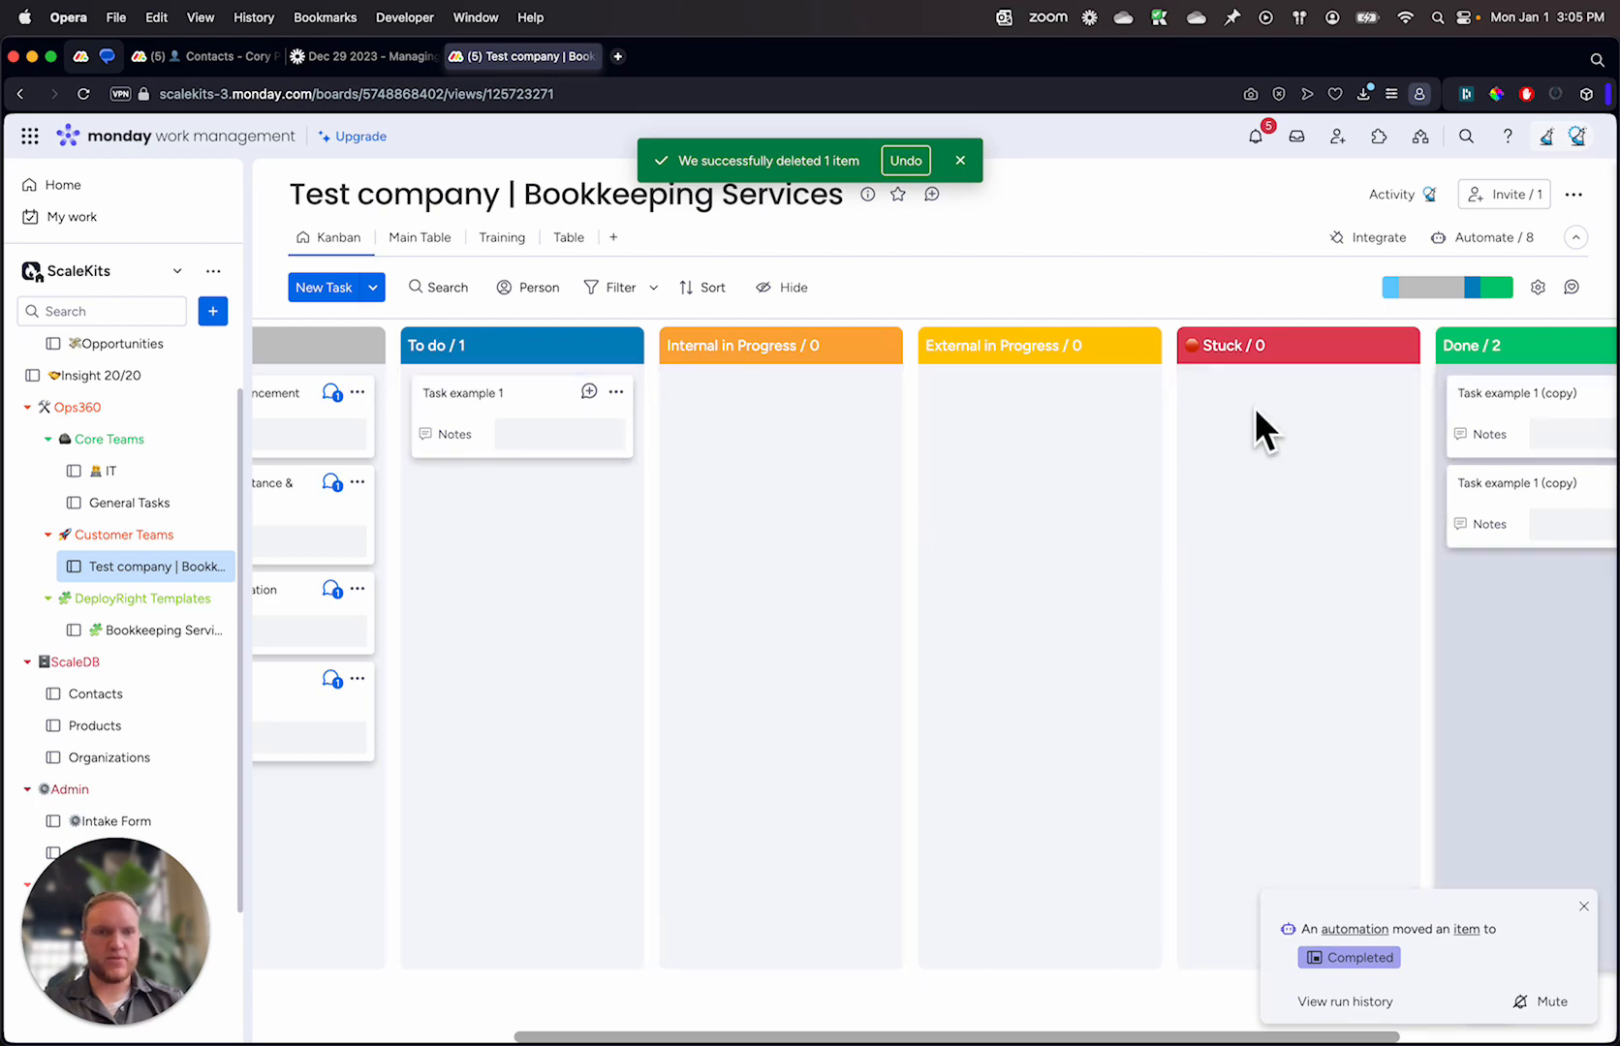
{"action": "left_click", "coordinate": [498, 415]}
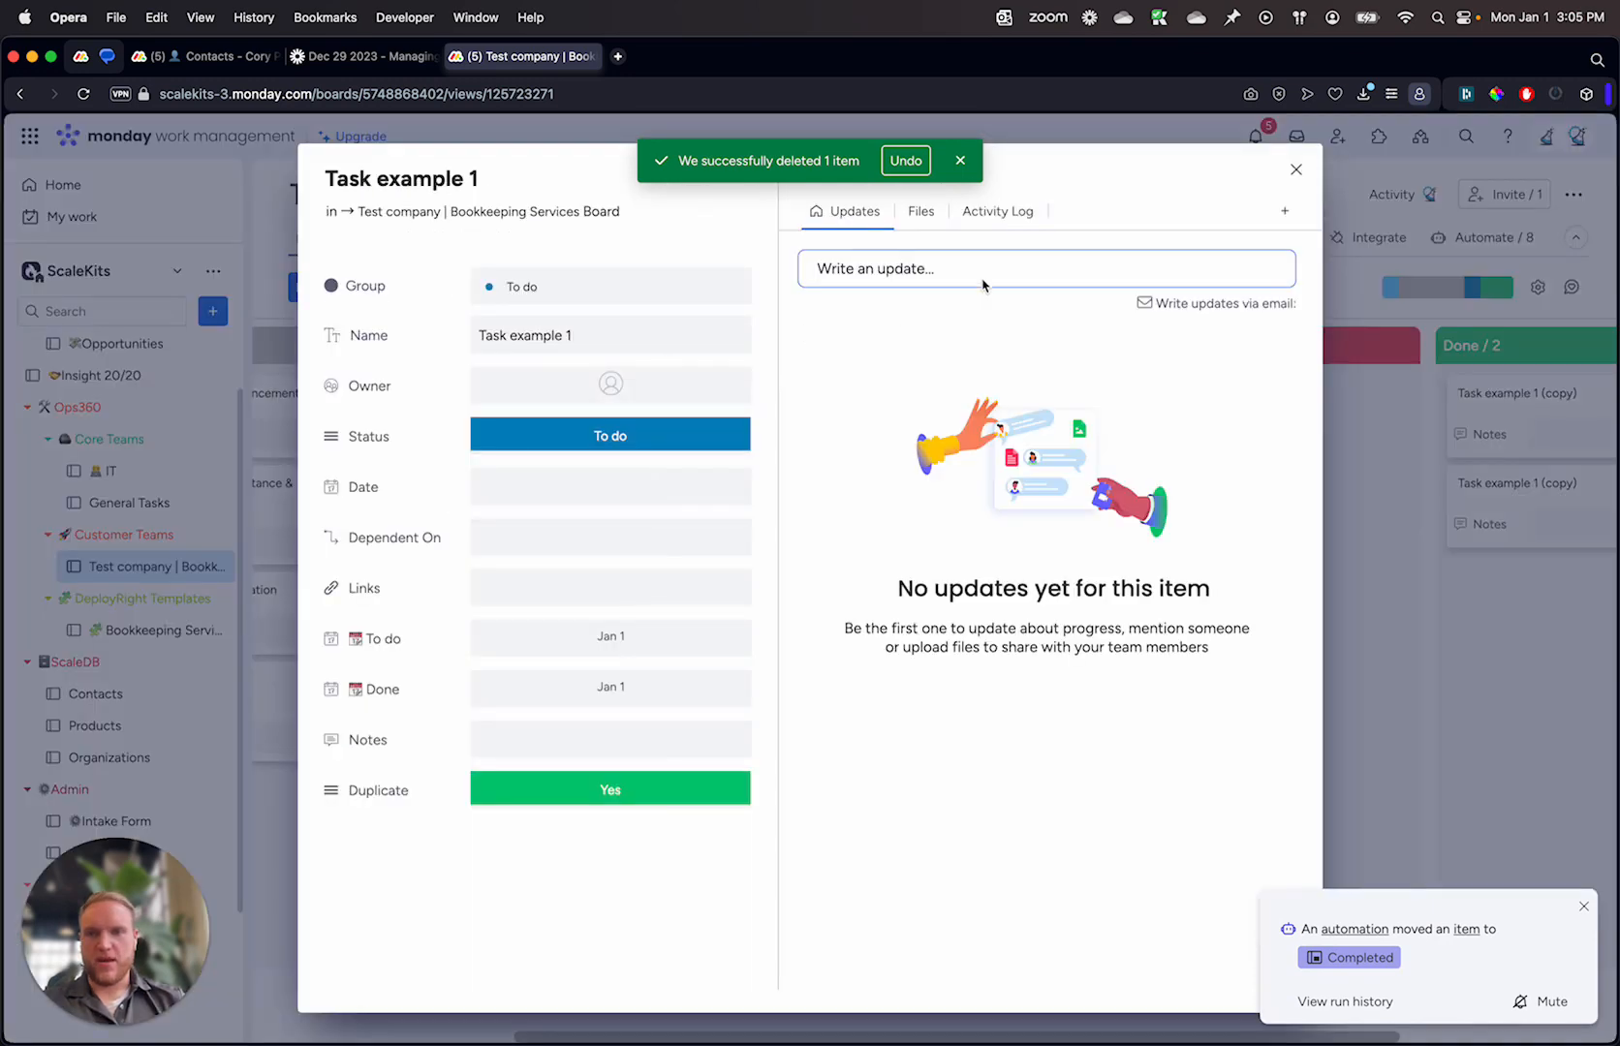
{"action": "left_click", "coordinate": [1379, 240]}
Step: Add a task named "Task example 2" to the To do column and check its Duplicate value
{"action": "left_click", "coordinate": [625, 346]}
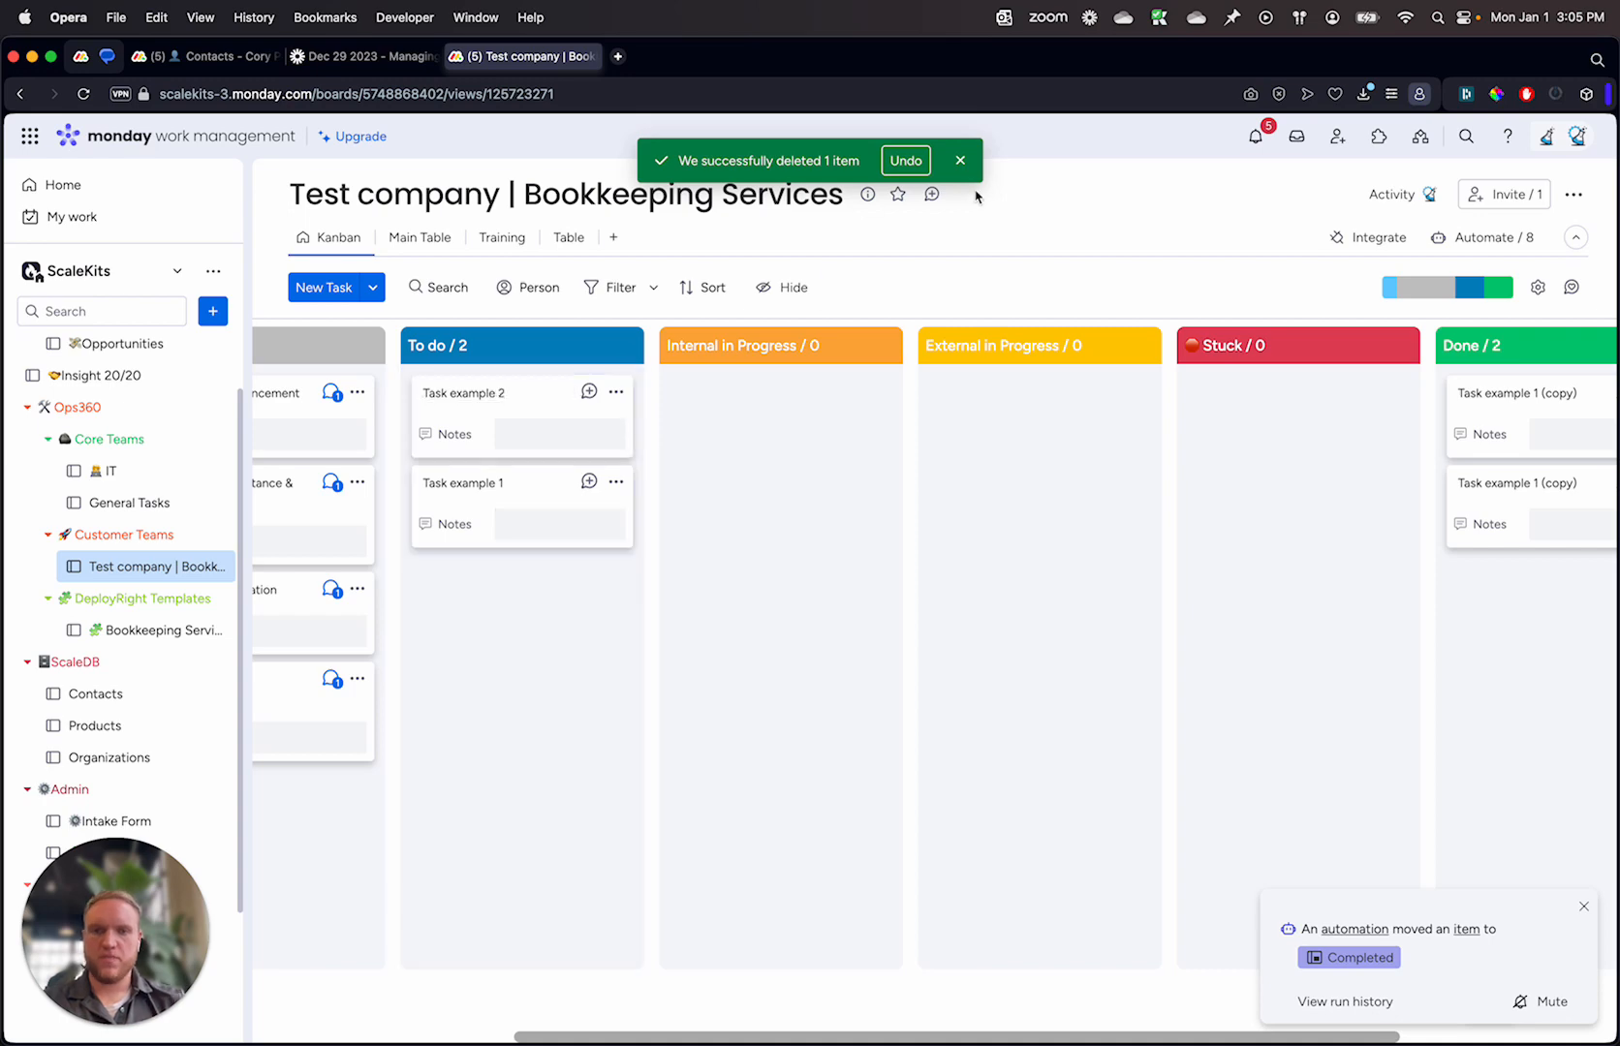
{"action": "left_click", "coordinate": [478, 424]}
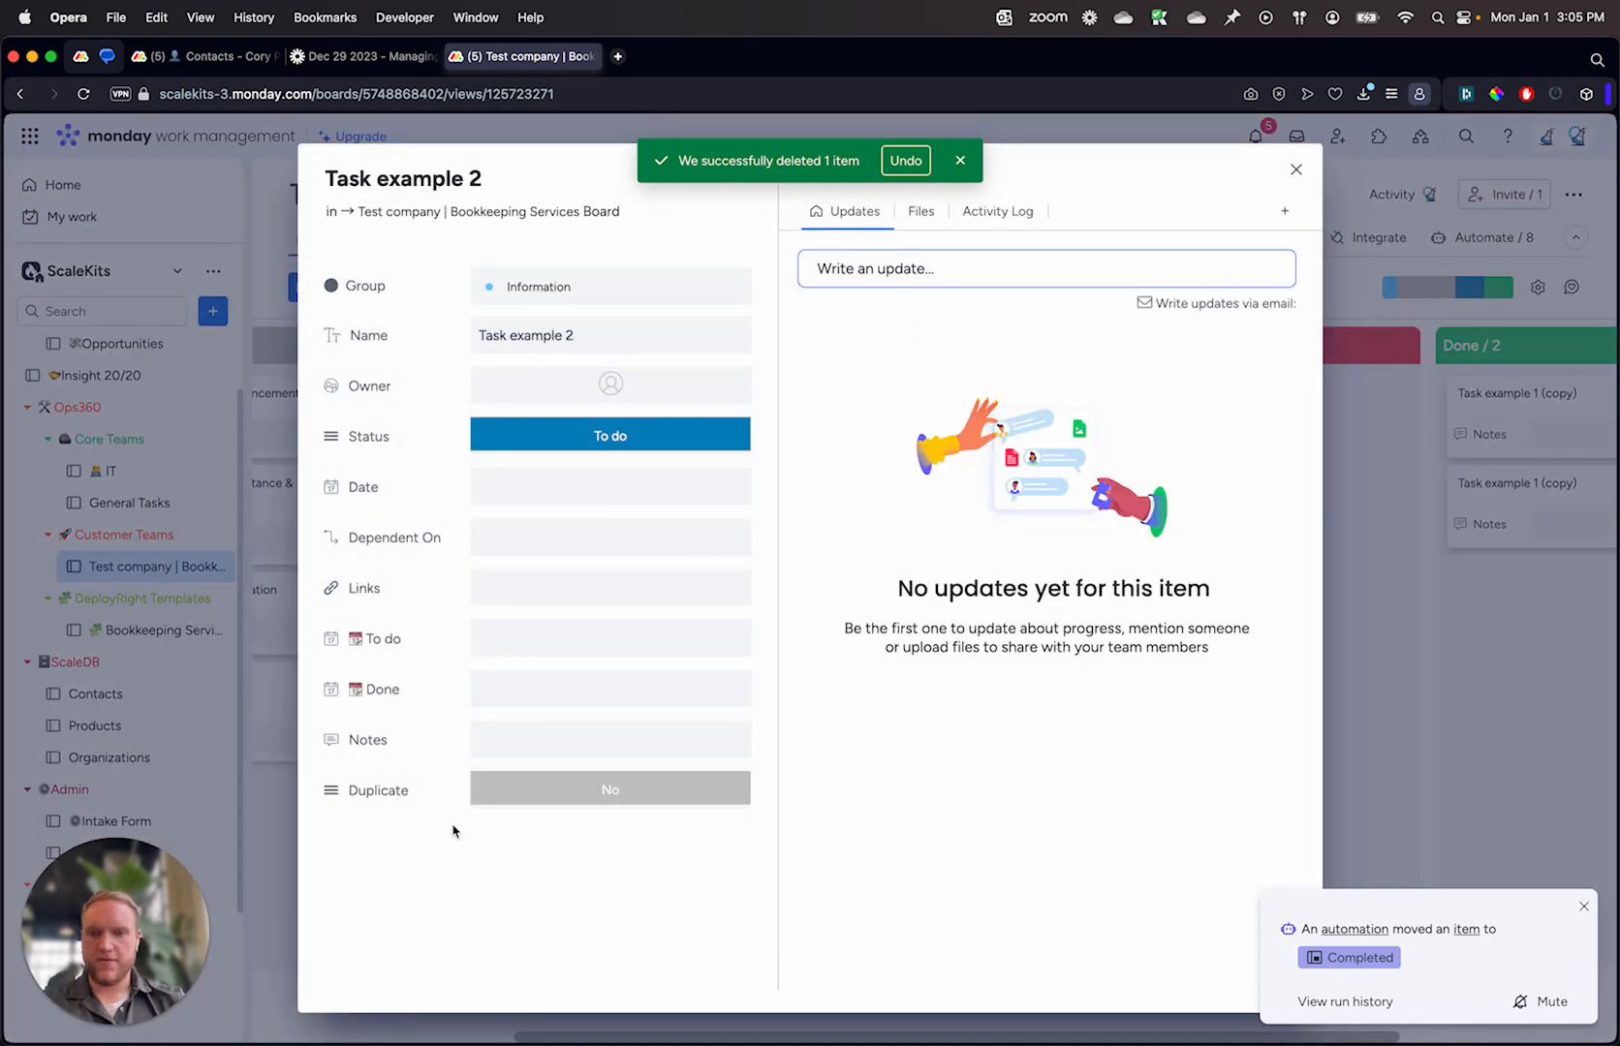
{"action": "key", "text": "Escape"}
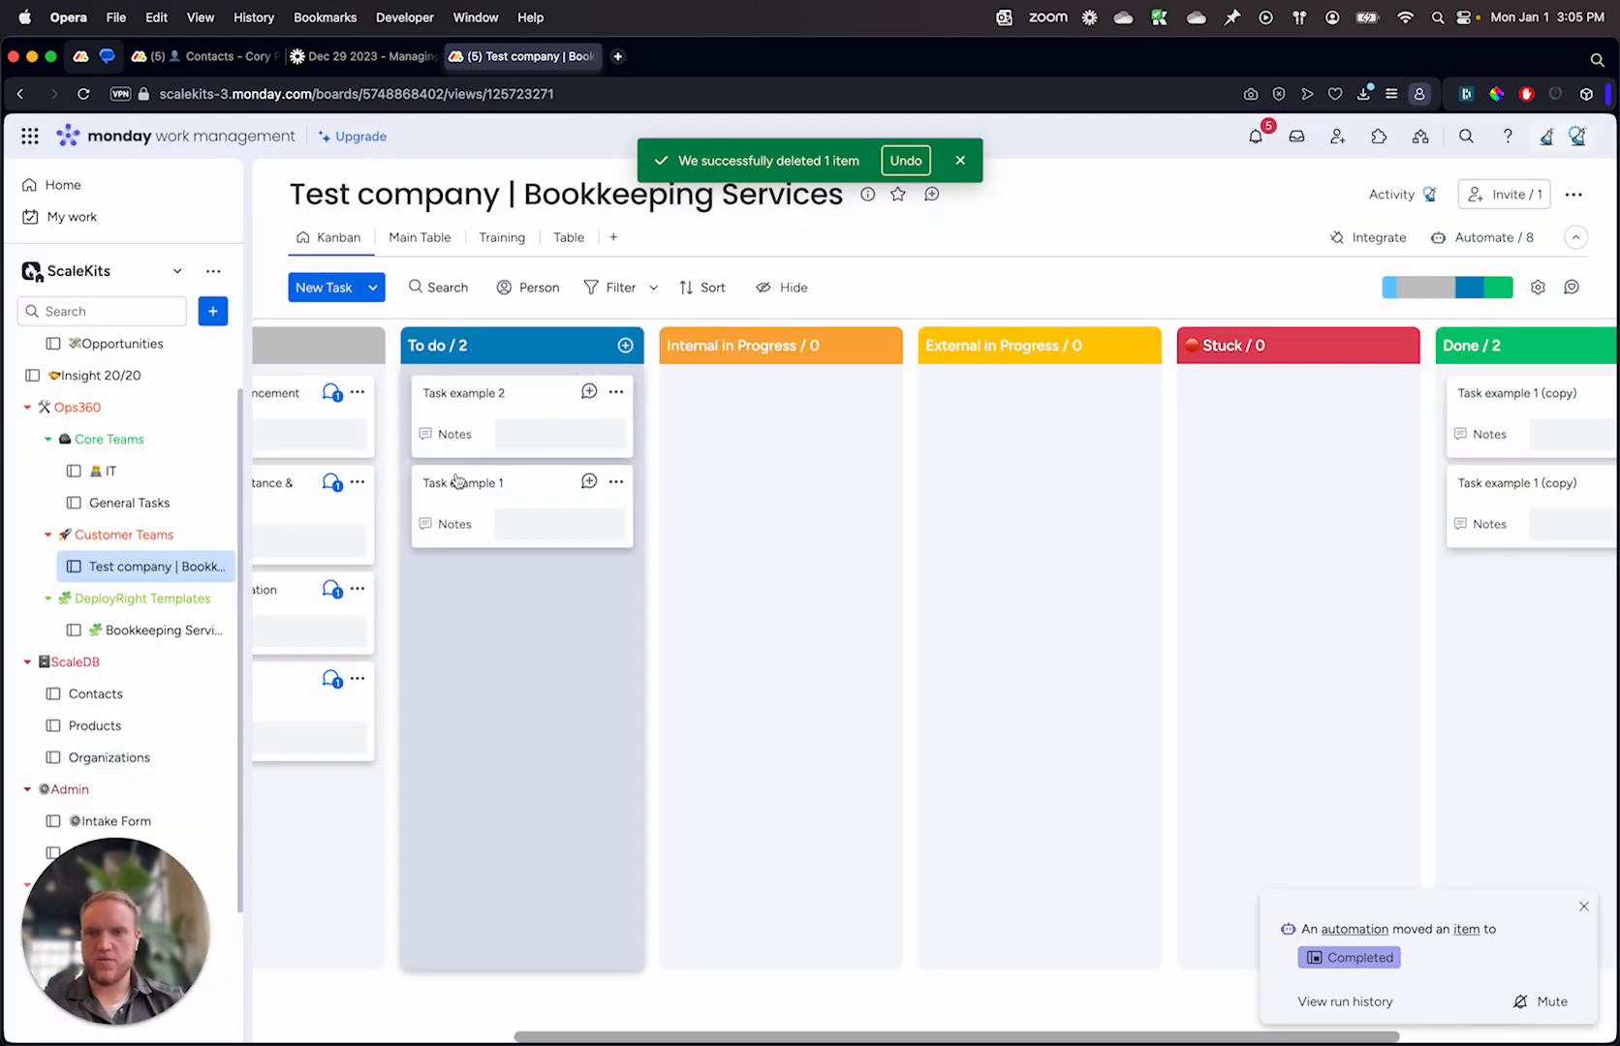
Step: Move the Task example 2 card from To do to Done and check the Done column for a duplicate
{"action": "left_click_drag", "start_coordinate": [452, 418], "coordinate": [1510, 608]}
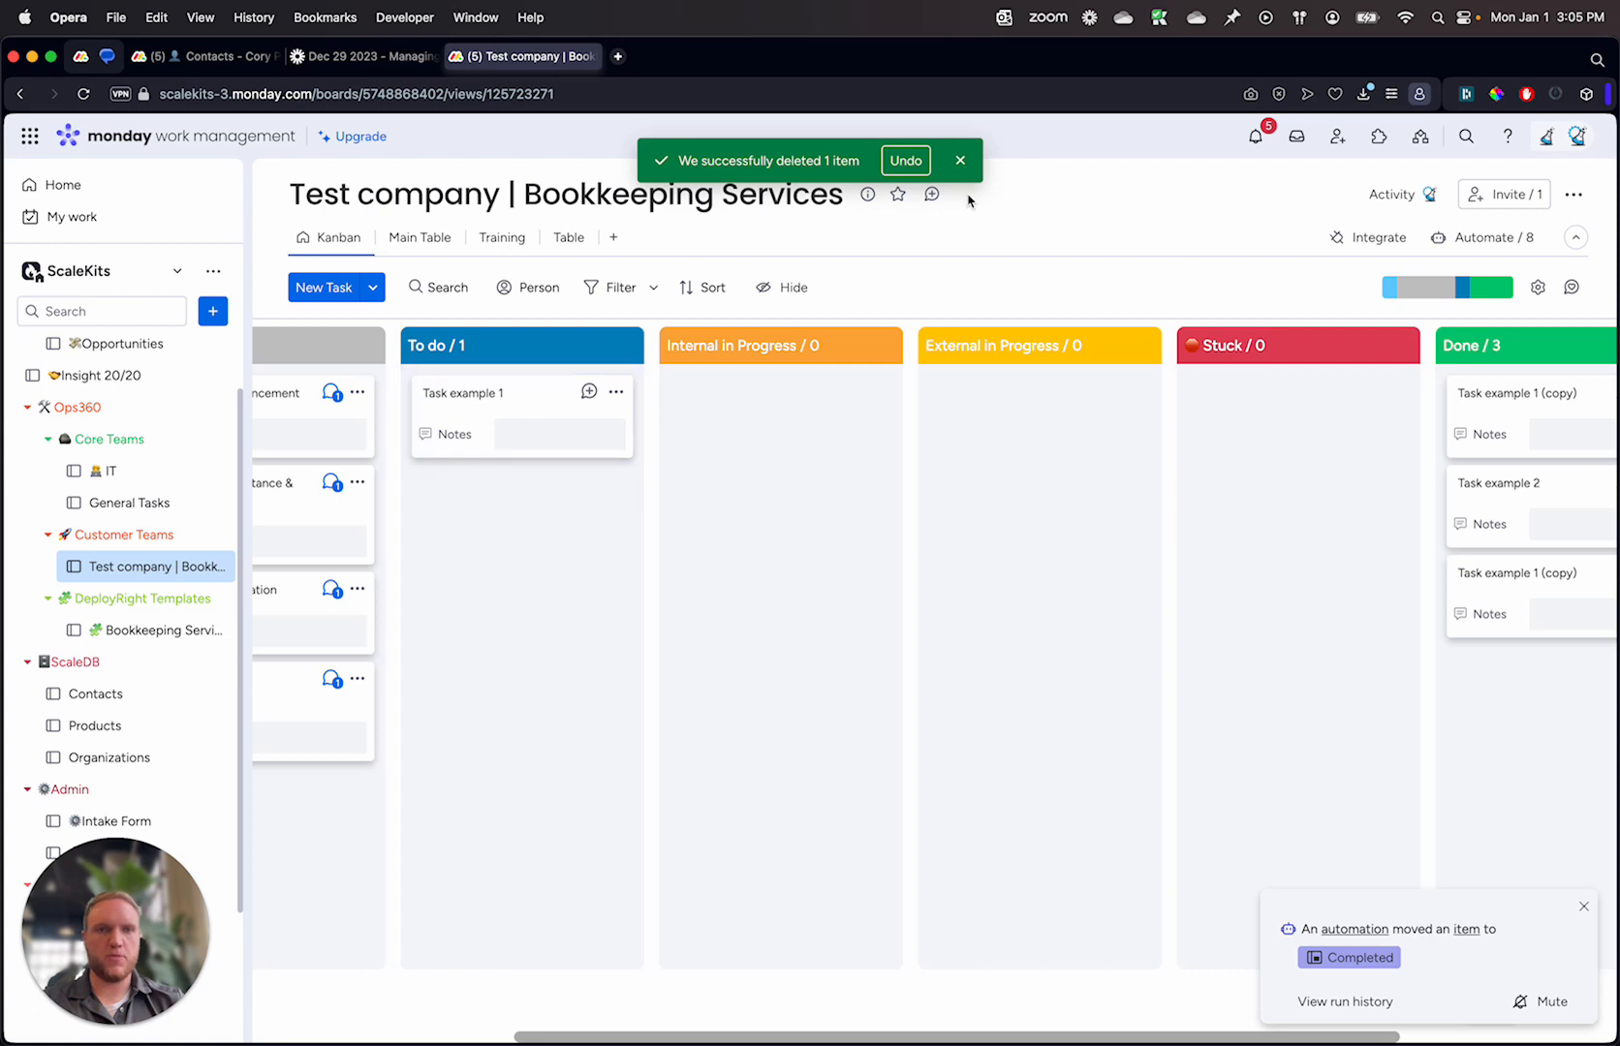
{"action": "left_click", "coordinate": [961, 164]}
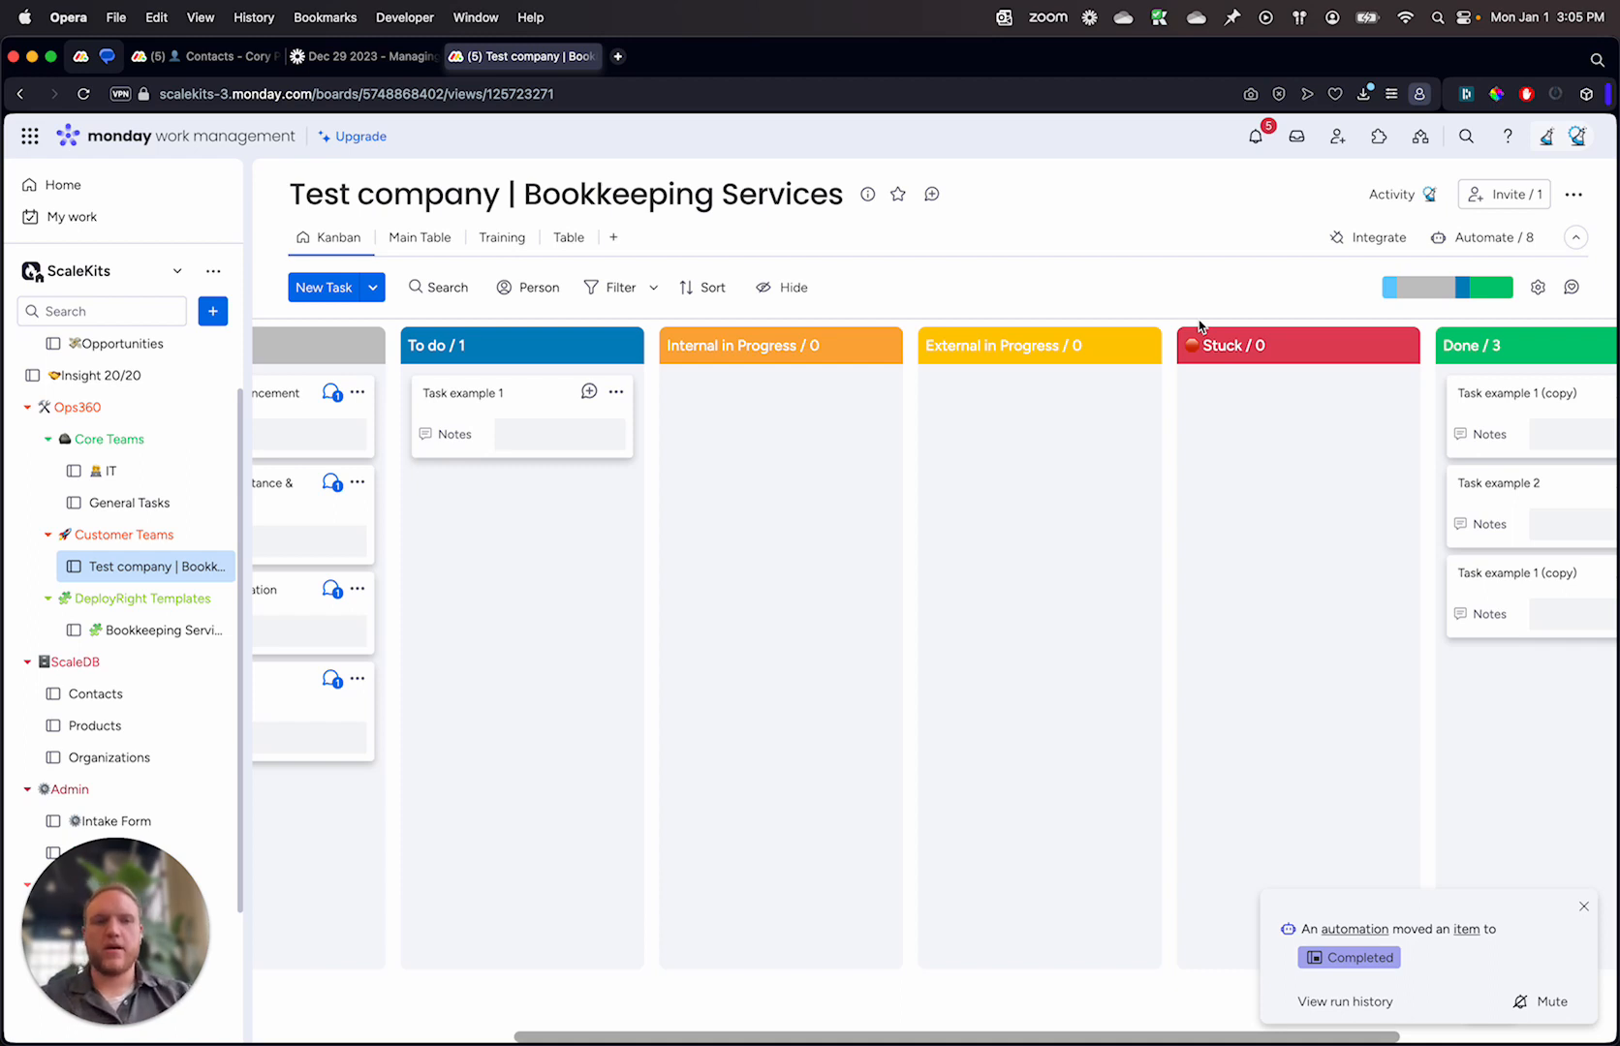
{"action": "scroll", "coordinate": [1046, 568], "scroll_direction": "right", "scroll_amount": 5}
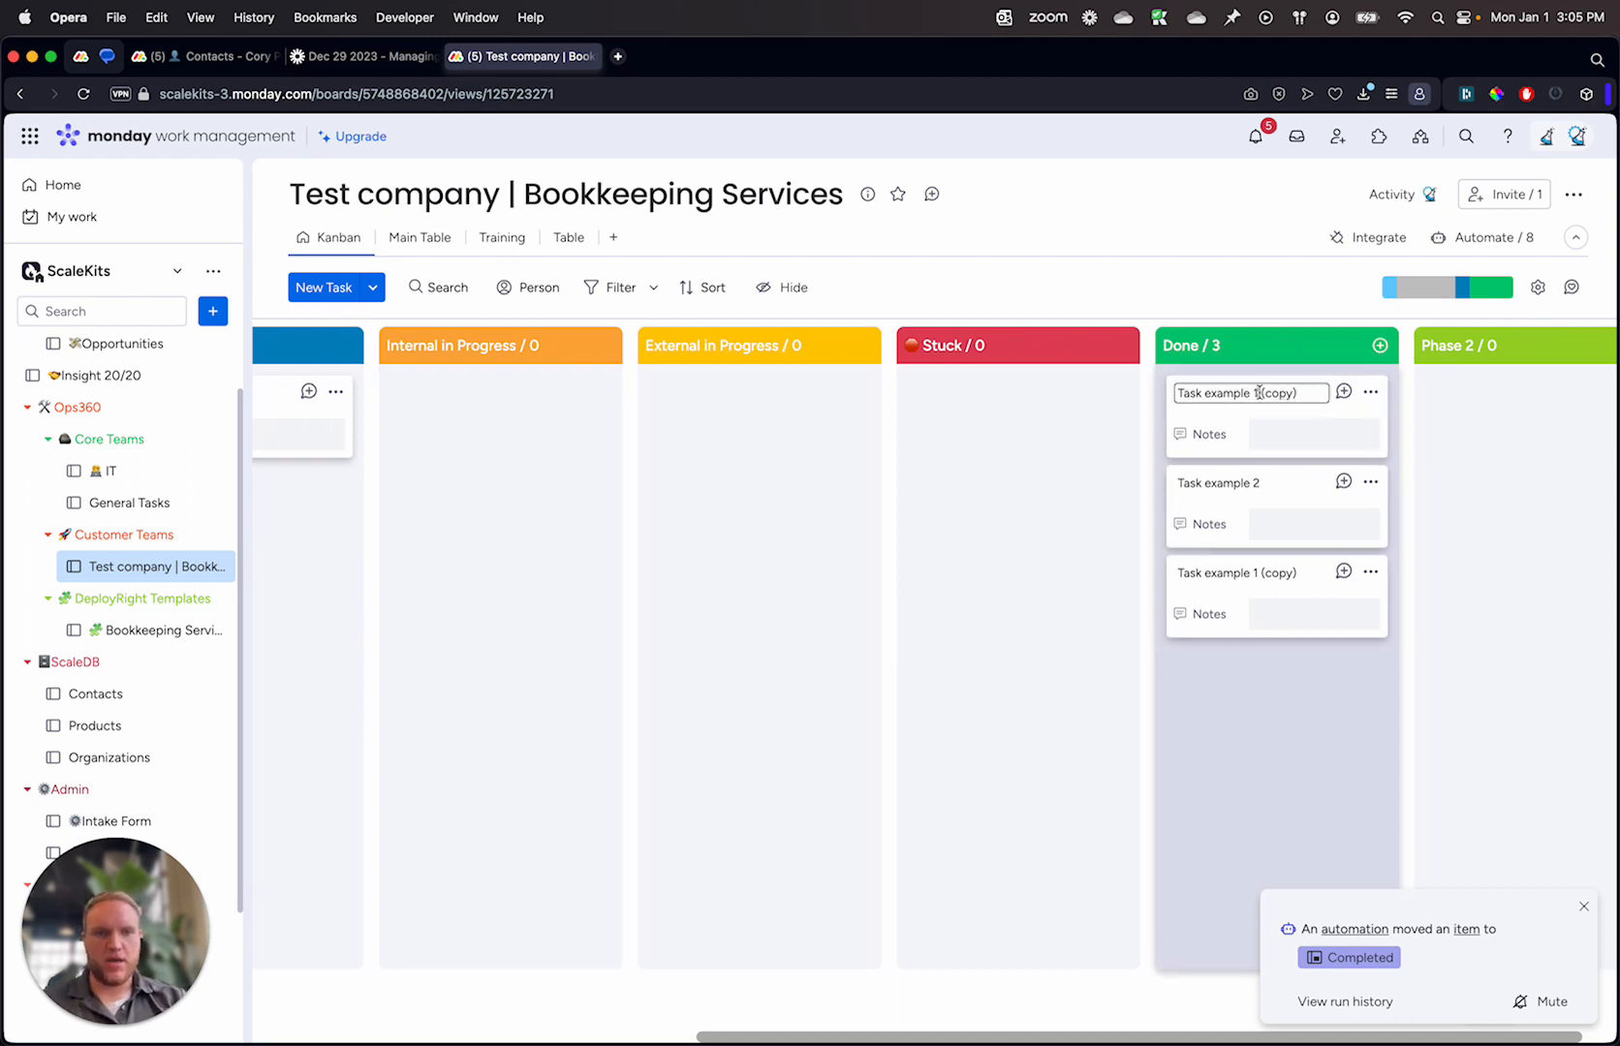
{"action": "left_click", "coordinate": [1284, 209]}
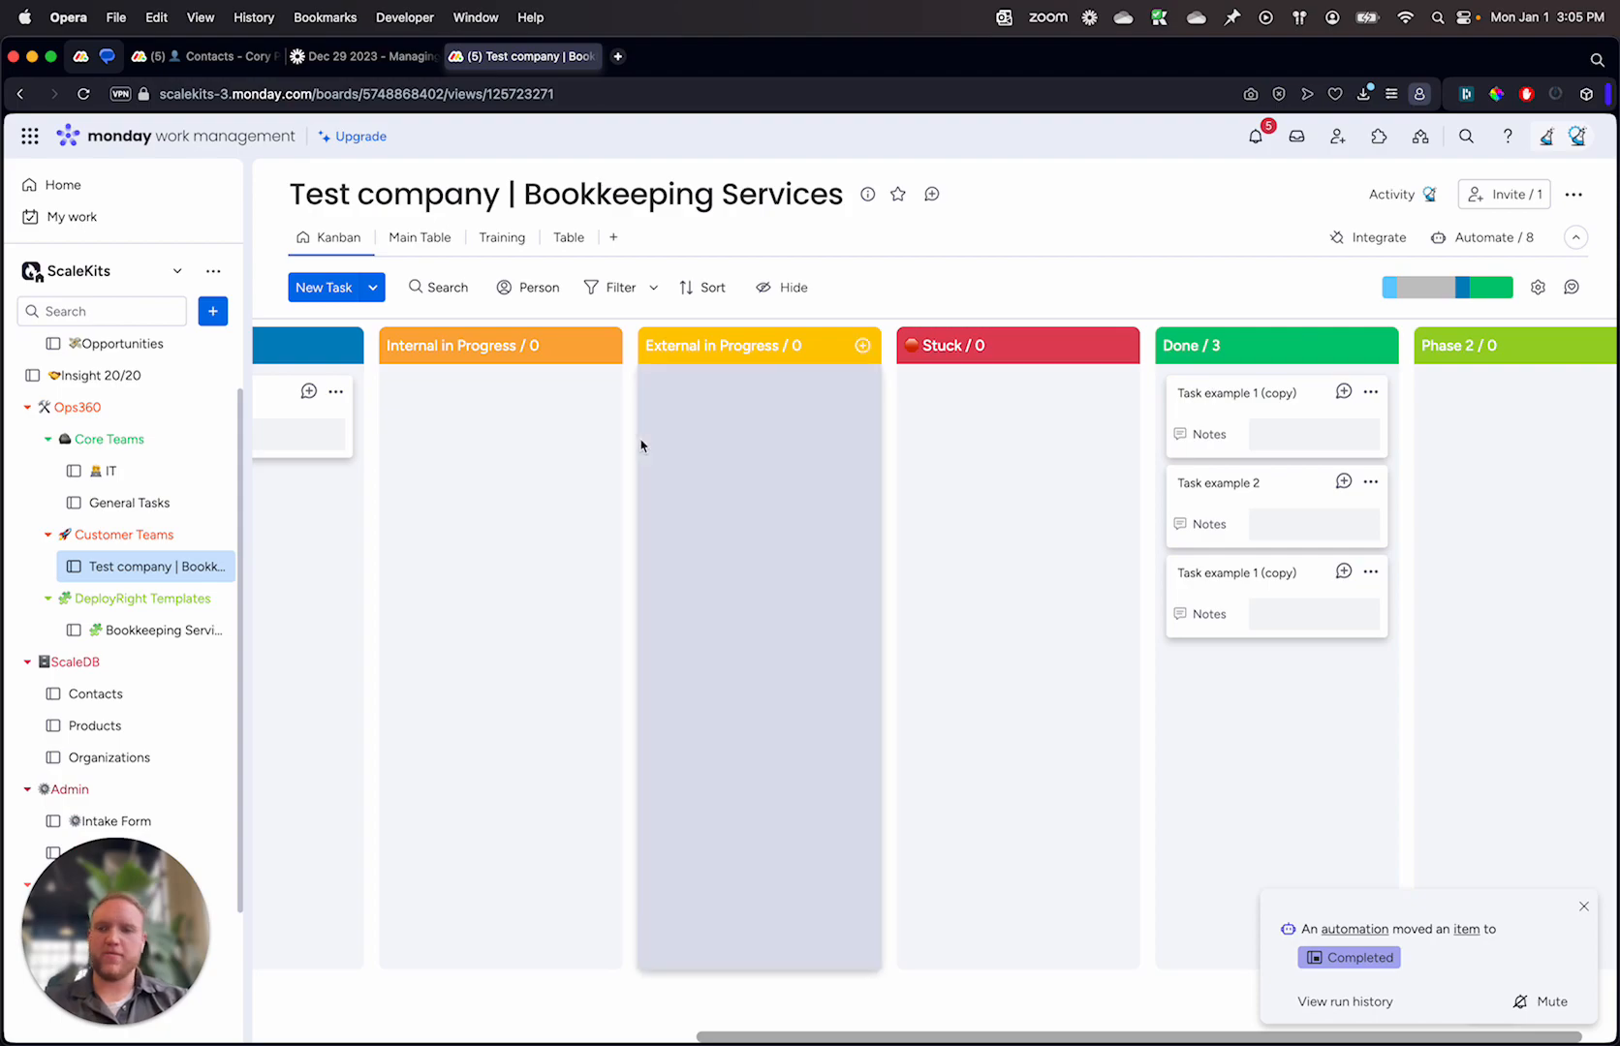